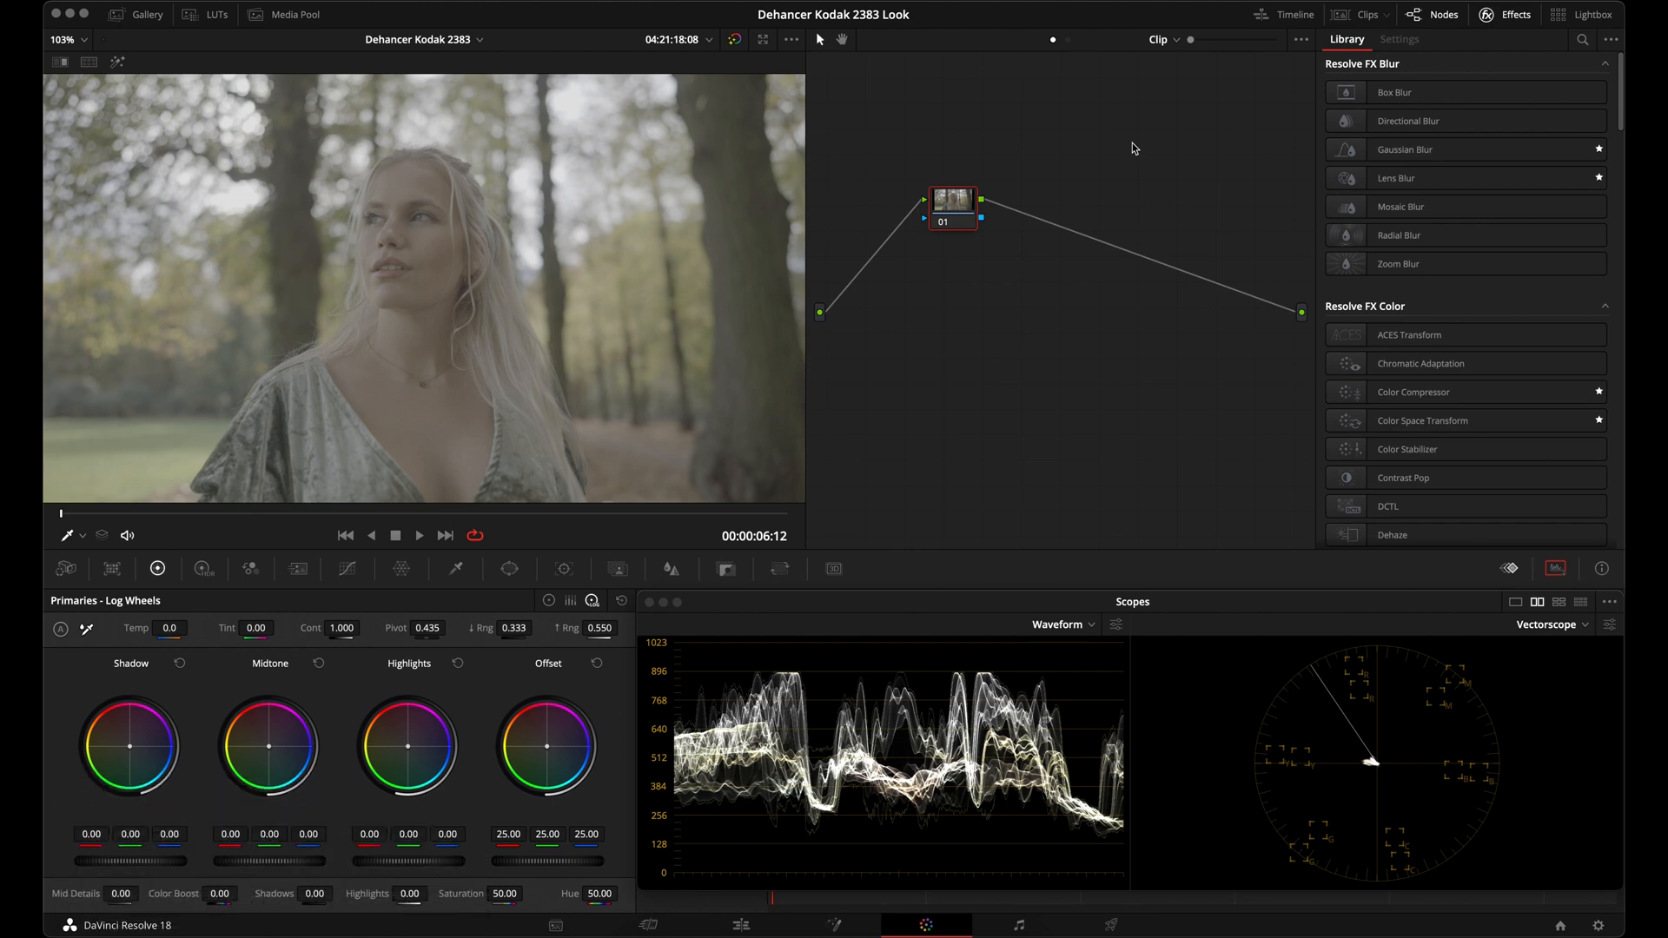
# Move the first node toward the source input, then add two serial nodes after it labelled Primaries and Skin
pyautogui.moveTo(952, 200); pyautogui.dragTo(873, 211)
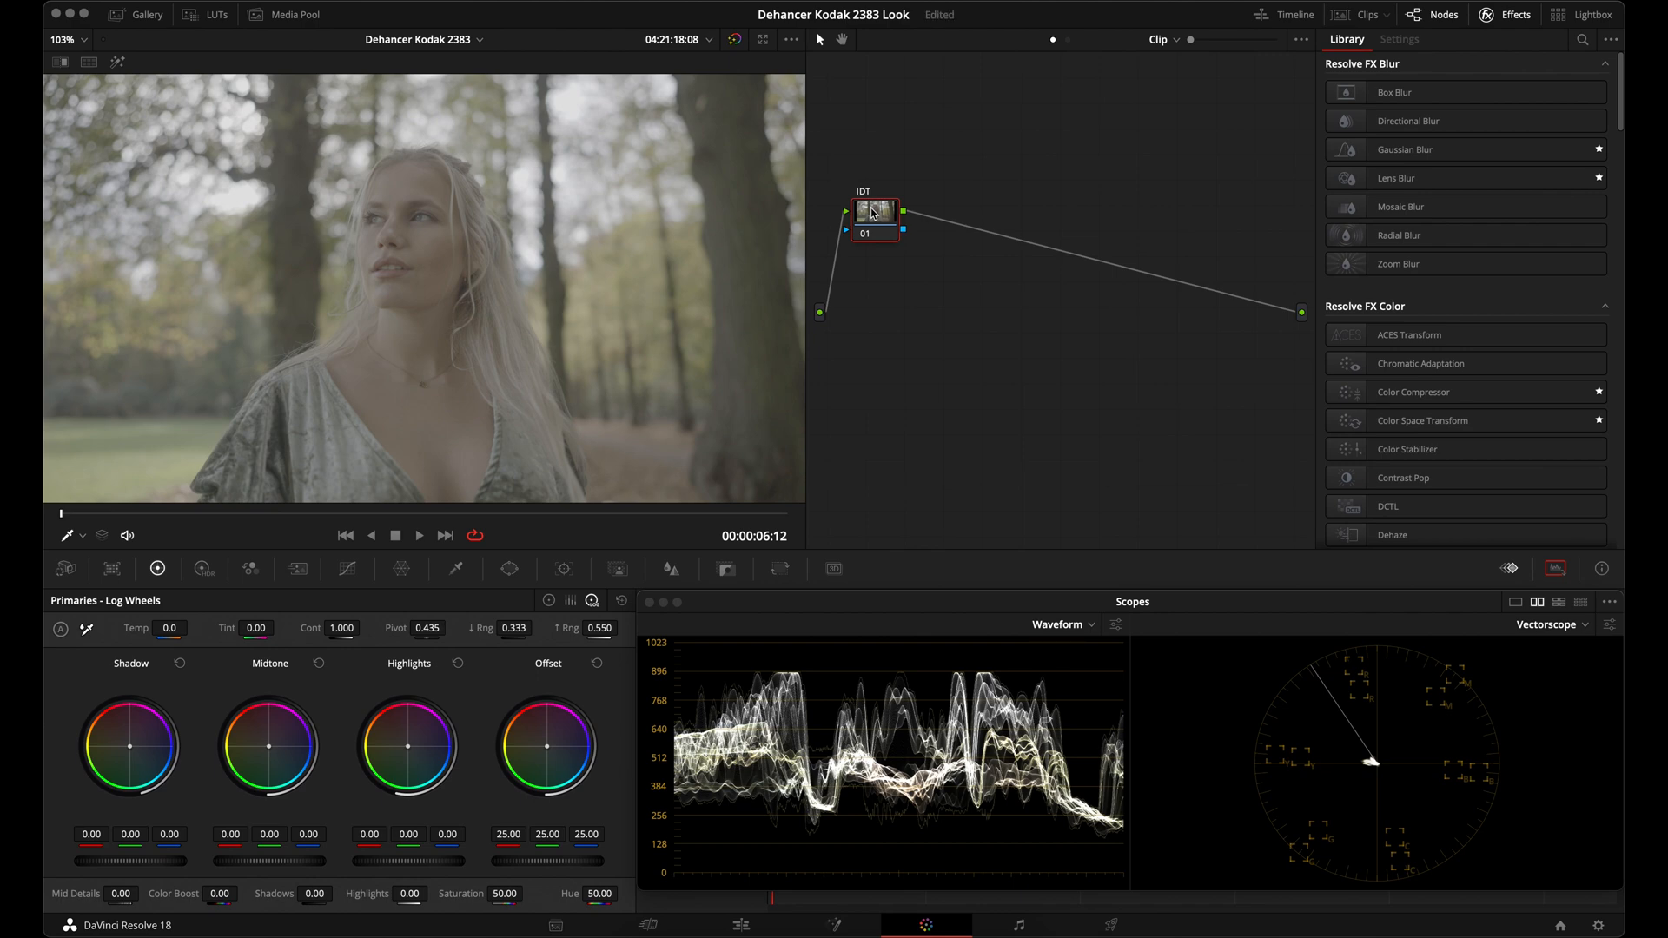
pyautogui.hotkey('alt', 's')
pyautogui.write('Prima')
pyautogui.press('Return')
pyautogui.hotkey('alt', 's')
pyautogui.write('Skin')
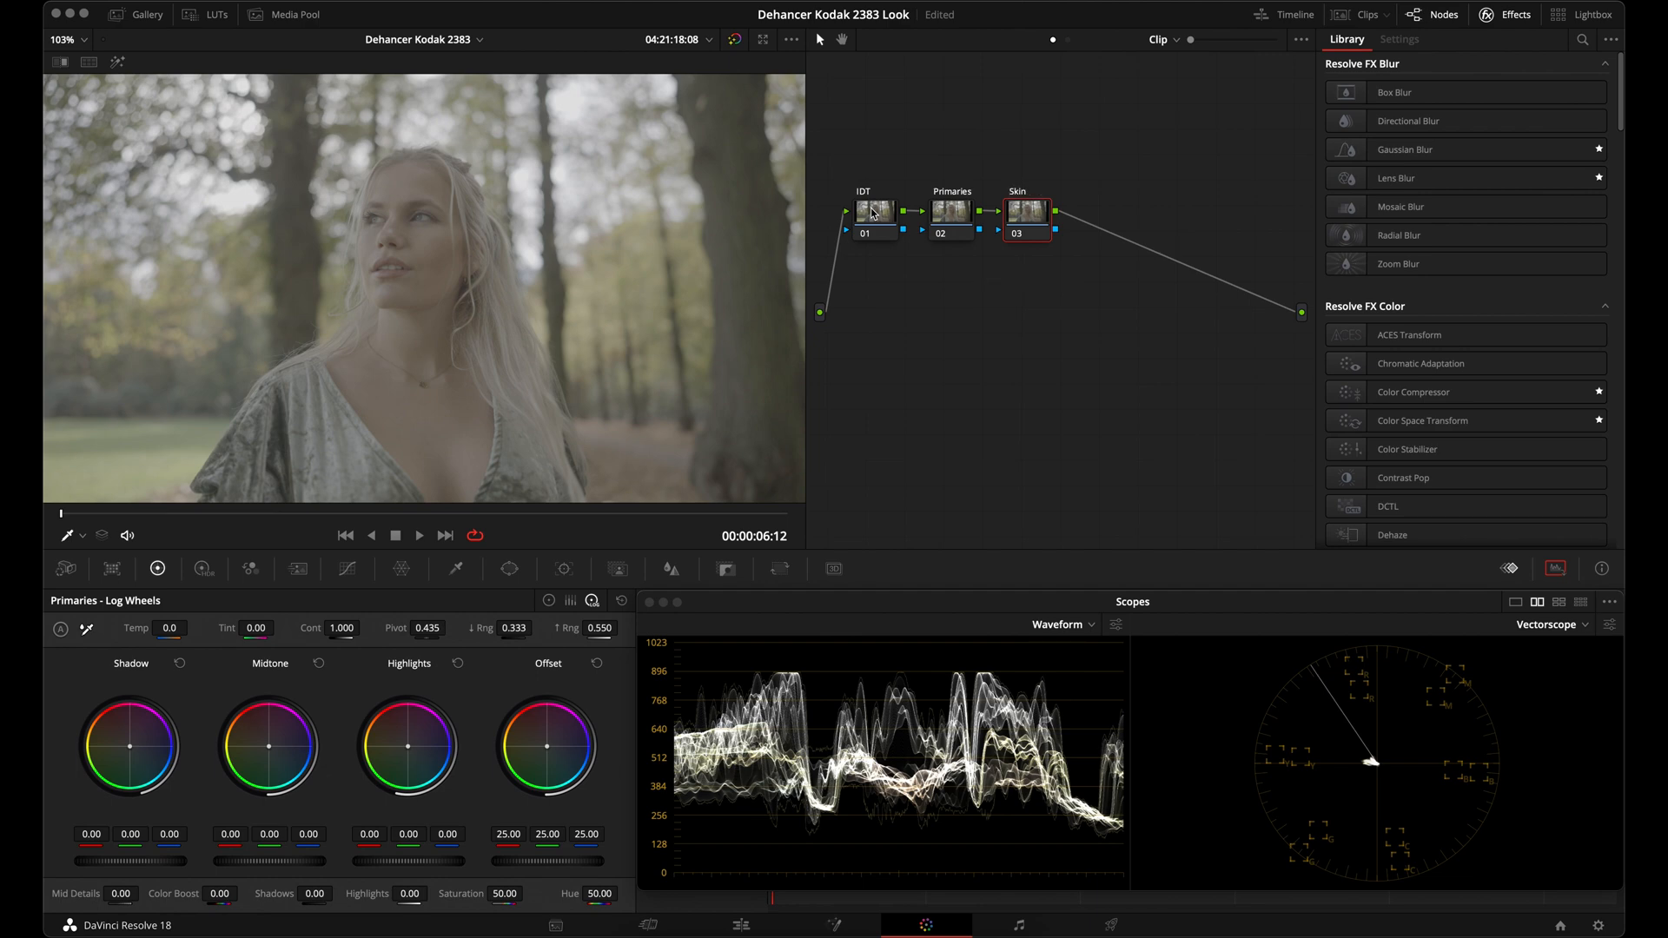
# Append two more serial nodes after Skin and label them 2383 and Look Adj
pyautogui.hotkey('alt', 's')
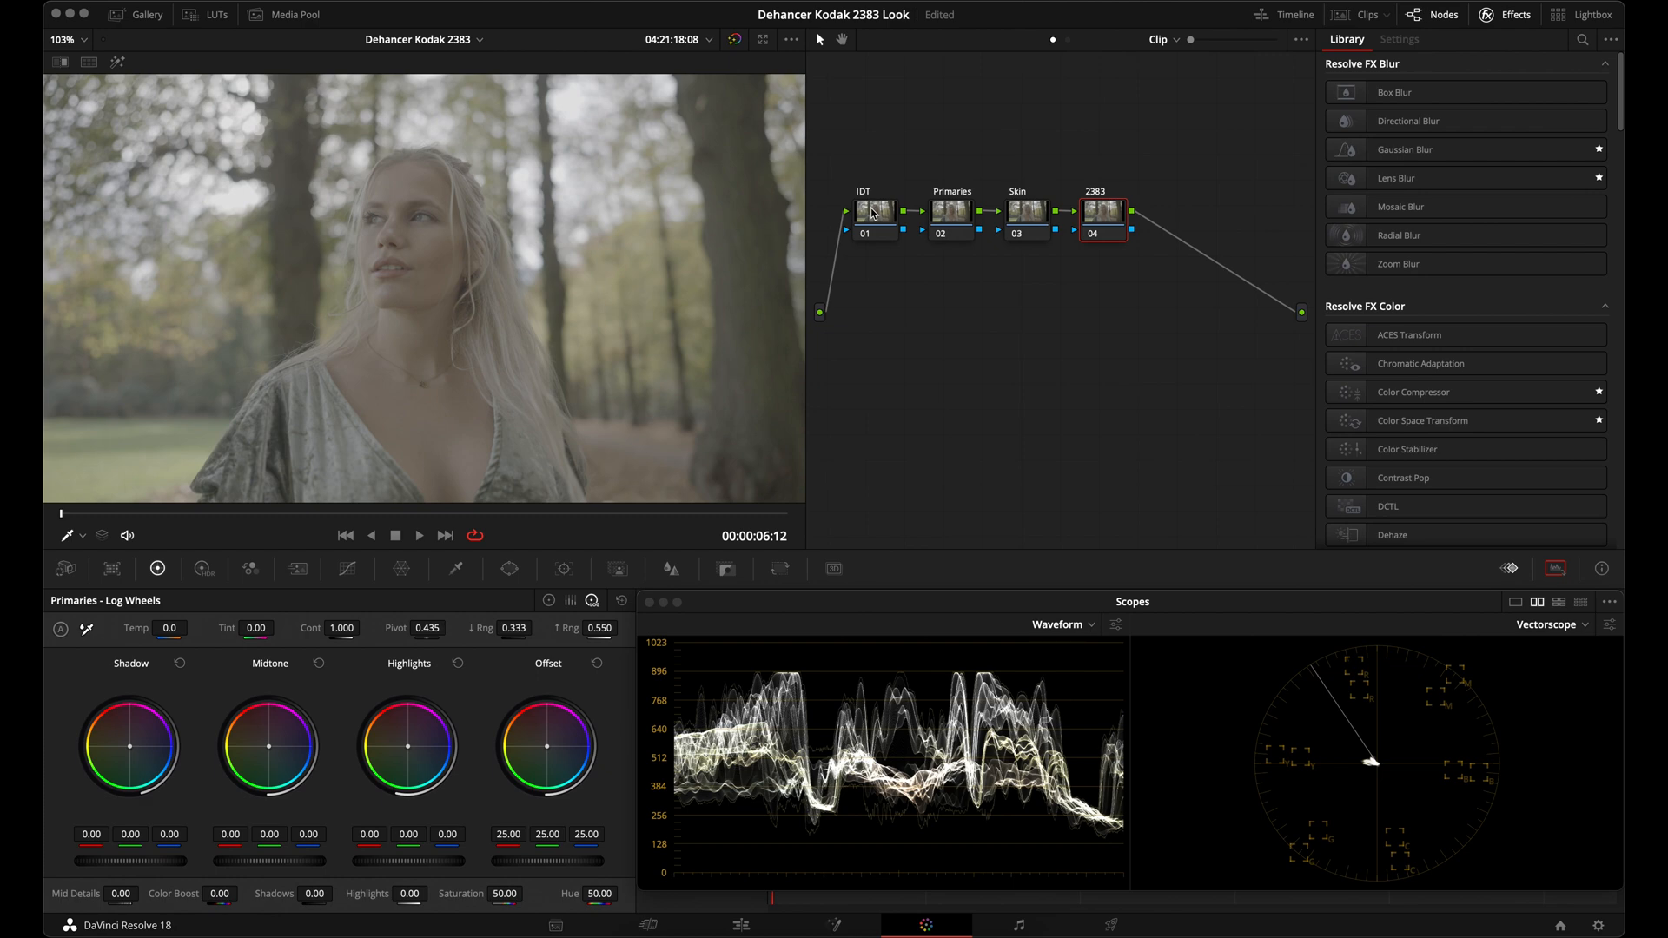
pyautogui.hotkey('alt', 's')
pyautogui.write('Look Adj.')
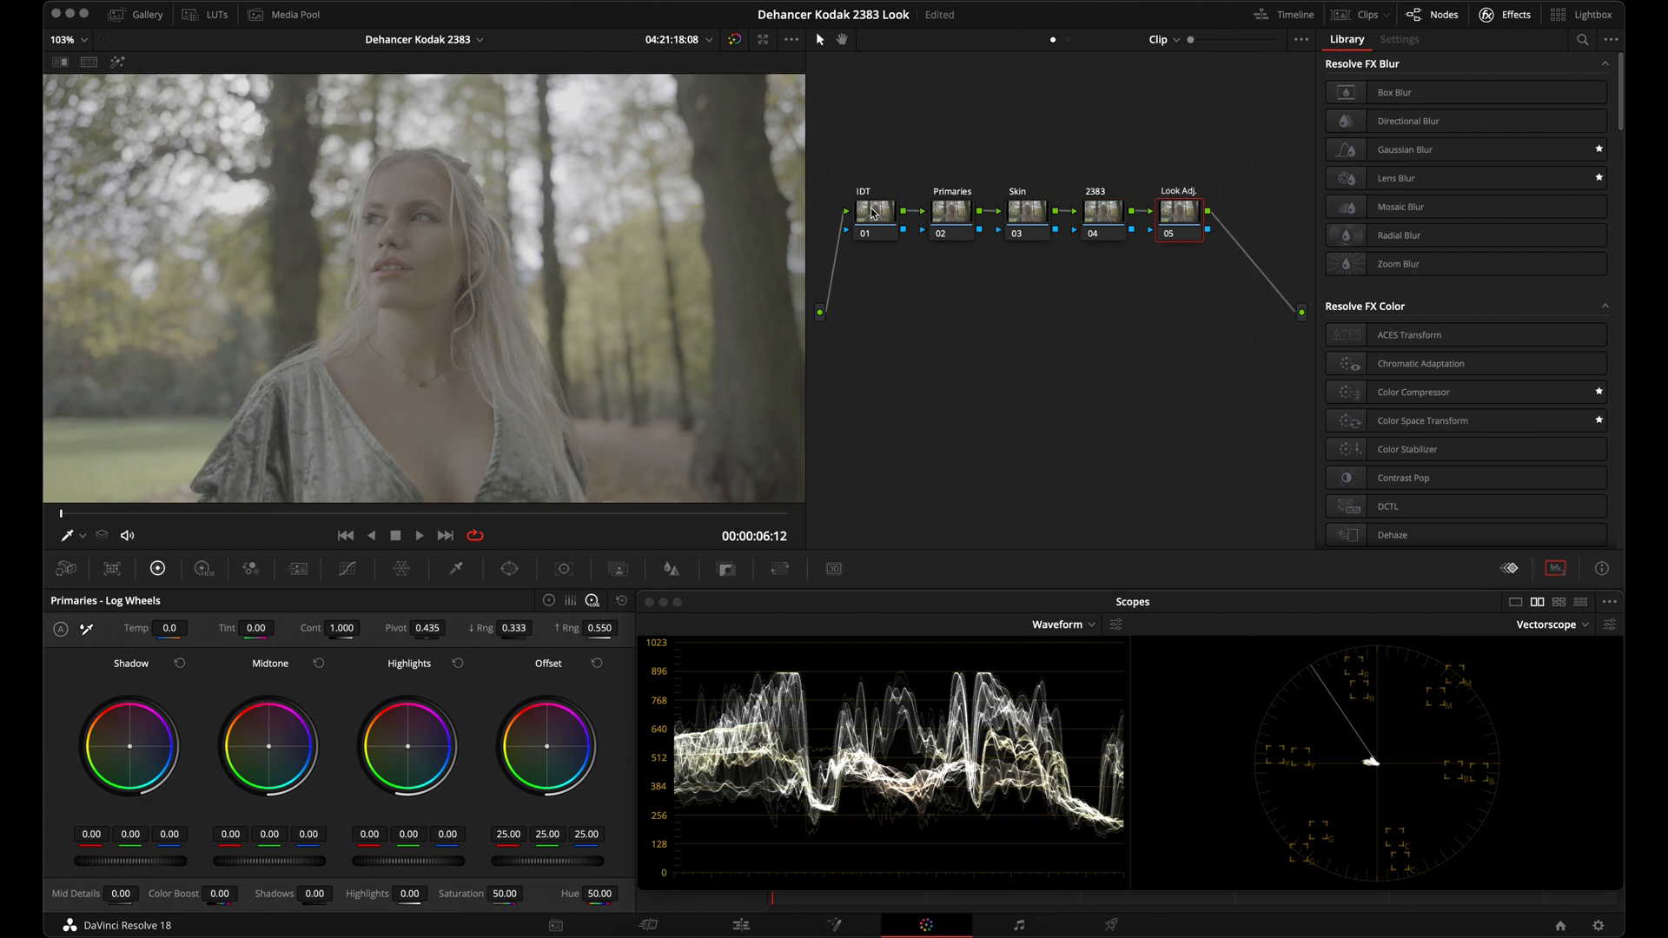
# Add a serial node after Look Adj. labelled Film Grain and a layer node beneath it labelled Halation
pyautogui.hotkey('alt', 's')
pyautogui.hotkey('alt', 'l')
pyautogui.click(1257, 216)
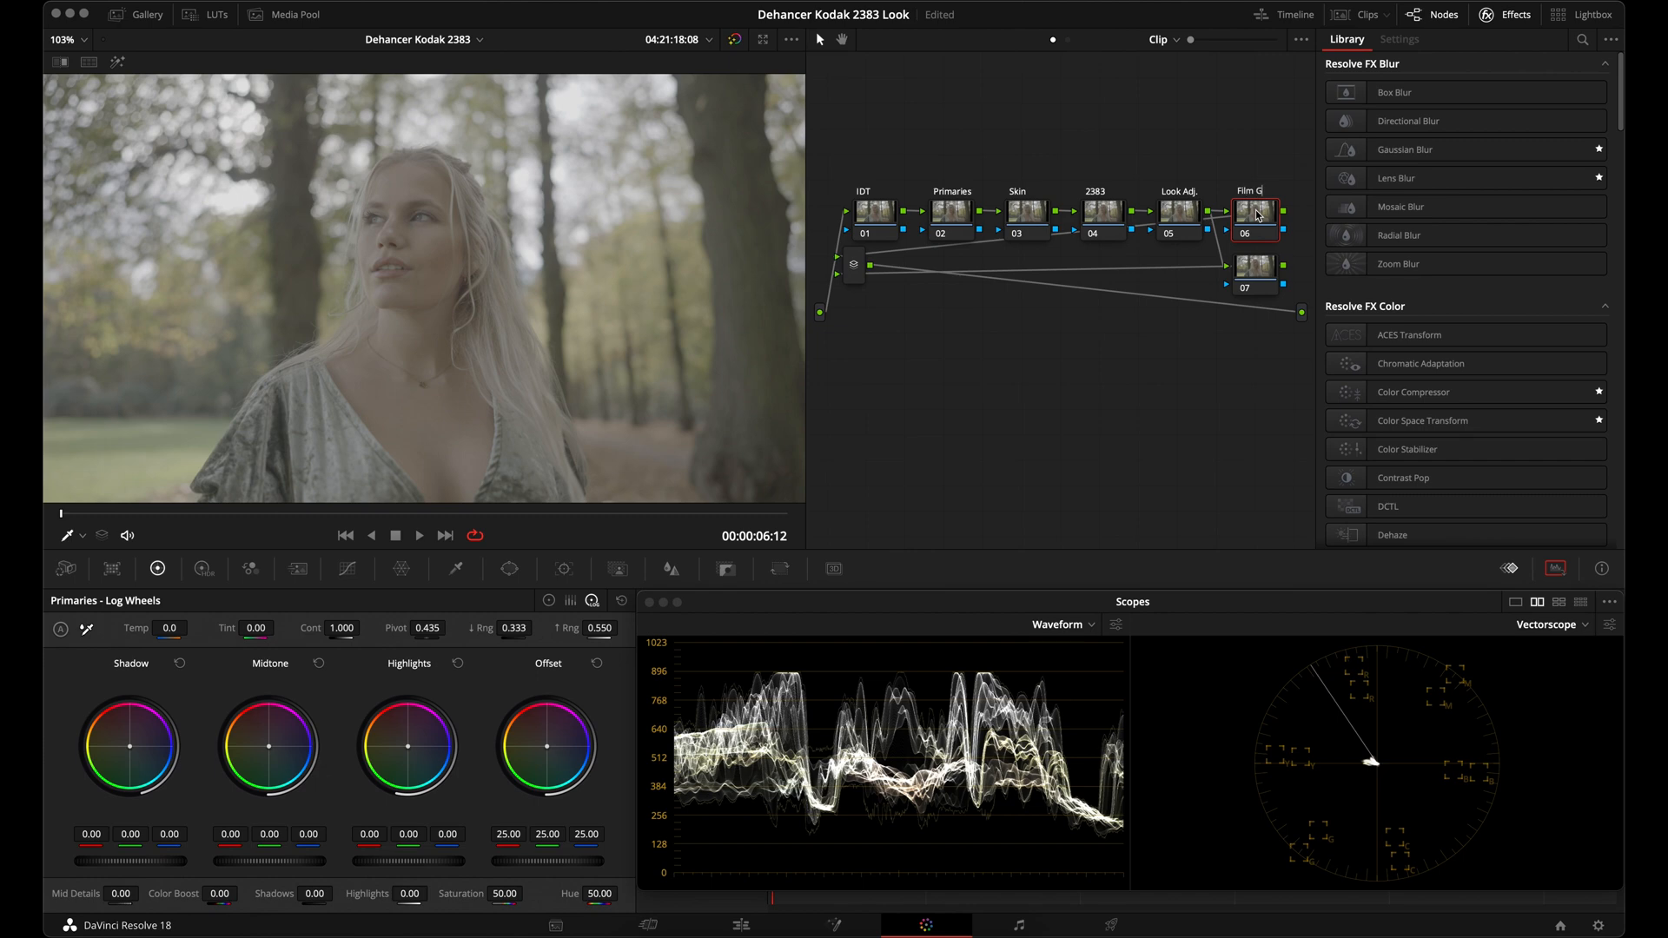
pyautogui.click(1247, 276)
# Add a serial node labelled ODT after the layer mixer and clean up the node graph
pyautogui.moveTo(854, 265); pyautogui.dragTo(947, 377)
pyautogui.hotkey('alt', 's')
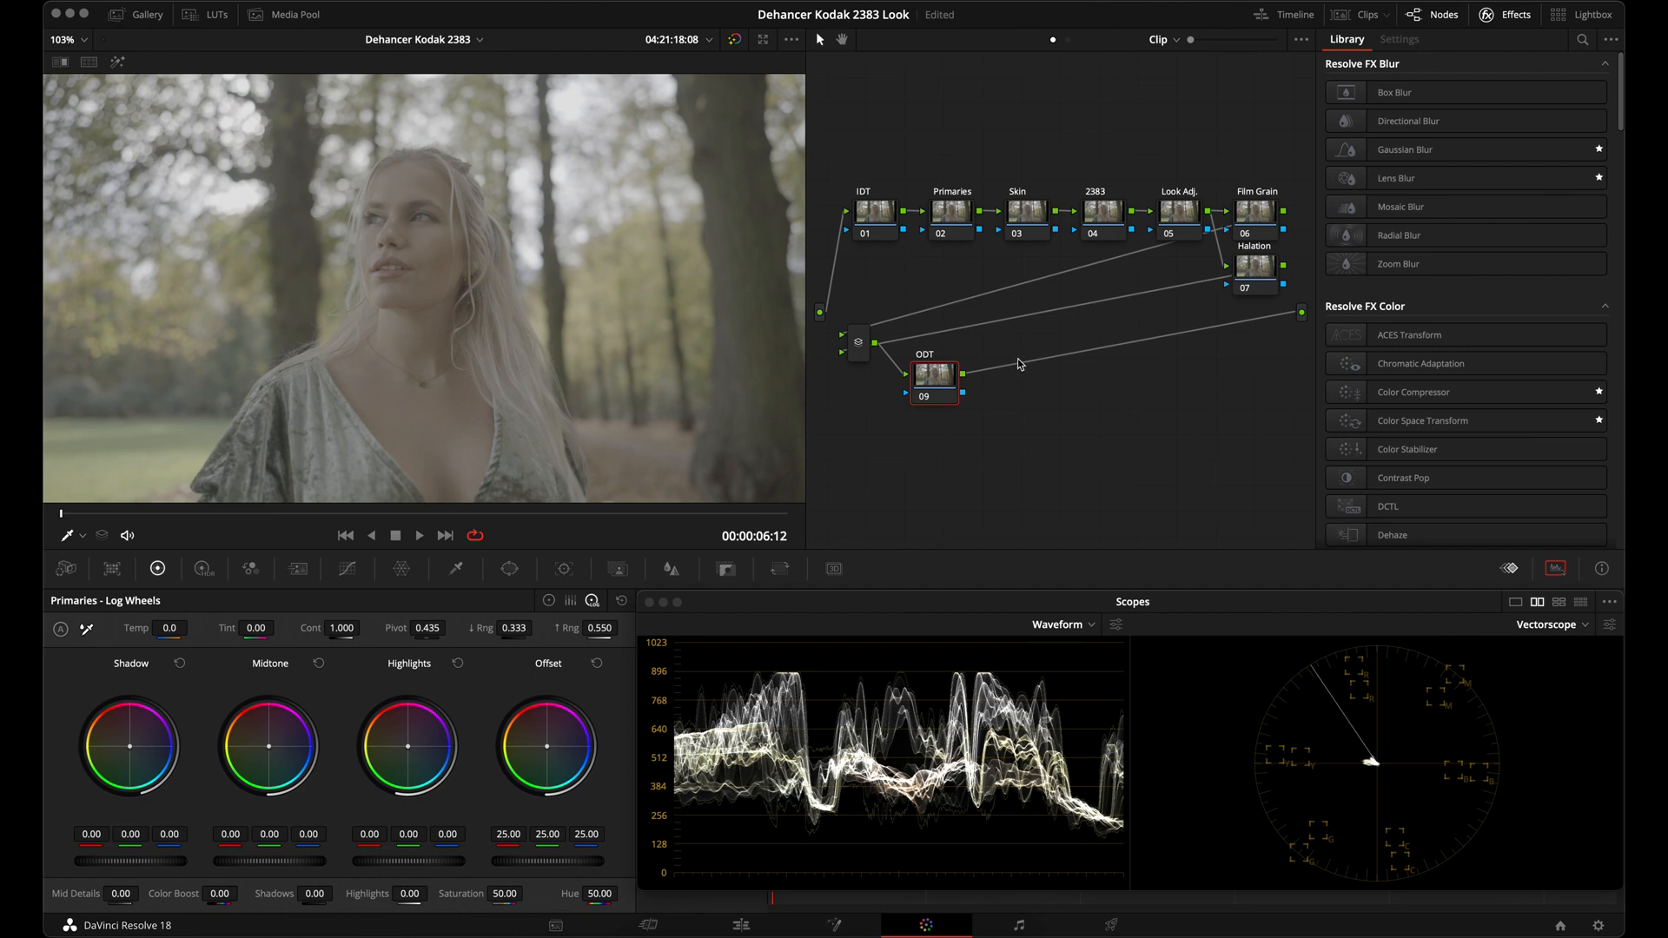
pyautogui.rightClick(1119, 397)
pyautogui.click(1157, 573)
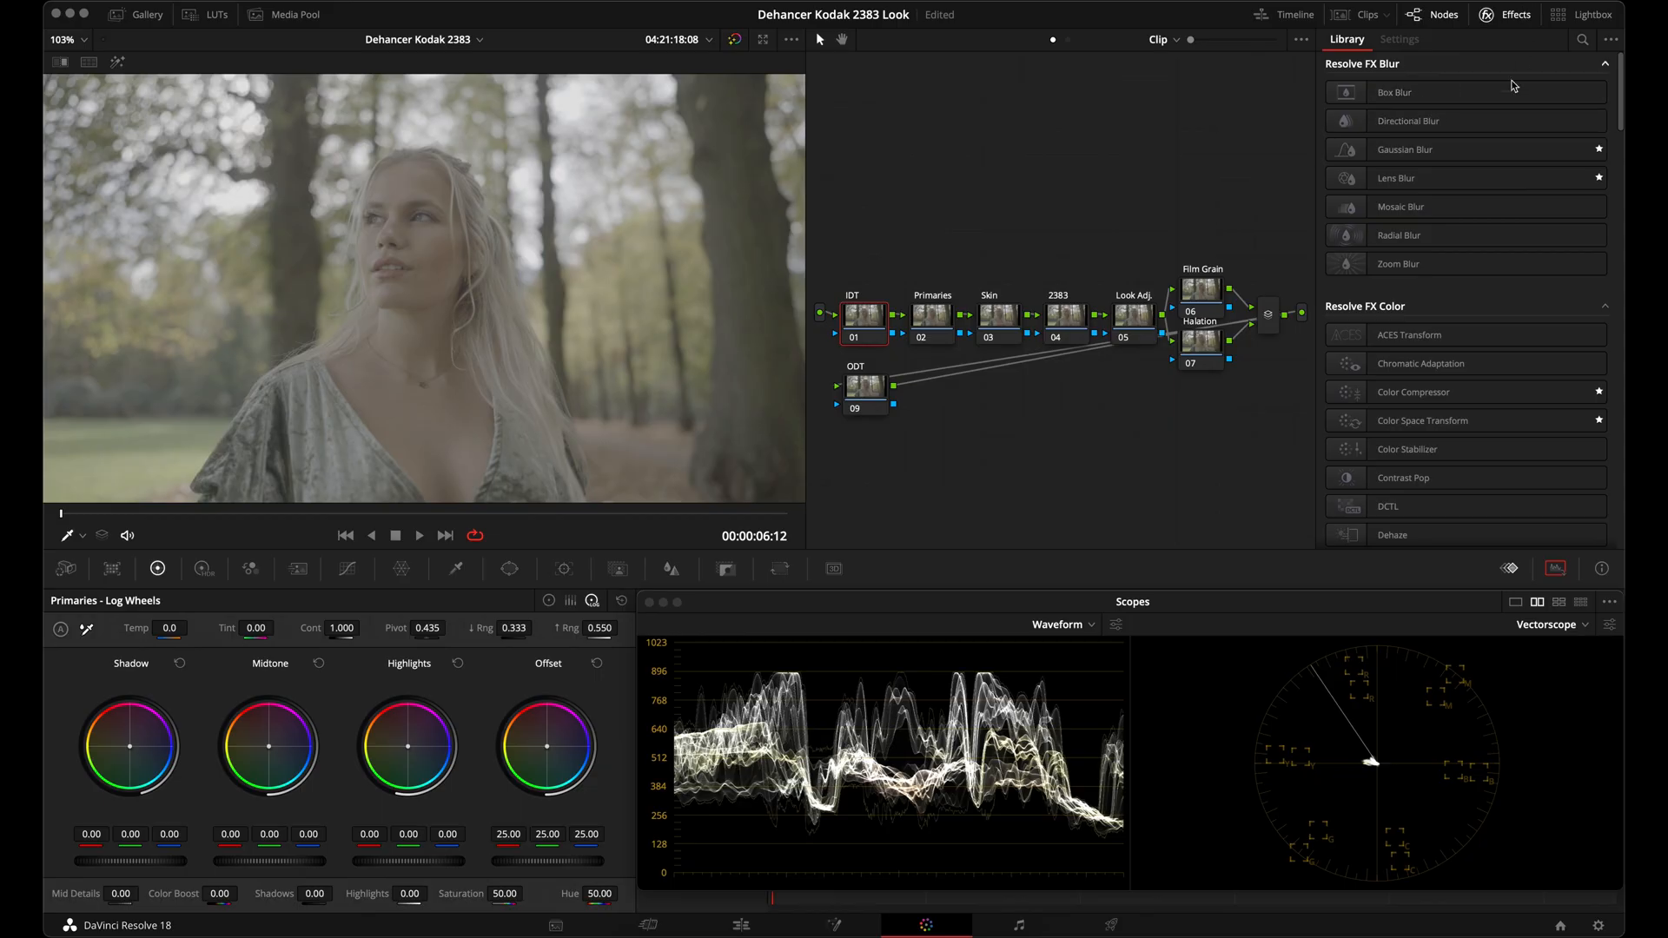
# Apply a Color Space Transform effect to both the IDT and ODT nodes
pyautogui.click(1458, 426)
pyautogui.moveTo(1457, 425); pyautogui.dragTo(867, 321)
pyautogui.click(1346, 40)
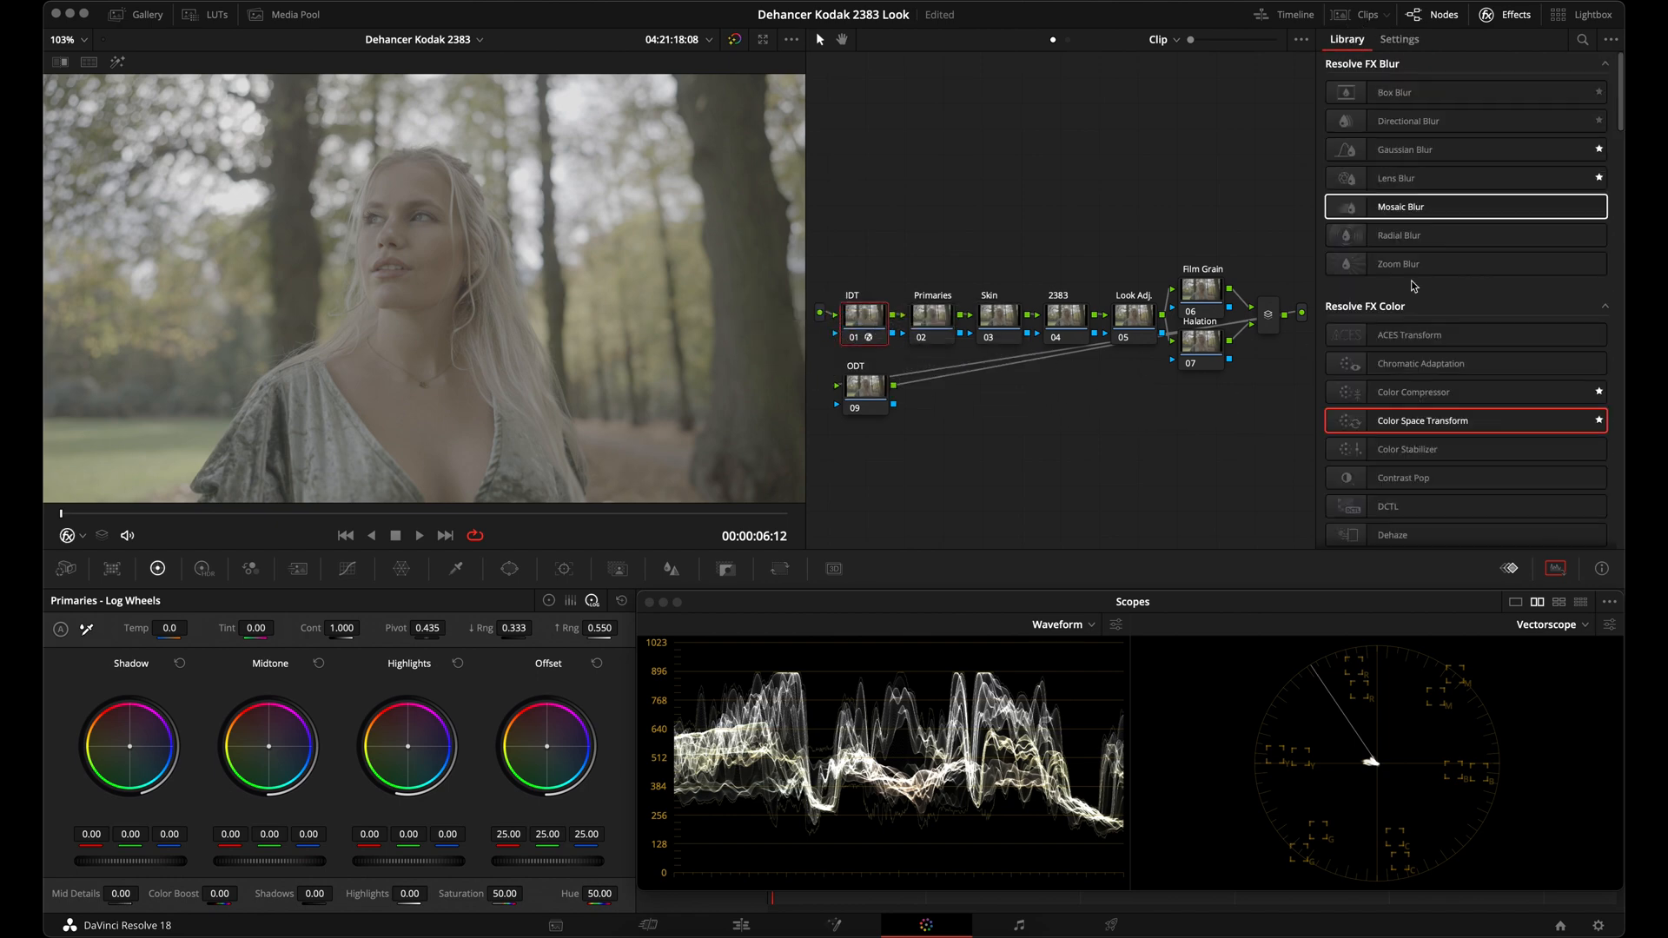
pyautogui.moveTo(1429, 424); pyautogui.dragTo(867, 387)
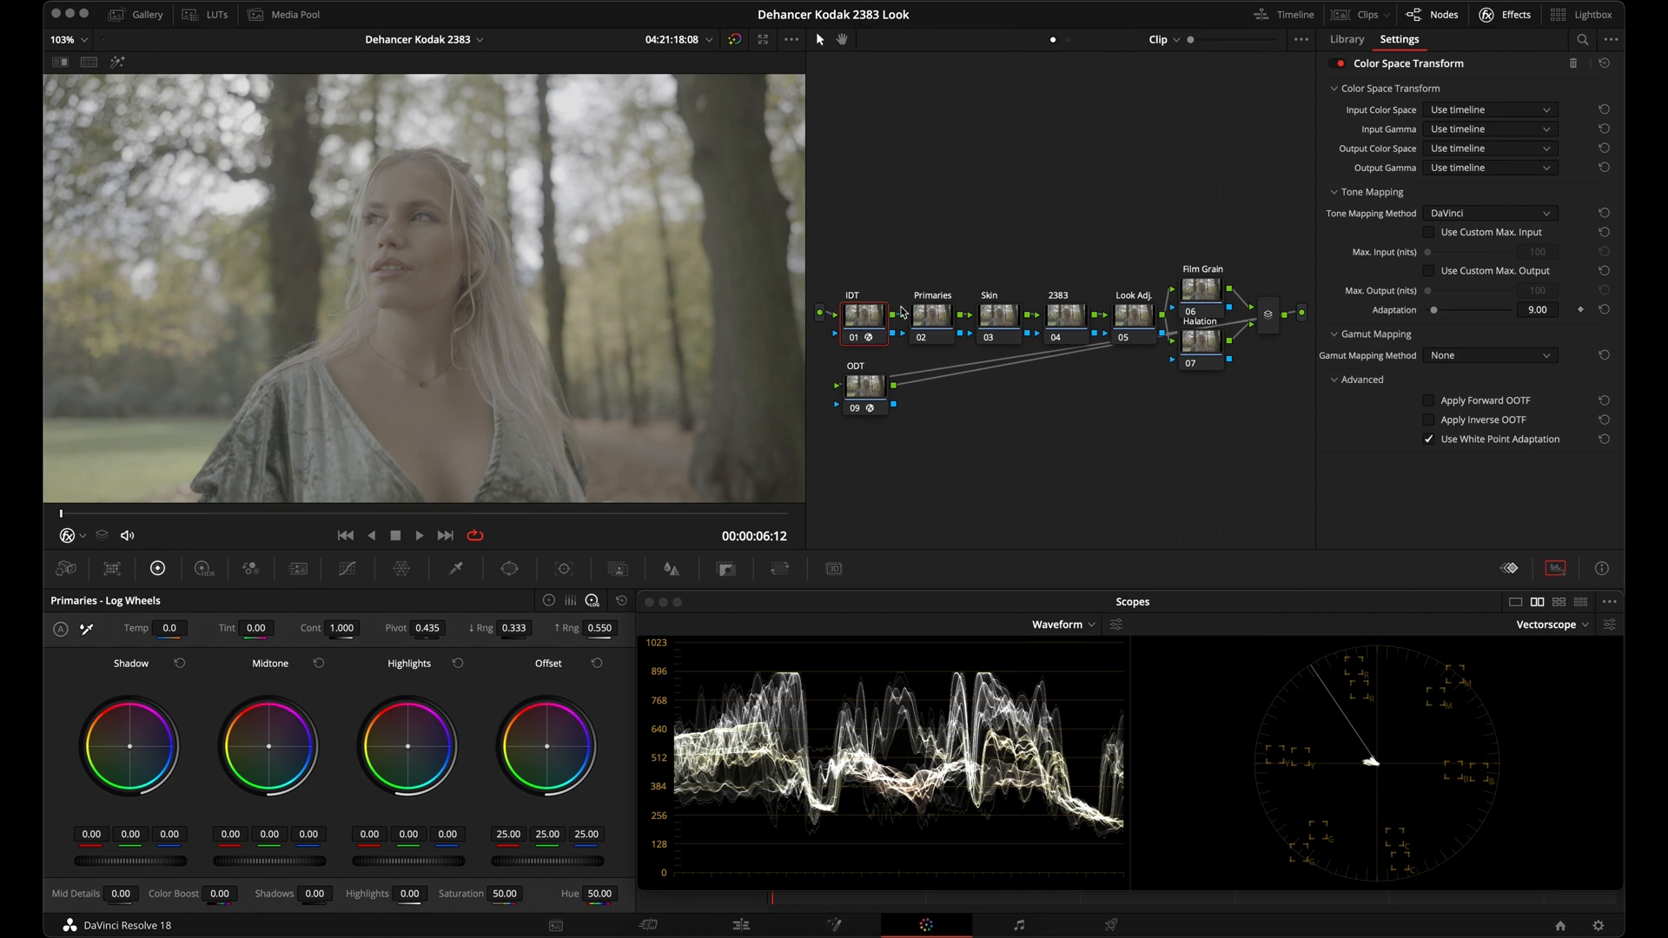
# Set the IDT transform's input gamma to Sony S-Log3, output color space to DaVinci Wide Gamut and output gamma to DaVinci Intermediate
pyautogui.click(1475, 130)
pyautogui.scroll(-10, 1499, 254)
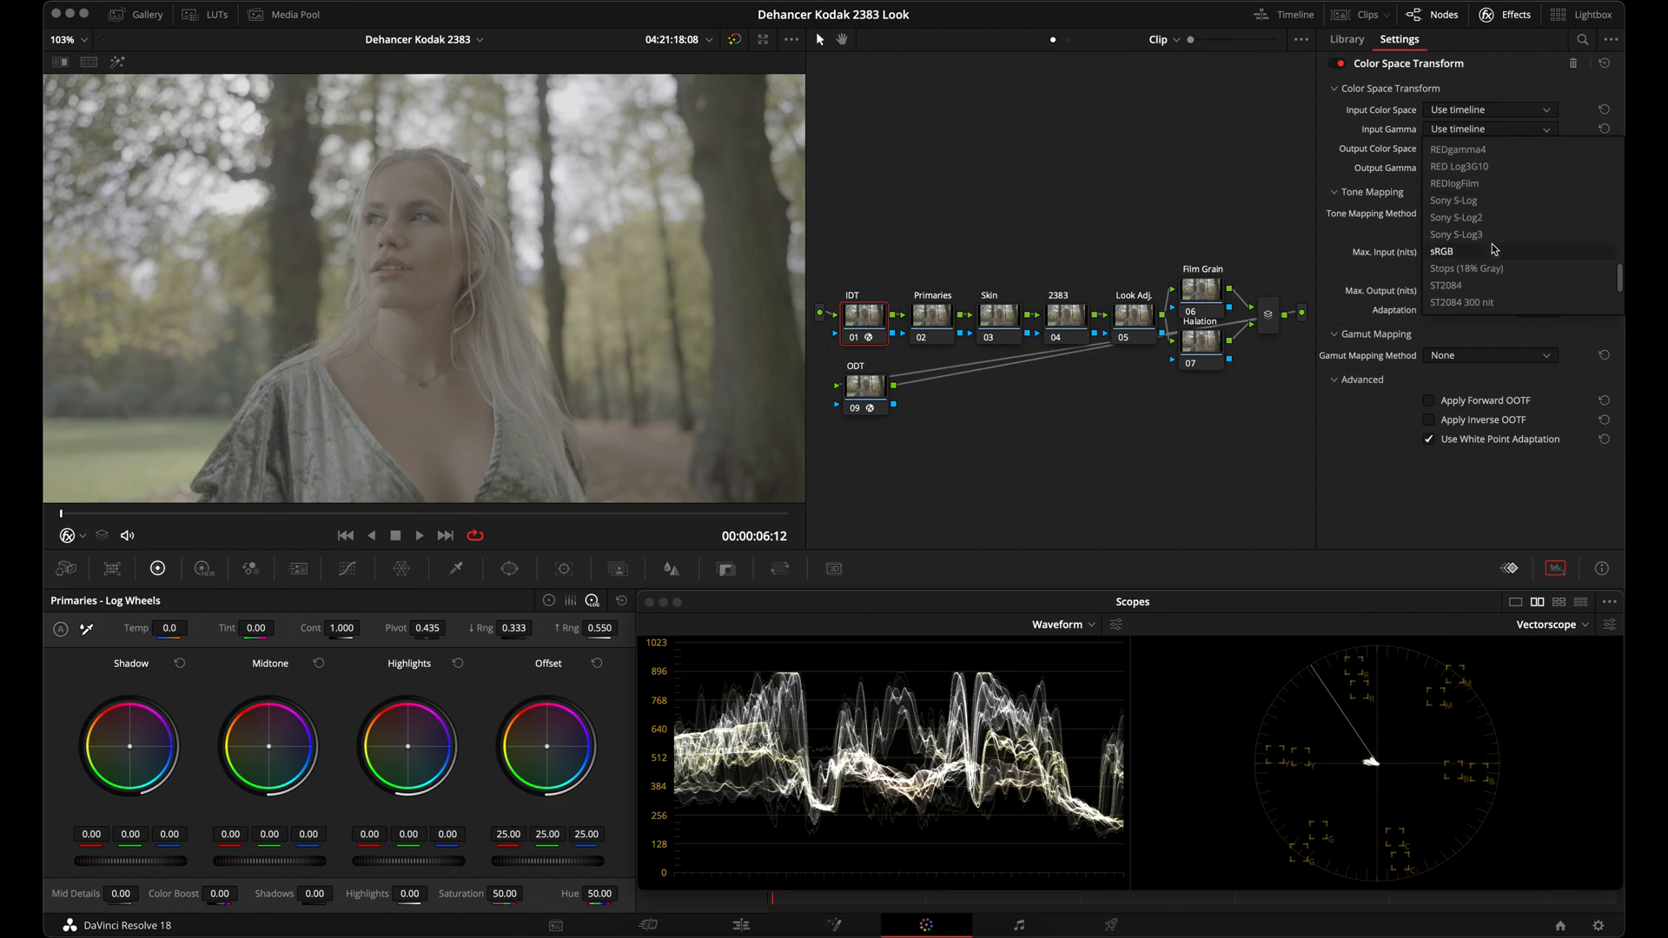
pyautogui.click(1490, 232)
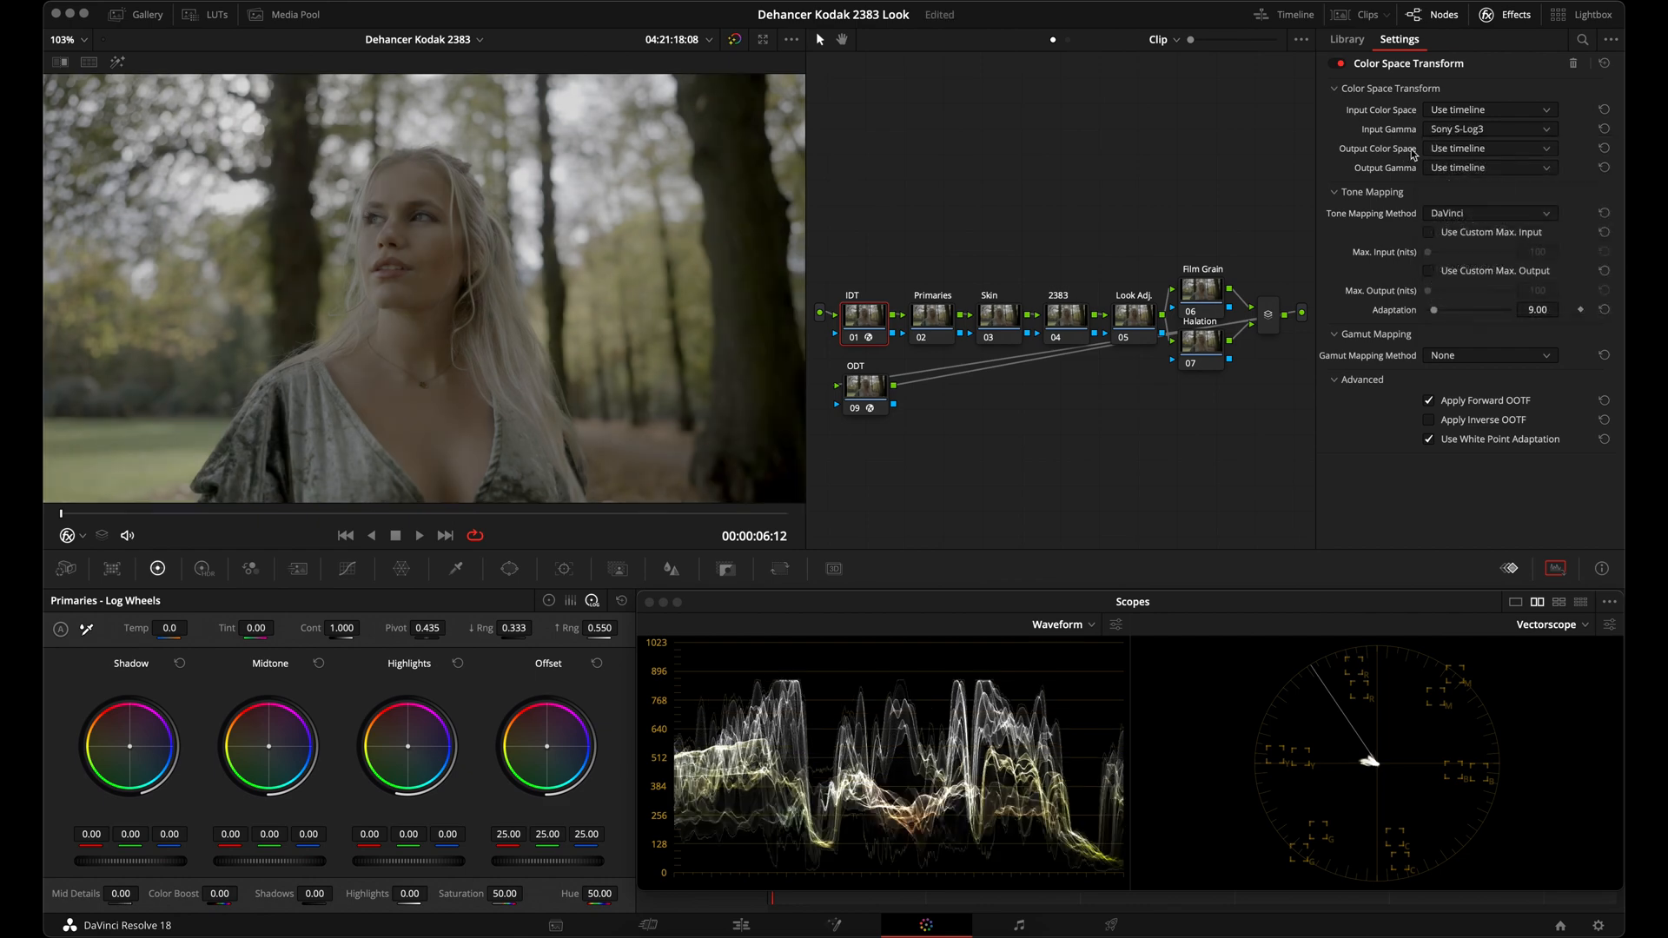
pyautogui.click(1460, 149)
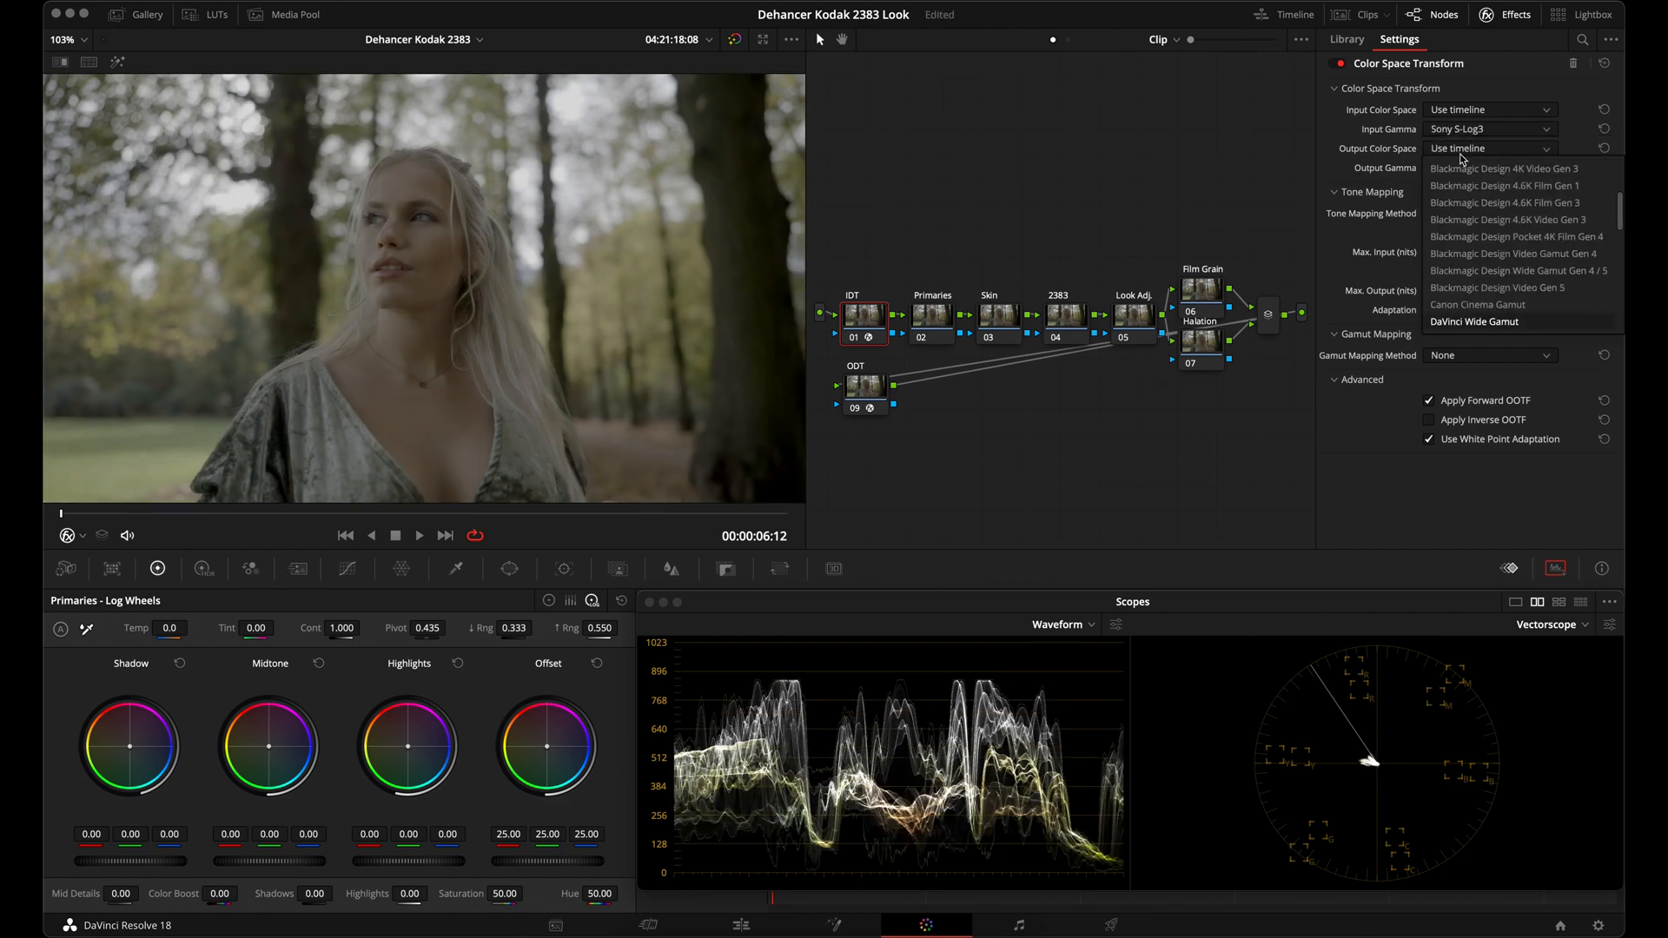
pyautogui.click(1476, 323)
pyautogui.click(1468, 169)
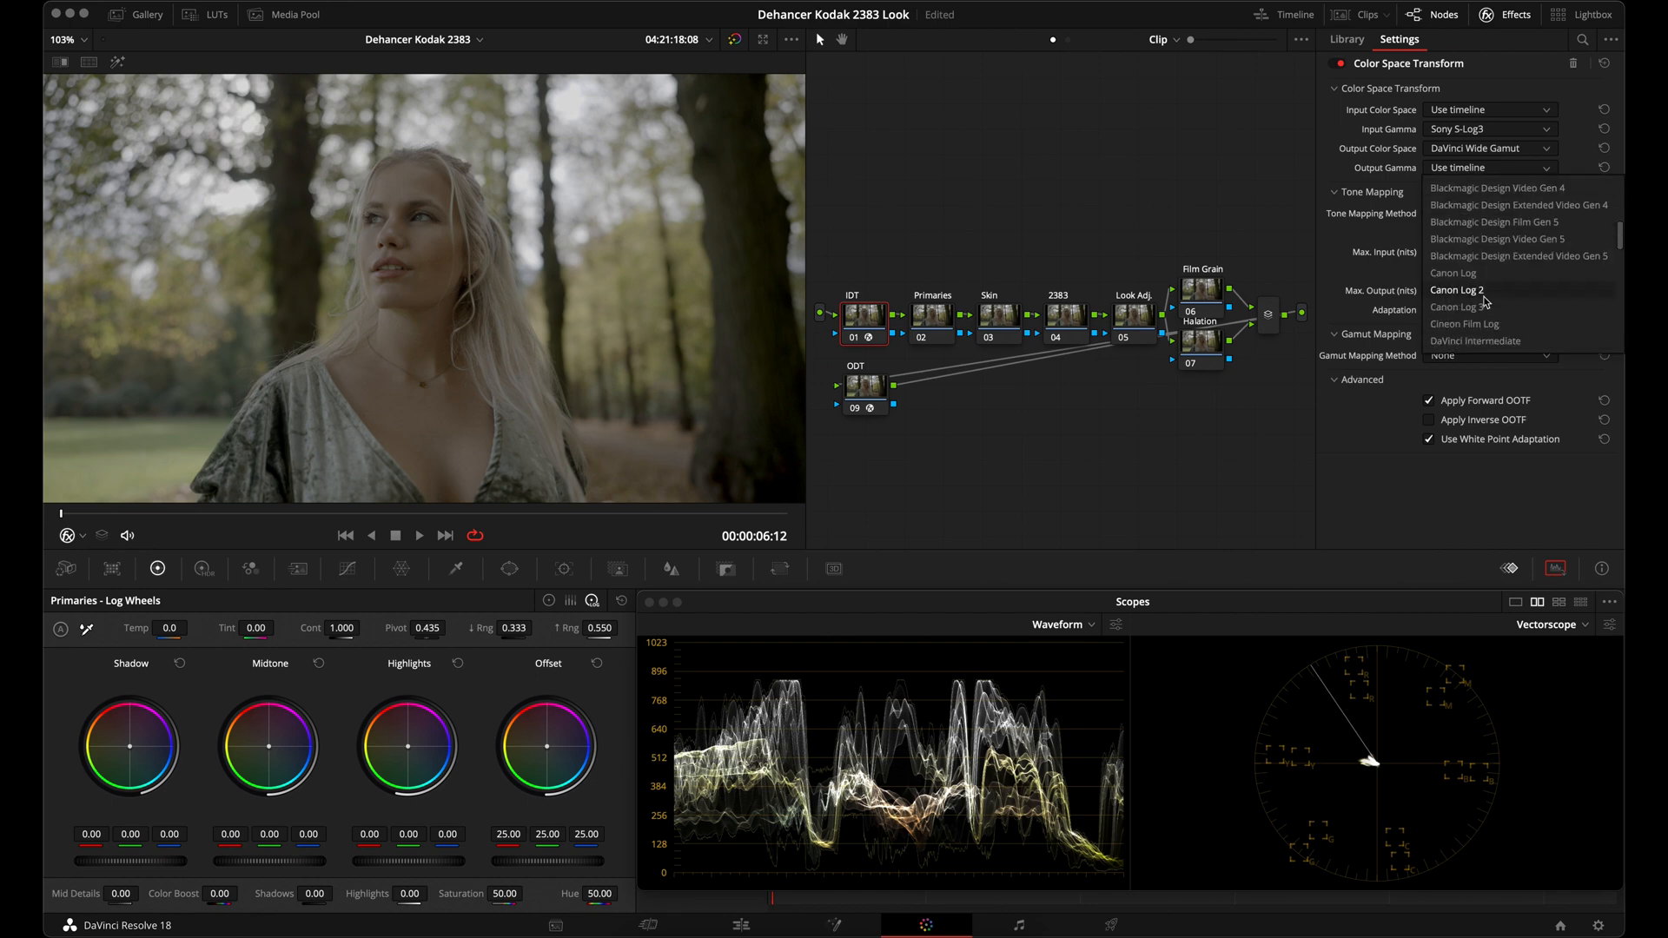
pyautogui.click(1483, 340)
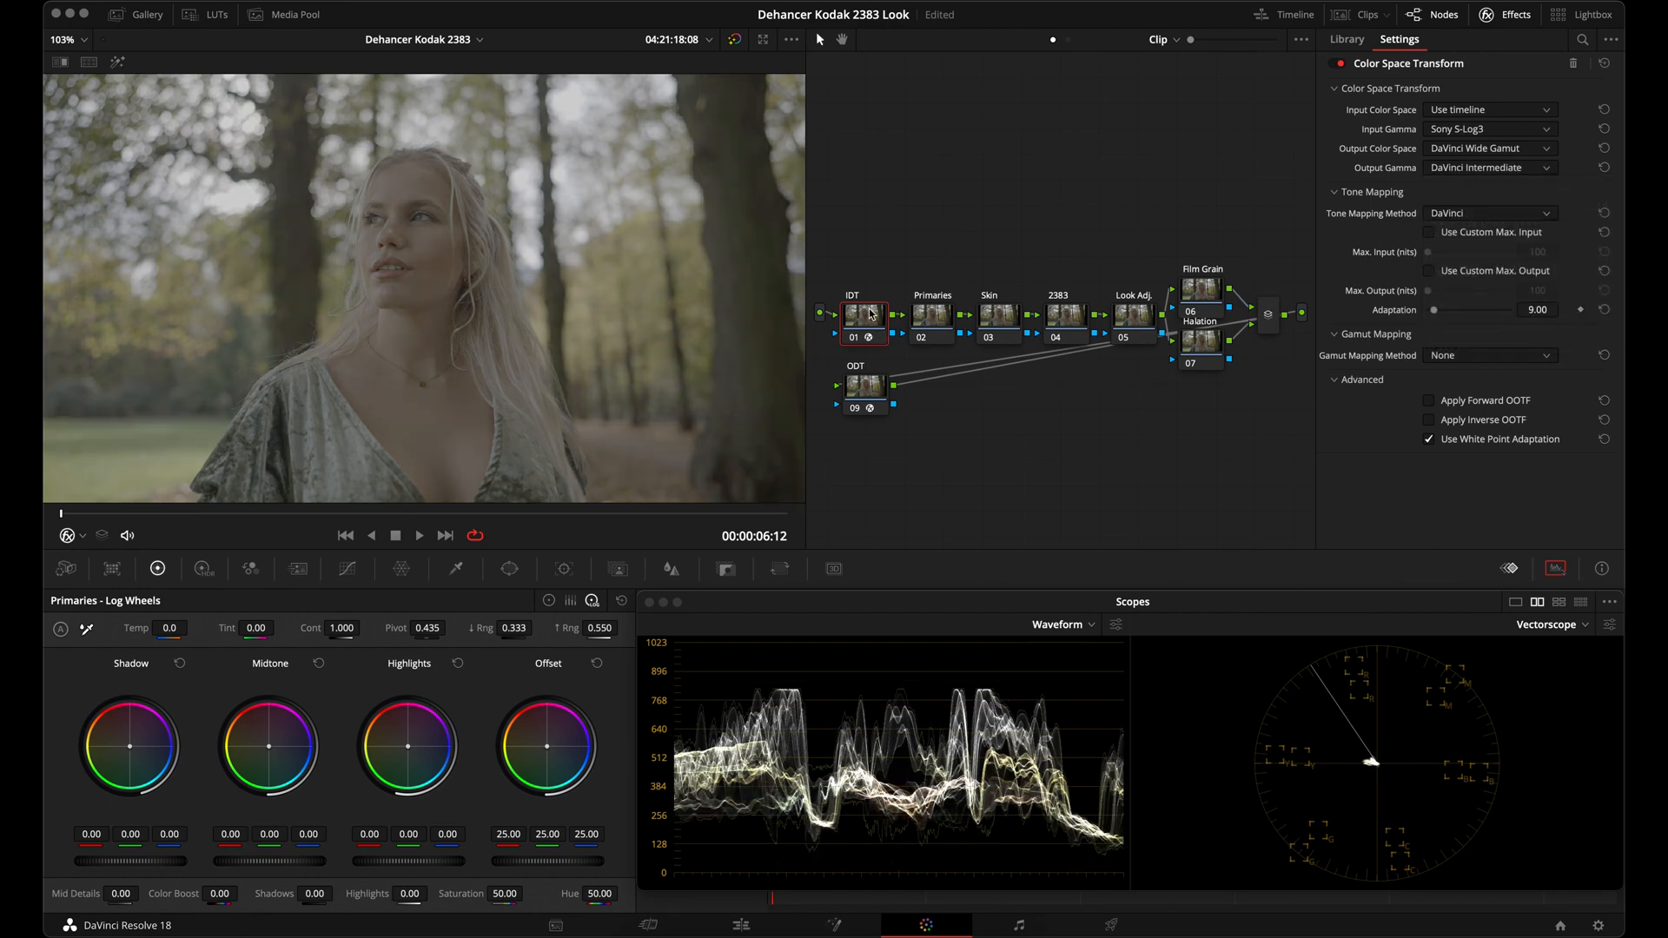
# Set the ODT node's transform input to DaVinci Wide Gamut color space and DaVinci Intermediate gamma
pyautogui.moveTo(866, 404); pyautogui.dragTo(1285, 399)
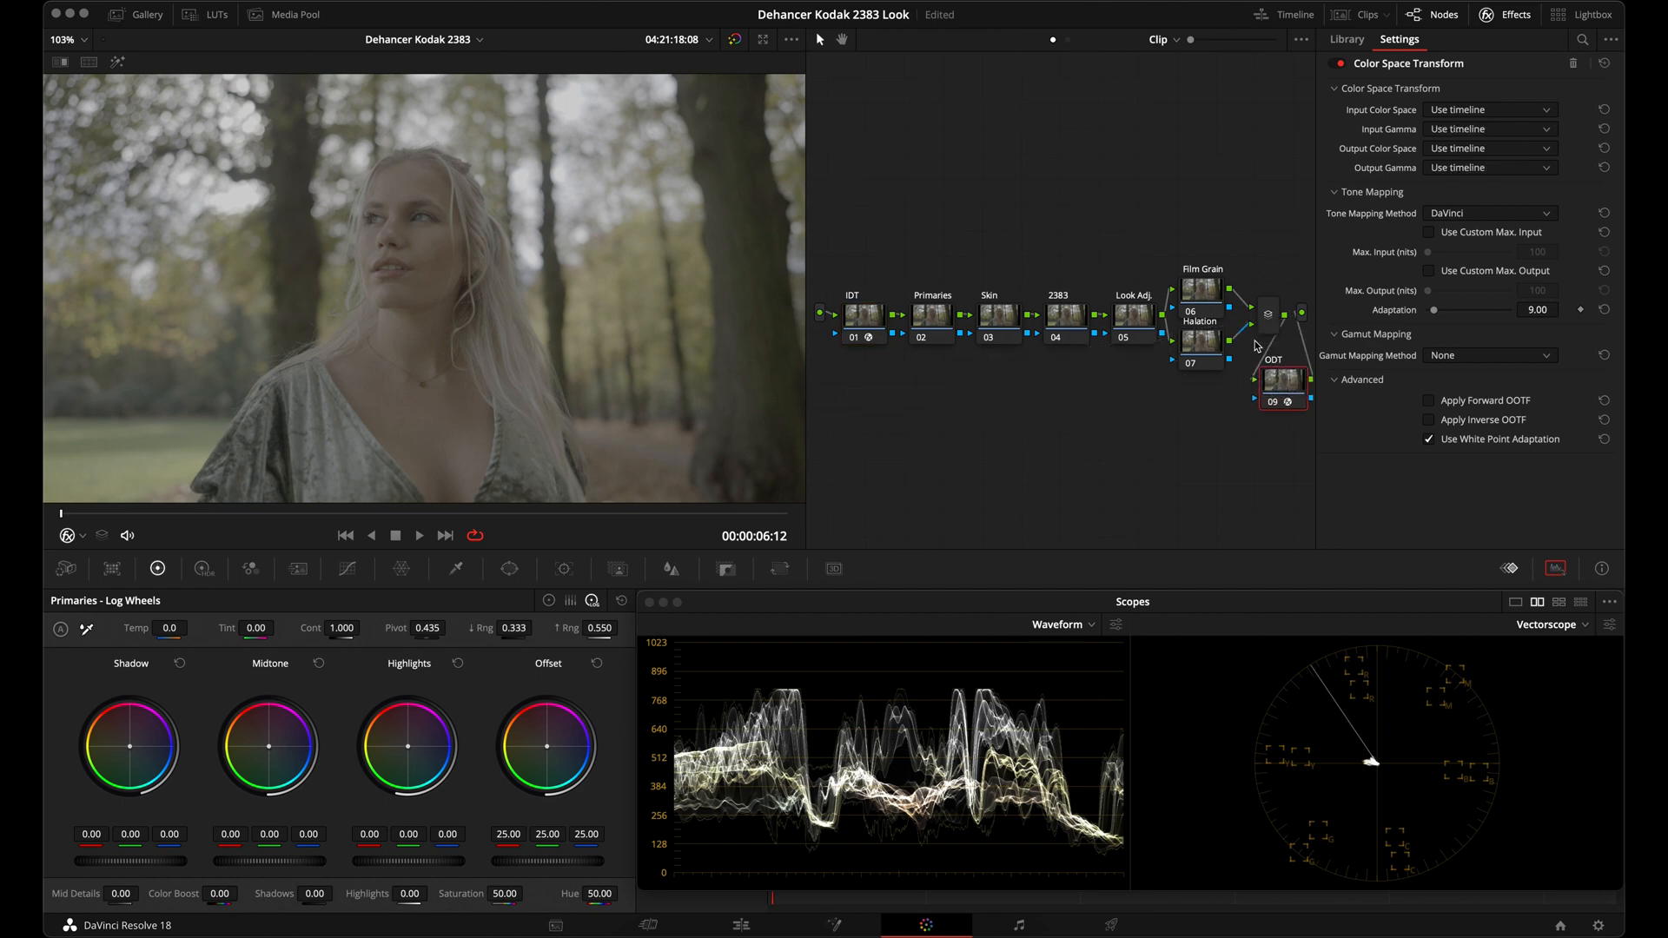
pyautogui.moveTo(1285, 389); pyautogui.dragTo(865, 388)
pyautogui.click(1456, 113)
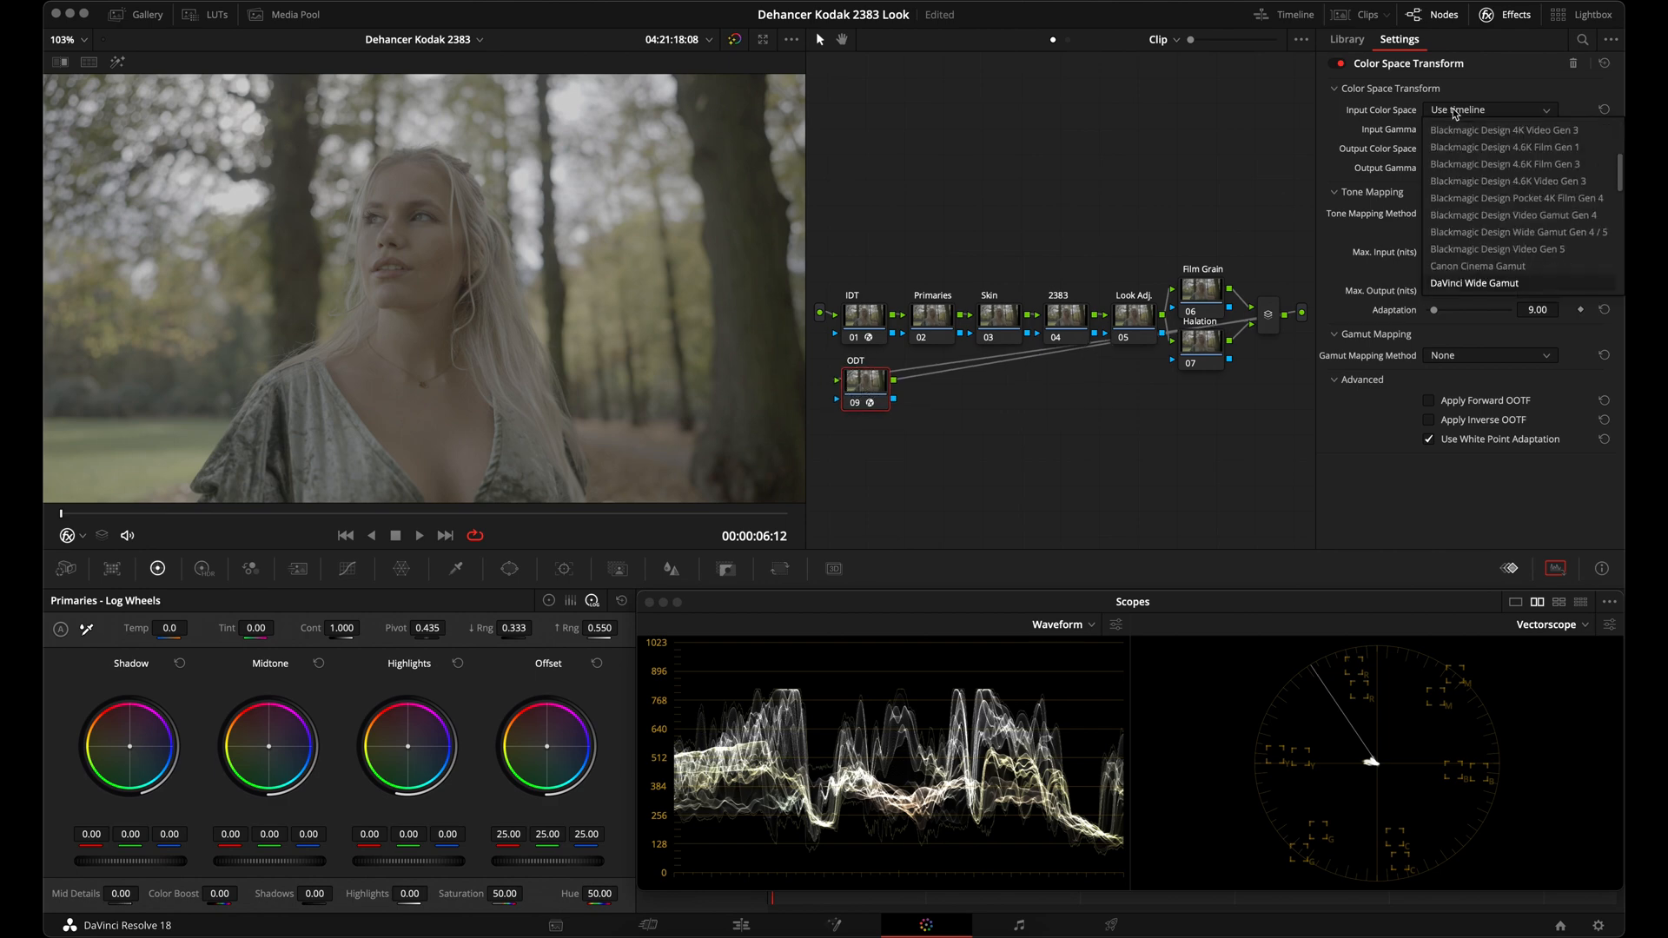
pyautogui.click(1468, 278)
pyautogui.click(1465, 130)
pyautogui.scroll(-5, 1464, 144)
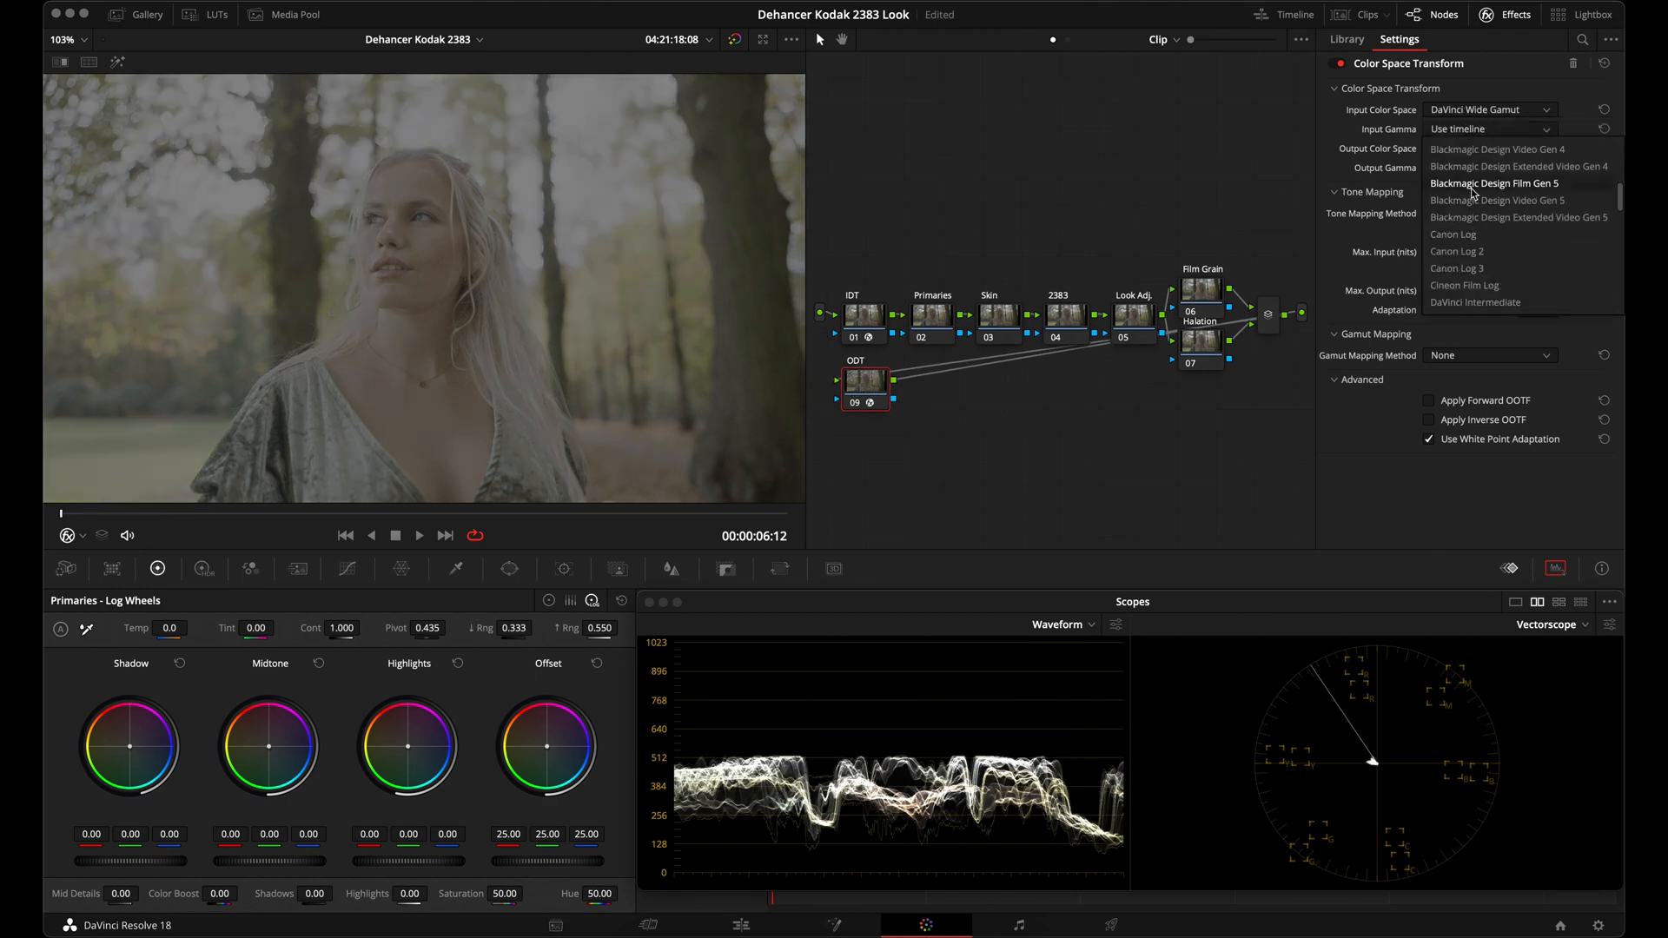
# Set the ODT transform's output color space to Rec.709 and choose its output gamma
pyautogui.click(1461, 149)
pyautogui.click(1460, 149)
pyautogui.scroll(-5, 1462, 149)
pyautogui.click(1461, 150)
pyautogui.click(1463, 168)
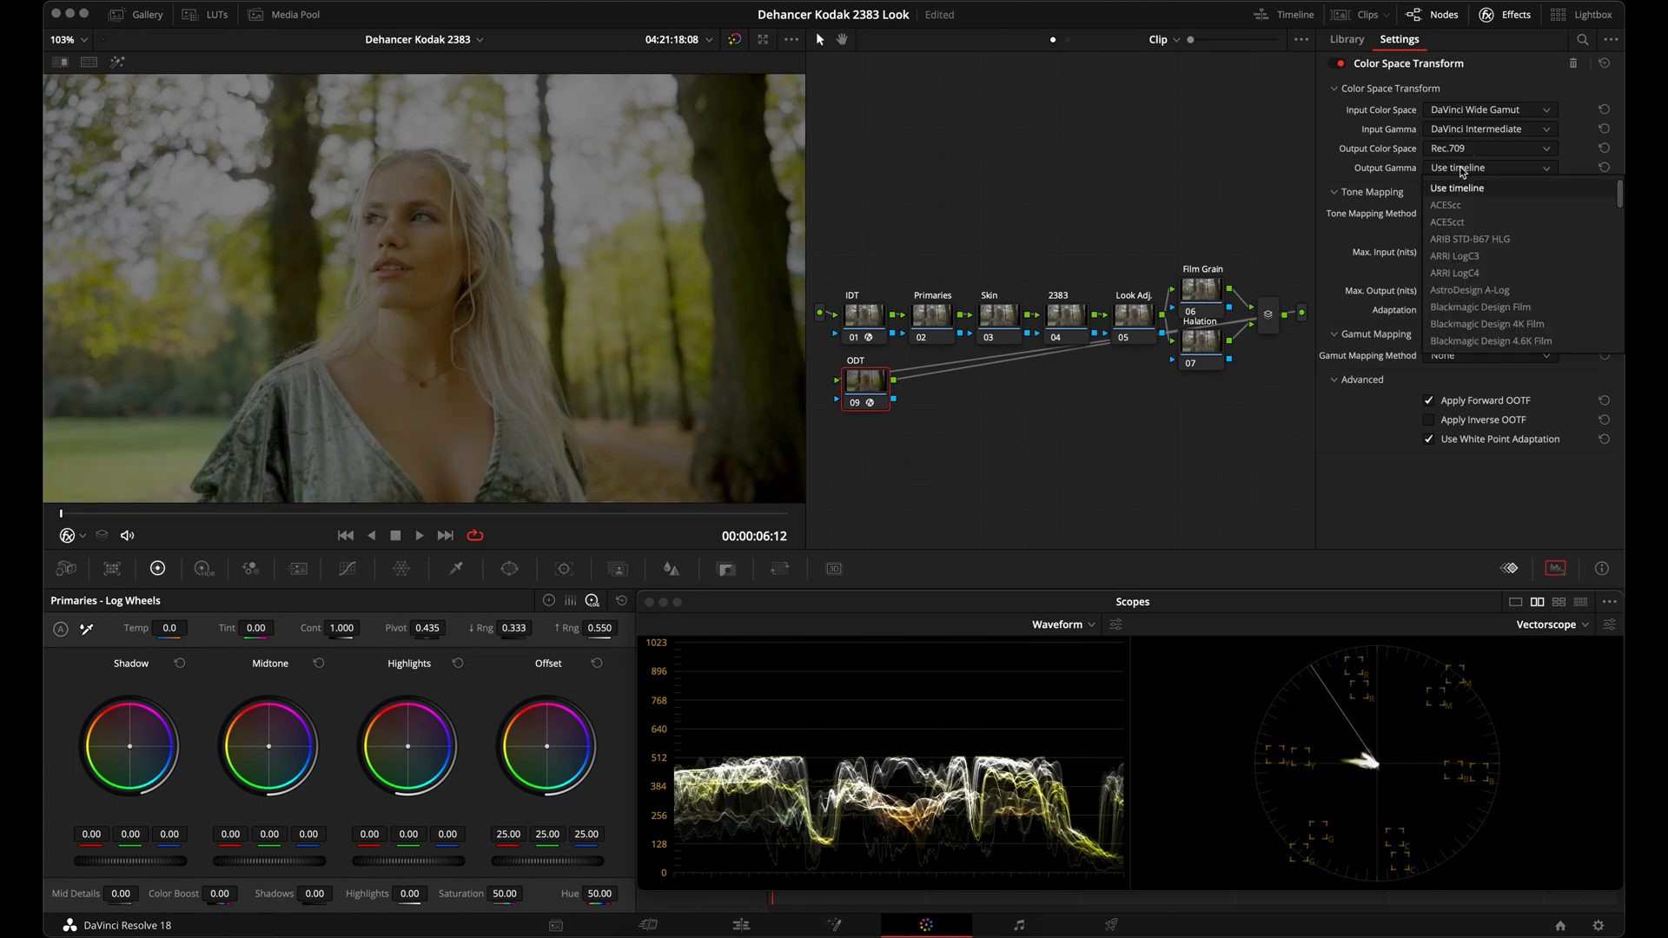
pyautogui.click(1485, 310)
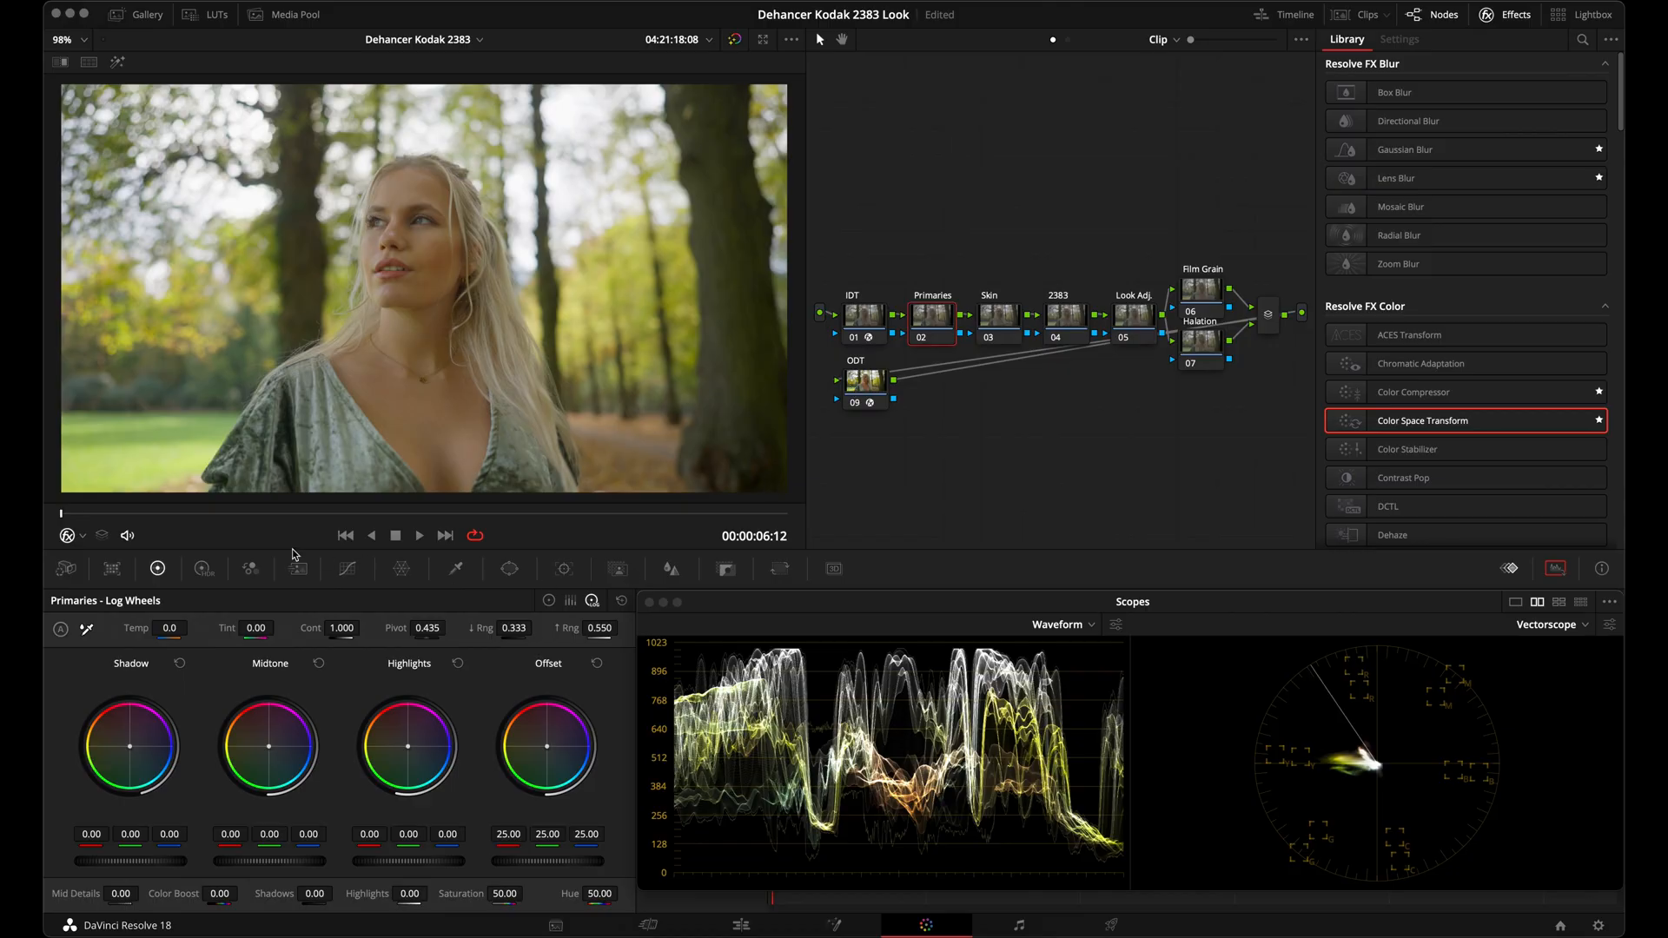
# Balance the Primaries node with the HDR Global wheel, using a temperature of about -141 and tint of about 5.4, and compare it on and off
pyautogui.click(203, 568)
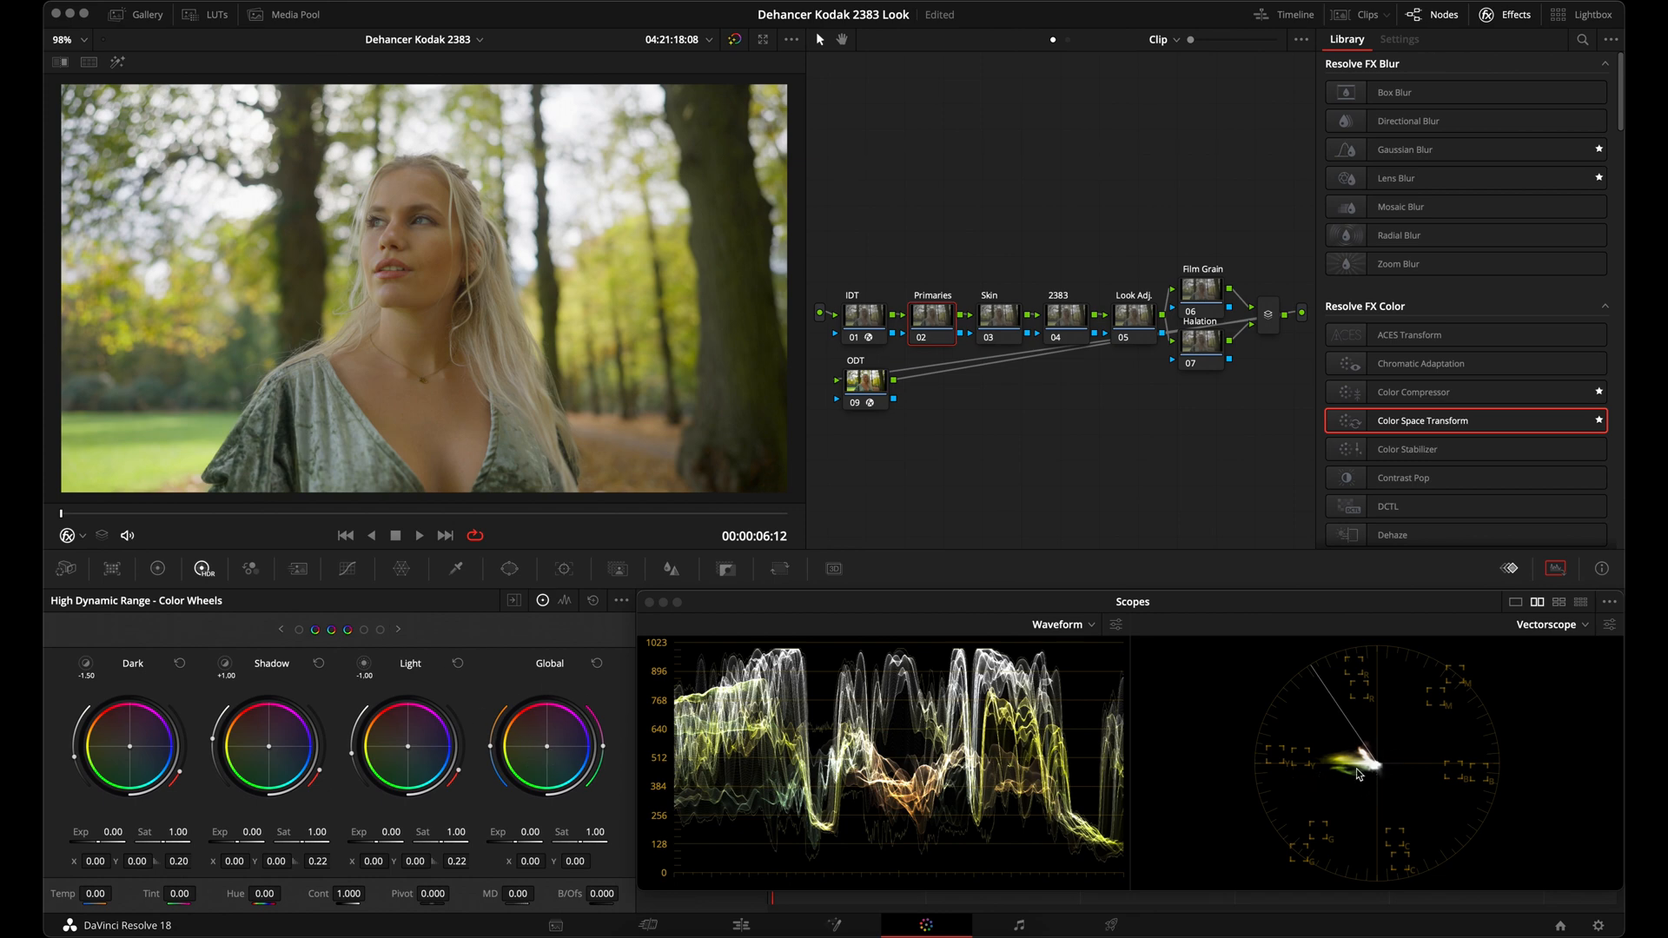
pyautogui.click(541, 734)
pyautogui.moveTo(489, 746); pyautogui.dragTo(489, 748)
pyautogui.moveTo(603, 747); pyautogui.dragTo(608, 747)
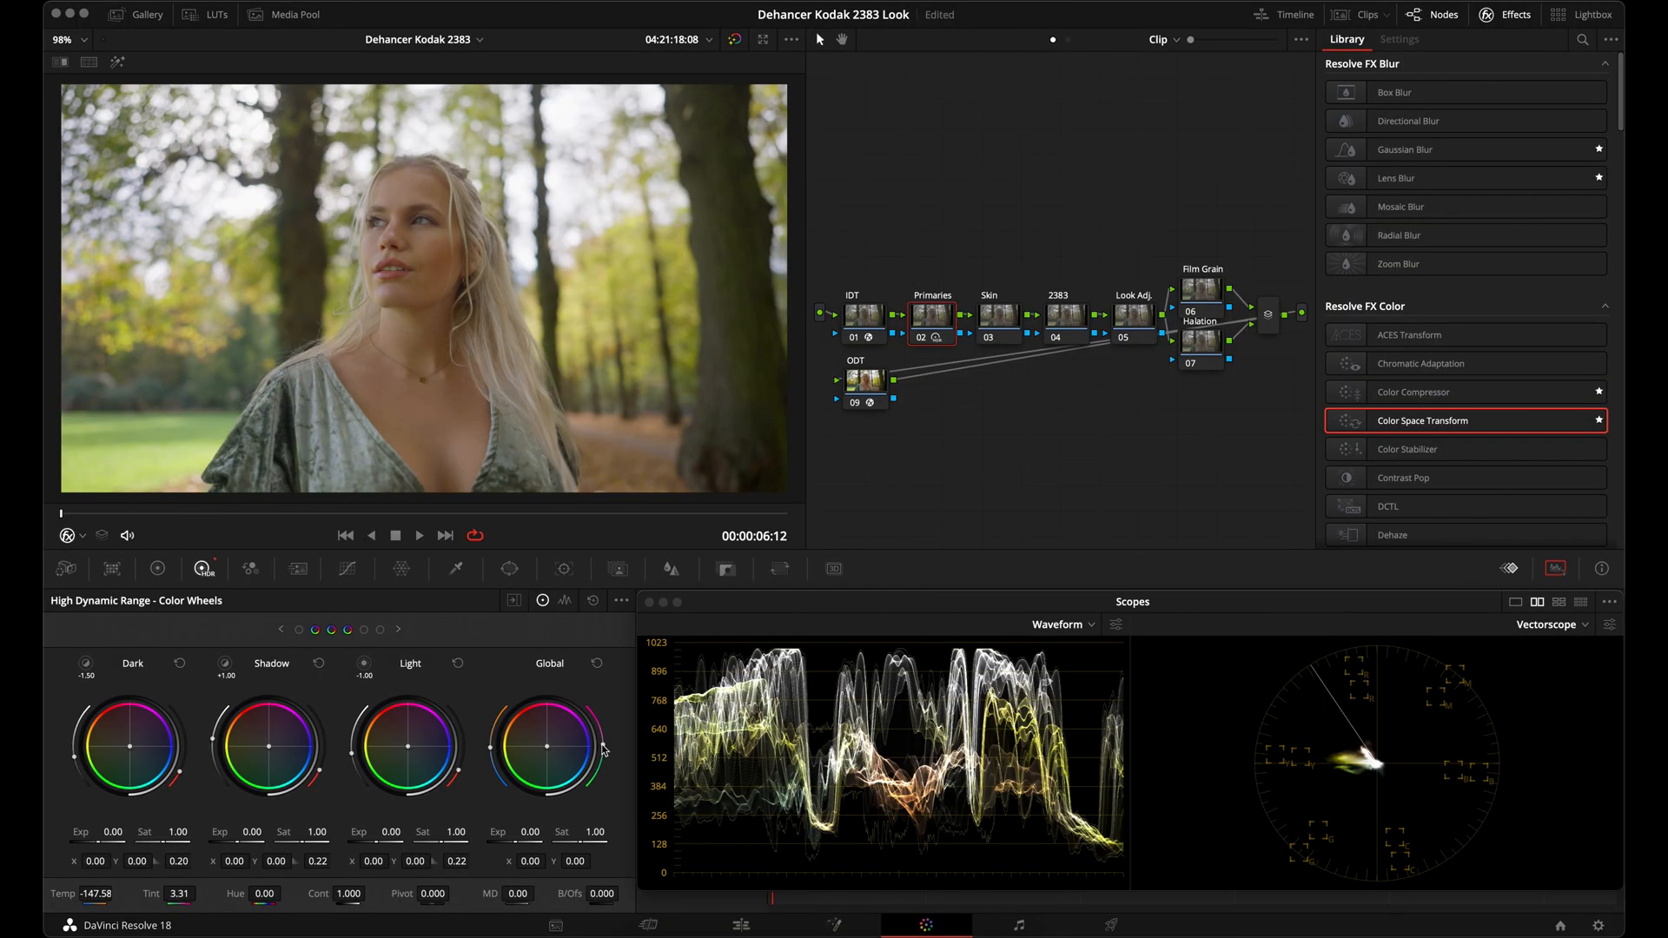
pyautogui.moveTo(602, 744); pyautogui.dragTo(602, 743)
pyautogui.moveTo(491, 748); pyautogui.dragTo(492, 750)
pyautogui.press('super+d')
pyautogui.press('super+d')
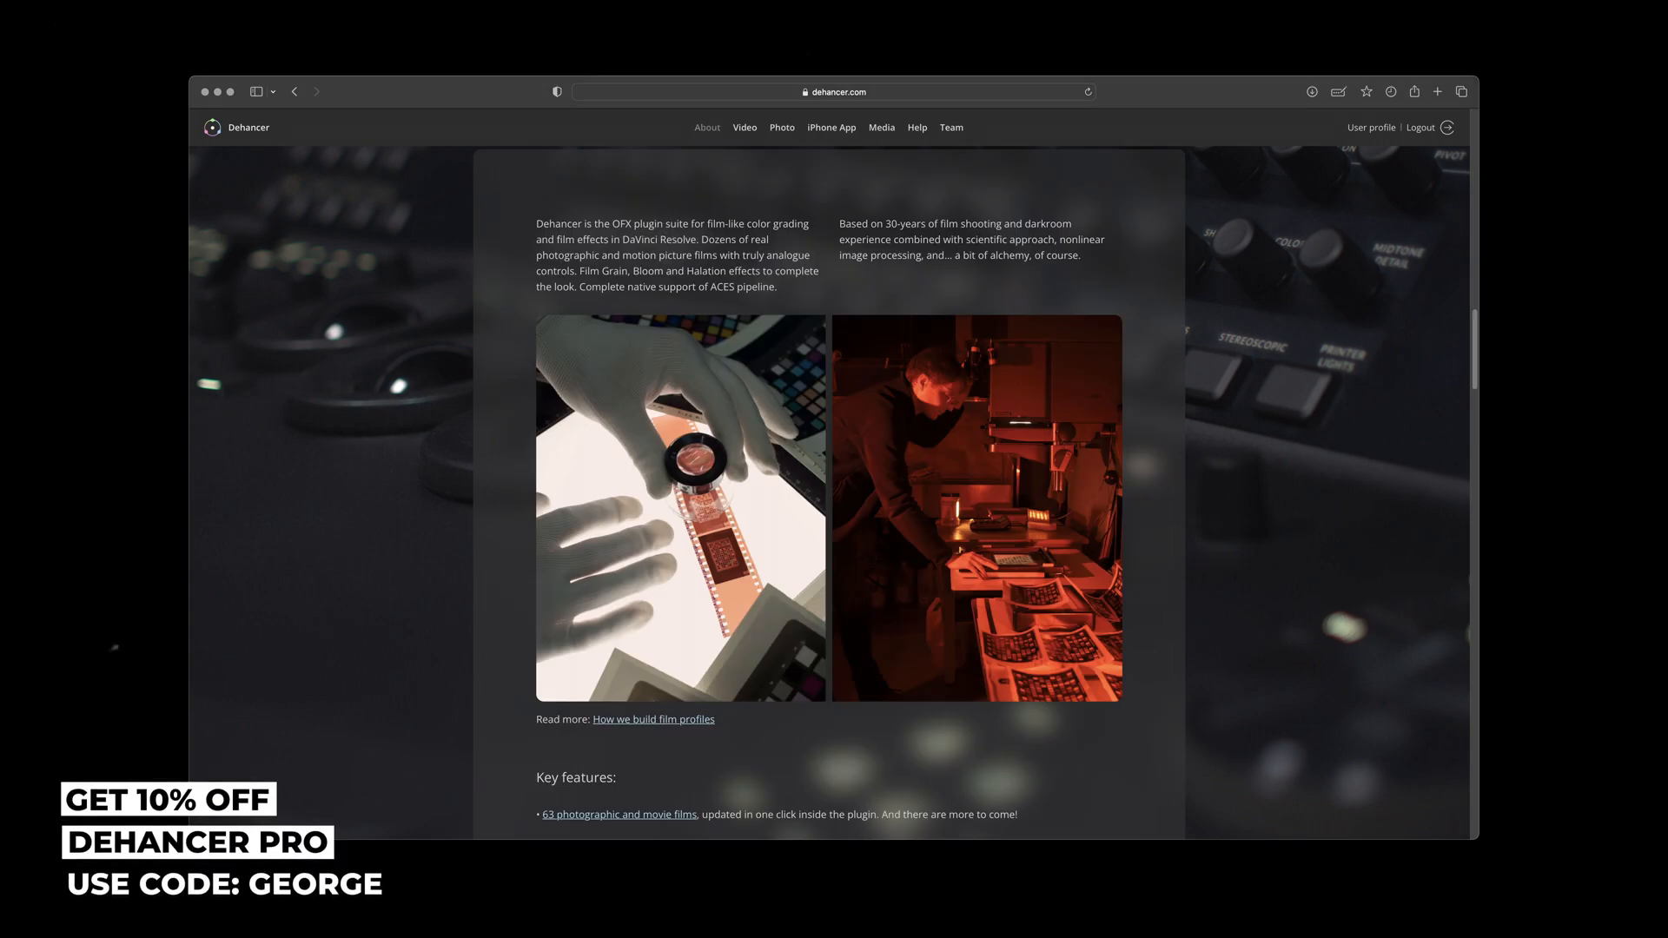
pyautogui.scroll(-10, 829, 495)
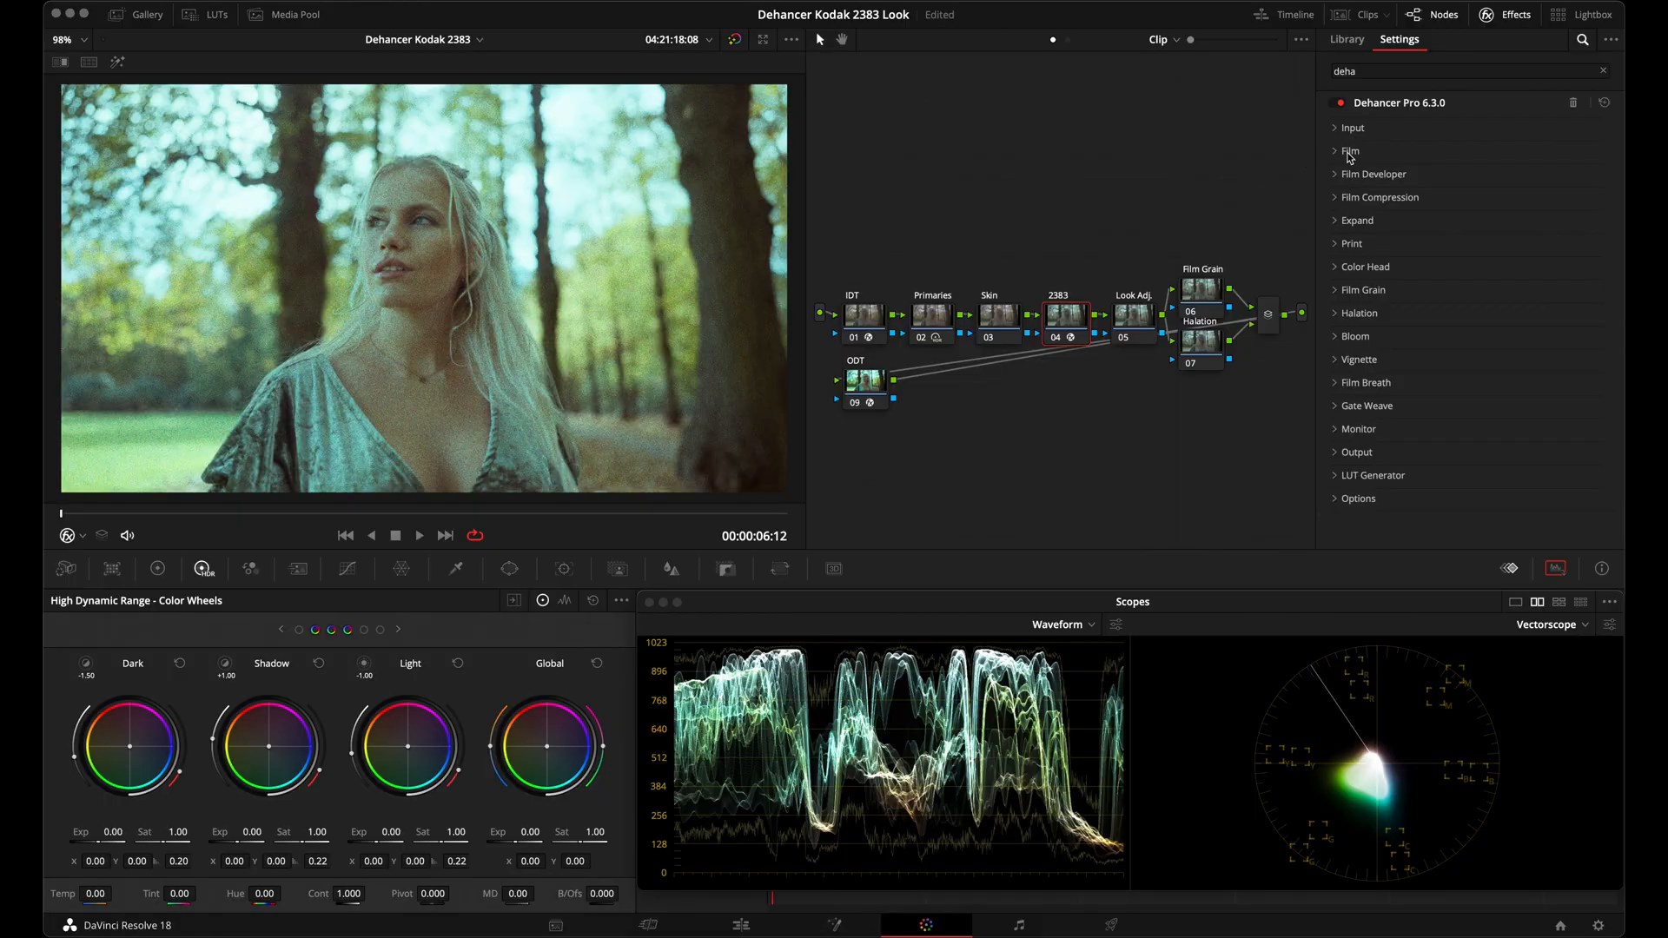
# Try the Agfa Agfacolor 100 film profile in the 2383 node's Dehancer Pro effect and browse the other film stocks
pyautogui.click(1350, 152)
pyautogui.click(1487, 172)
pyautogui.scroll(10, 1488, 261)
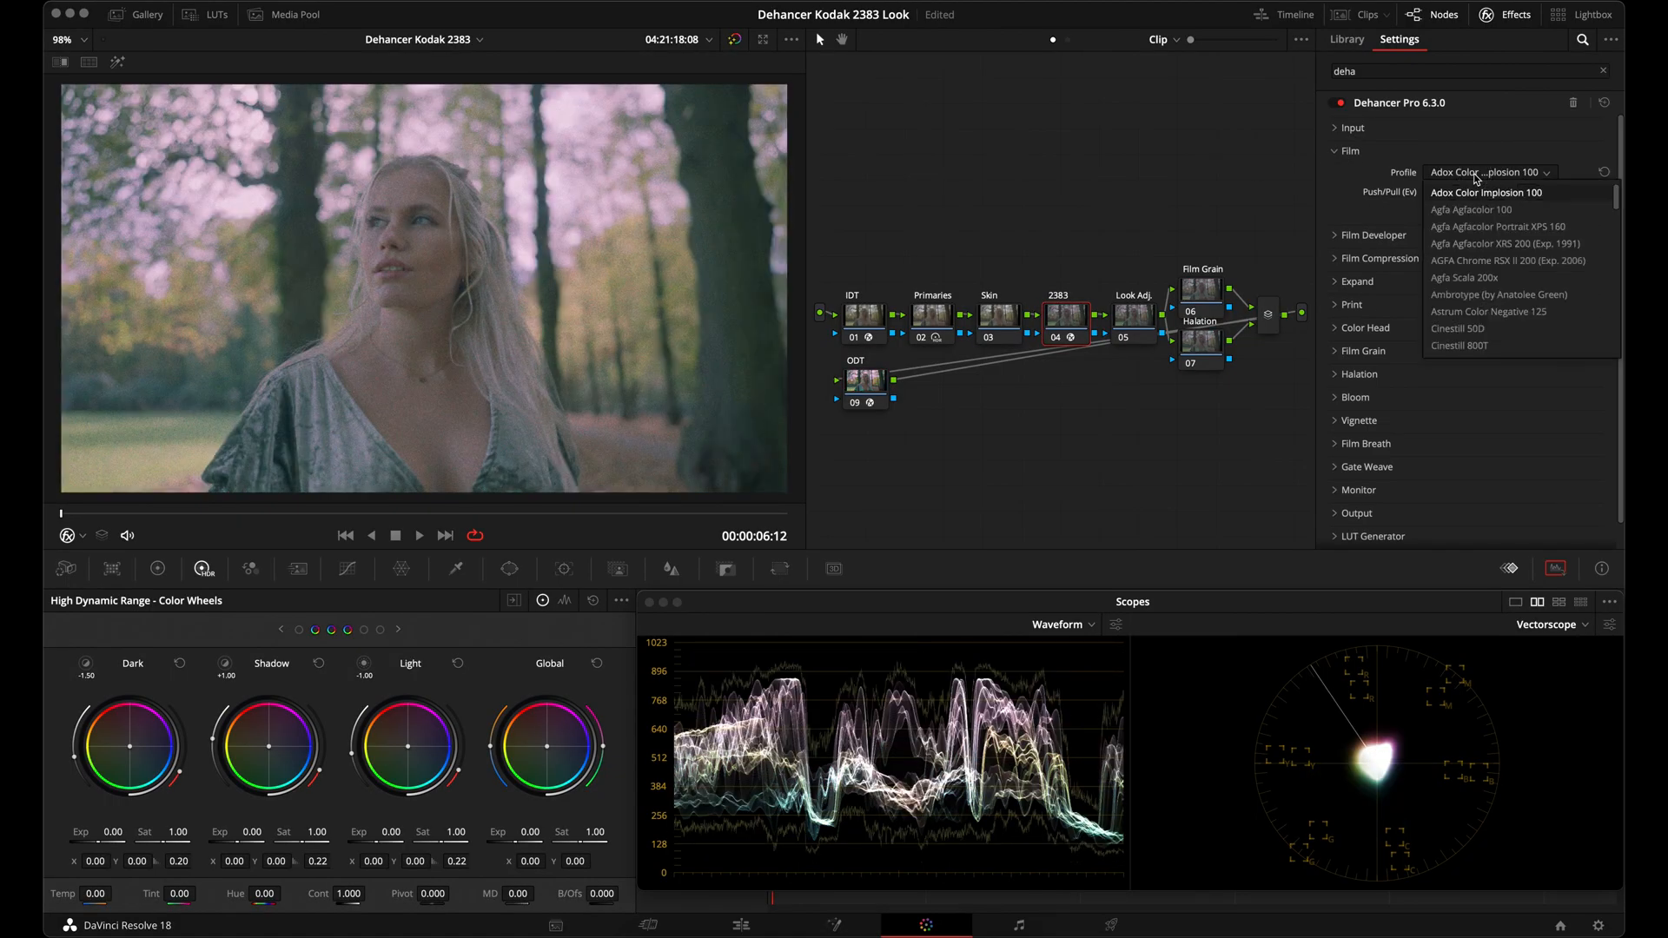
pyautogui.click(1476, 209)
pyautogui.click(1474, 179)
pyautogui.scroll(-5, 1479, 253)
pyautogui.scroll(-2, 1478, 251)
pyautogui.click(1362, 184)
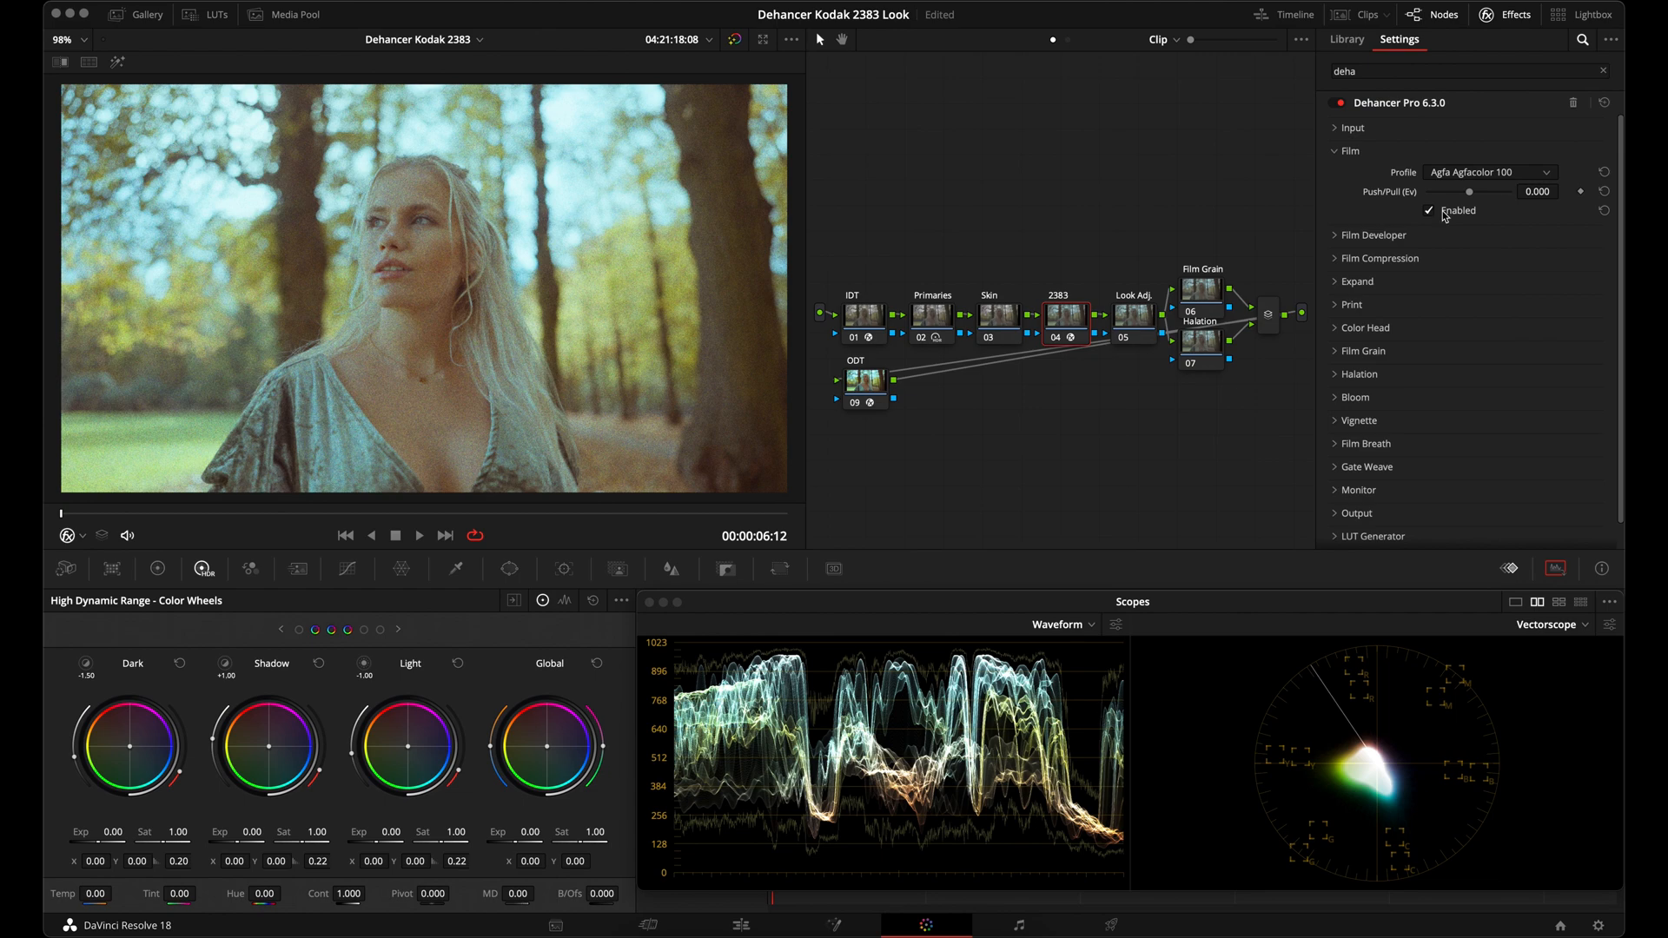
# Disable the Film and Film Grain sections of the Dehancer Pro effect on the 2383 node
pyautogui.click(1449, 215)
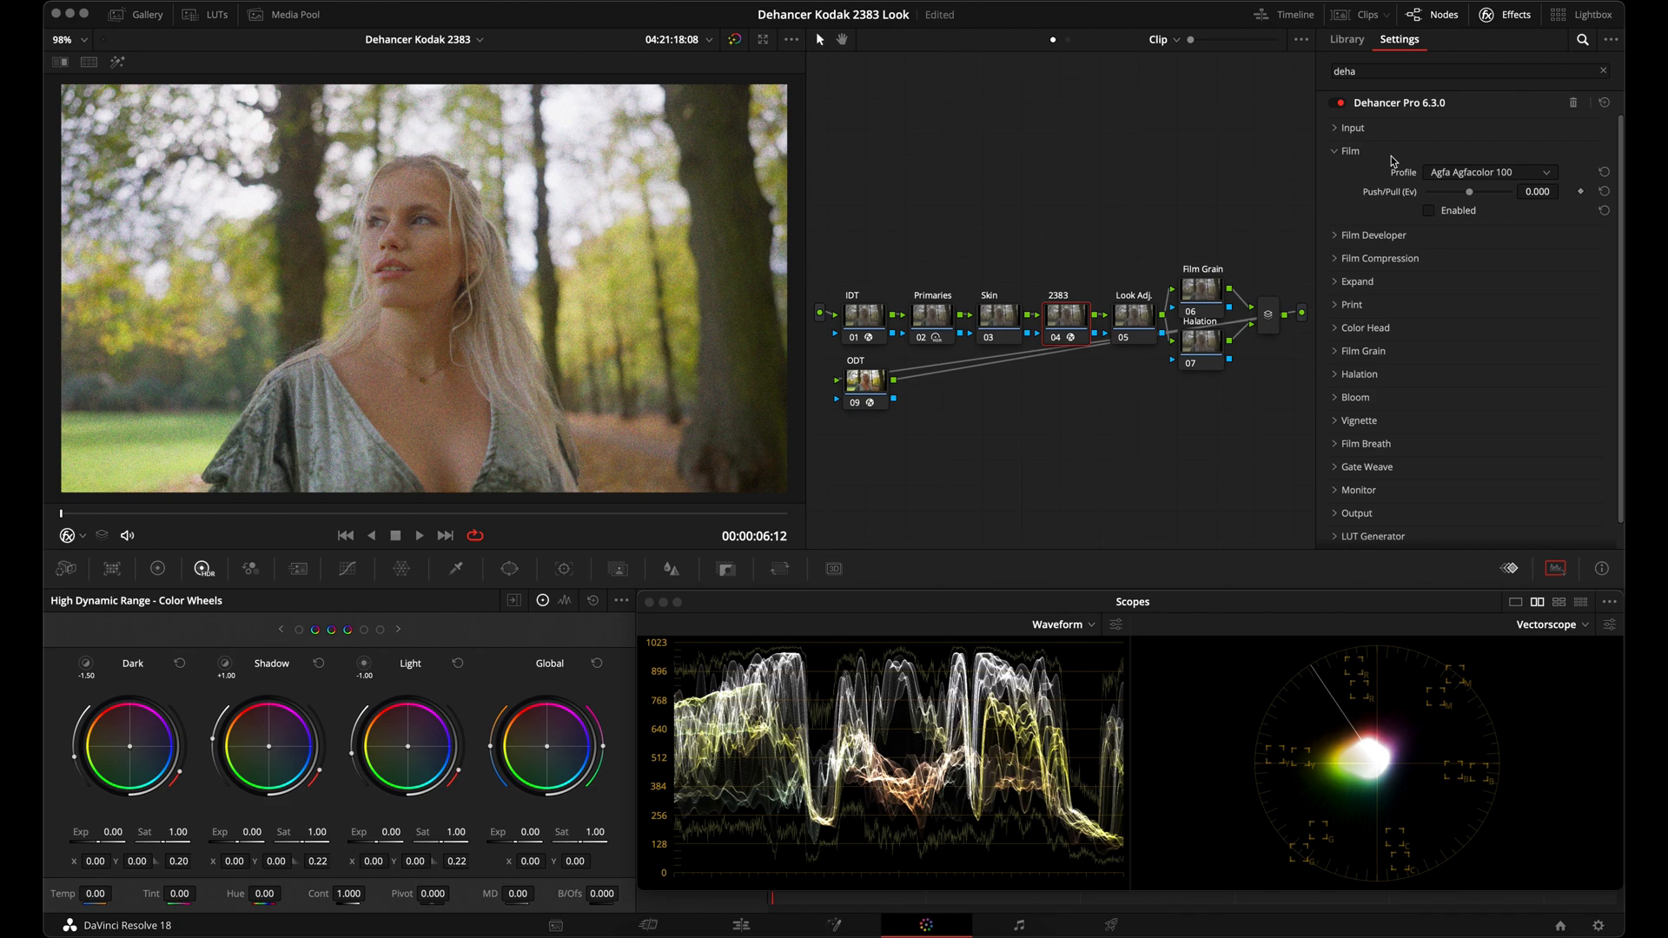
pyautogui.click(1391, 156)
pyautogui.click(1394, 295)
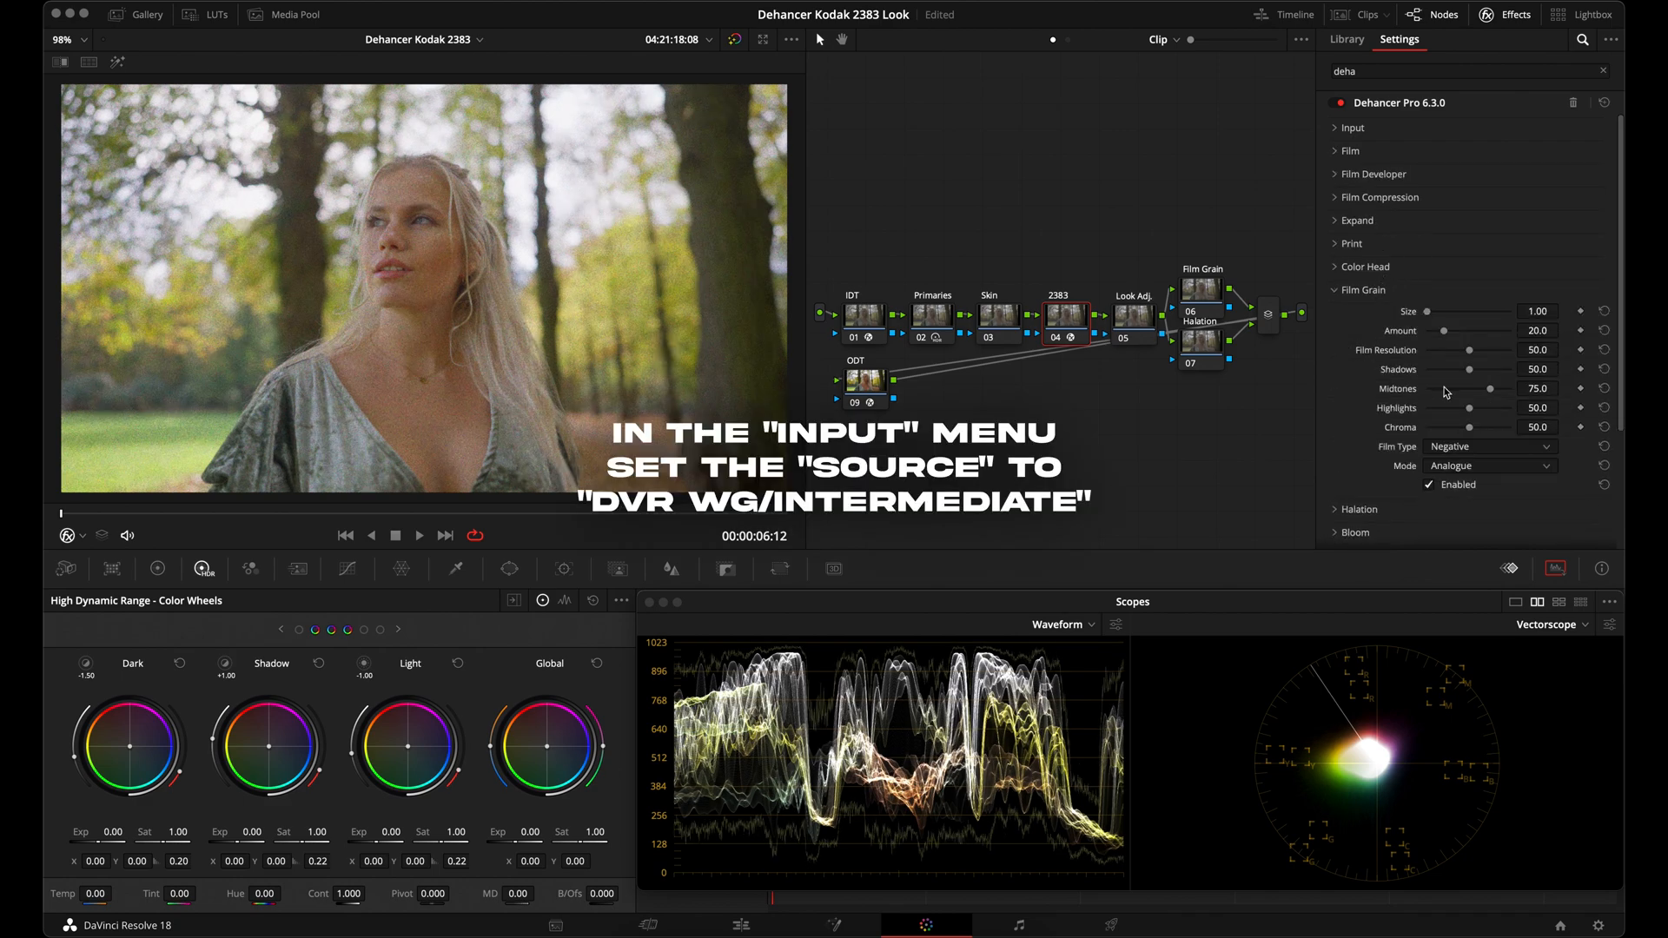
pyautogui.click(1457, 491)
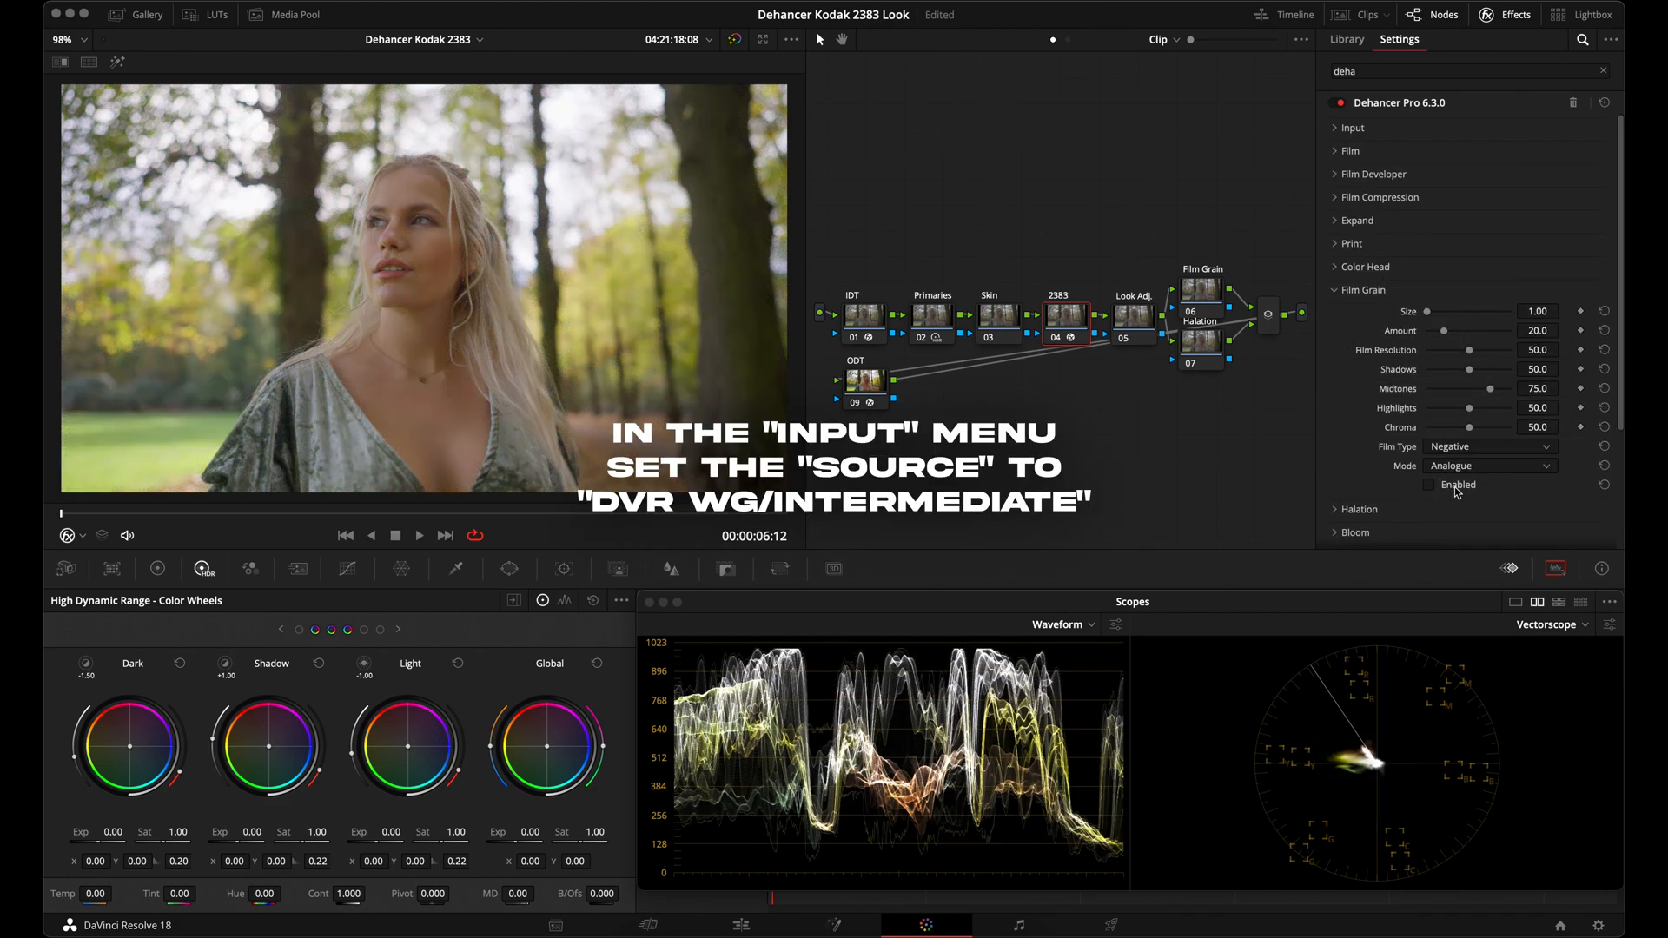
pyautogui.click(1381, 292)
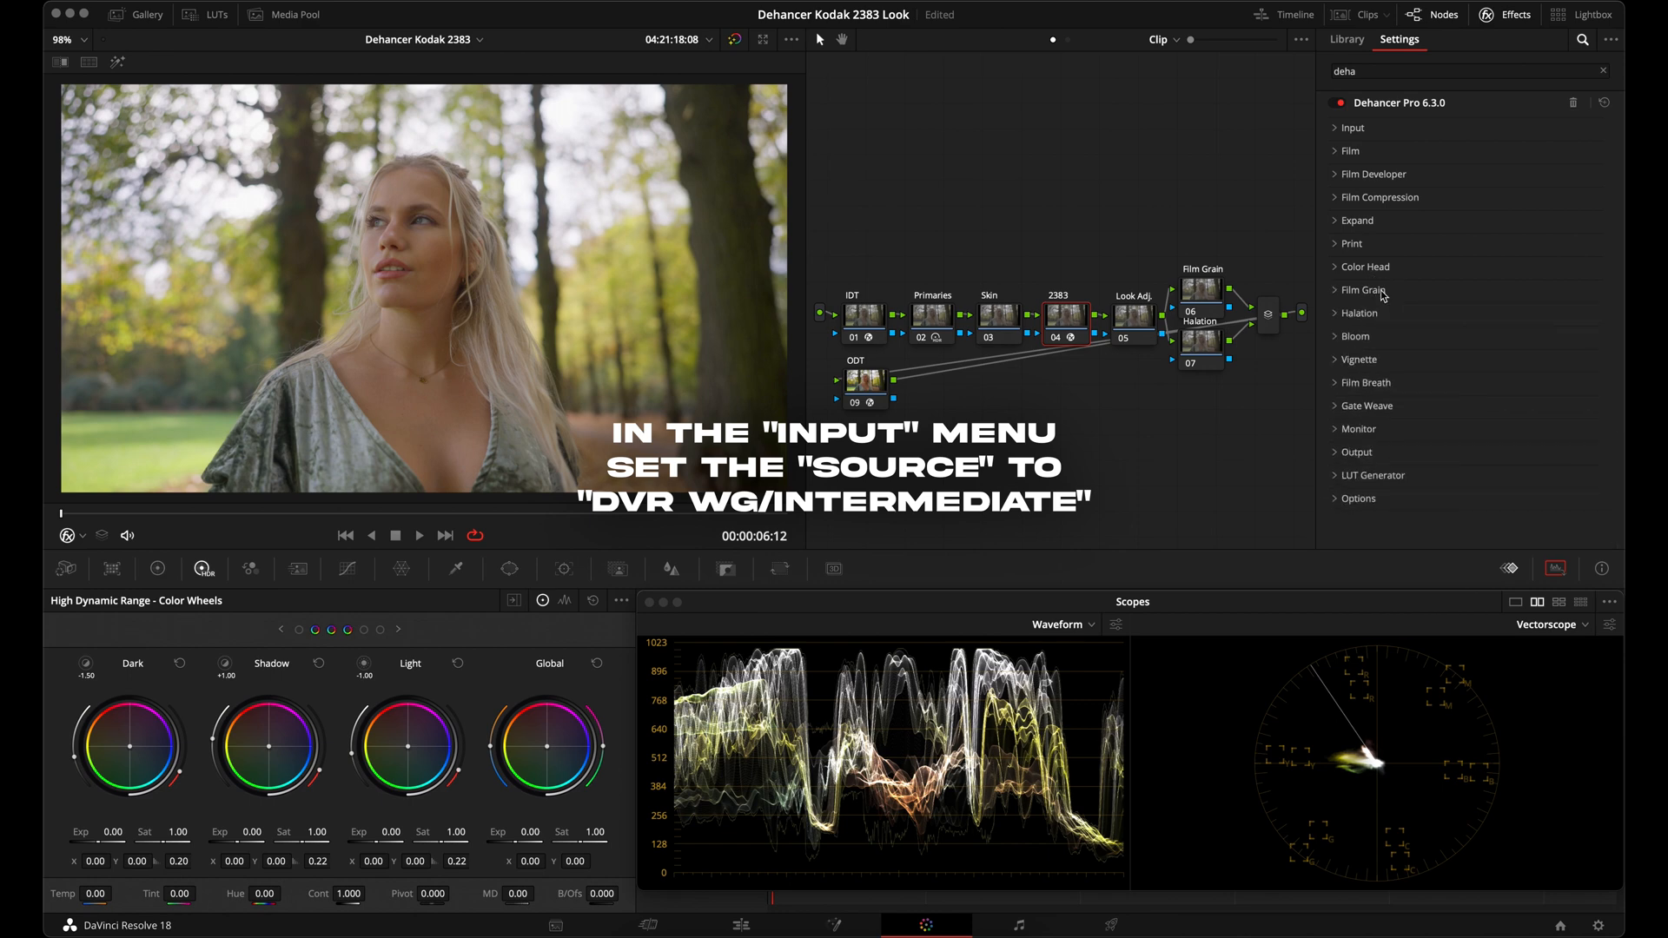
# Set Dehancer's Print profile to Kodak 2383 Print Film and raise its color density
pyautogui.click(1371, 245)
pyautogui.click(1442, 267)
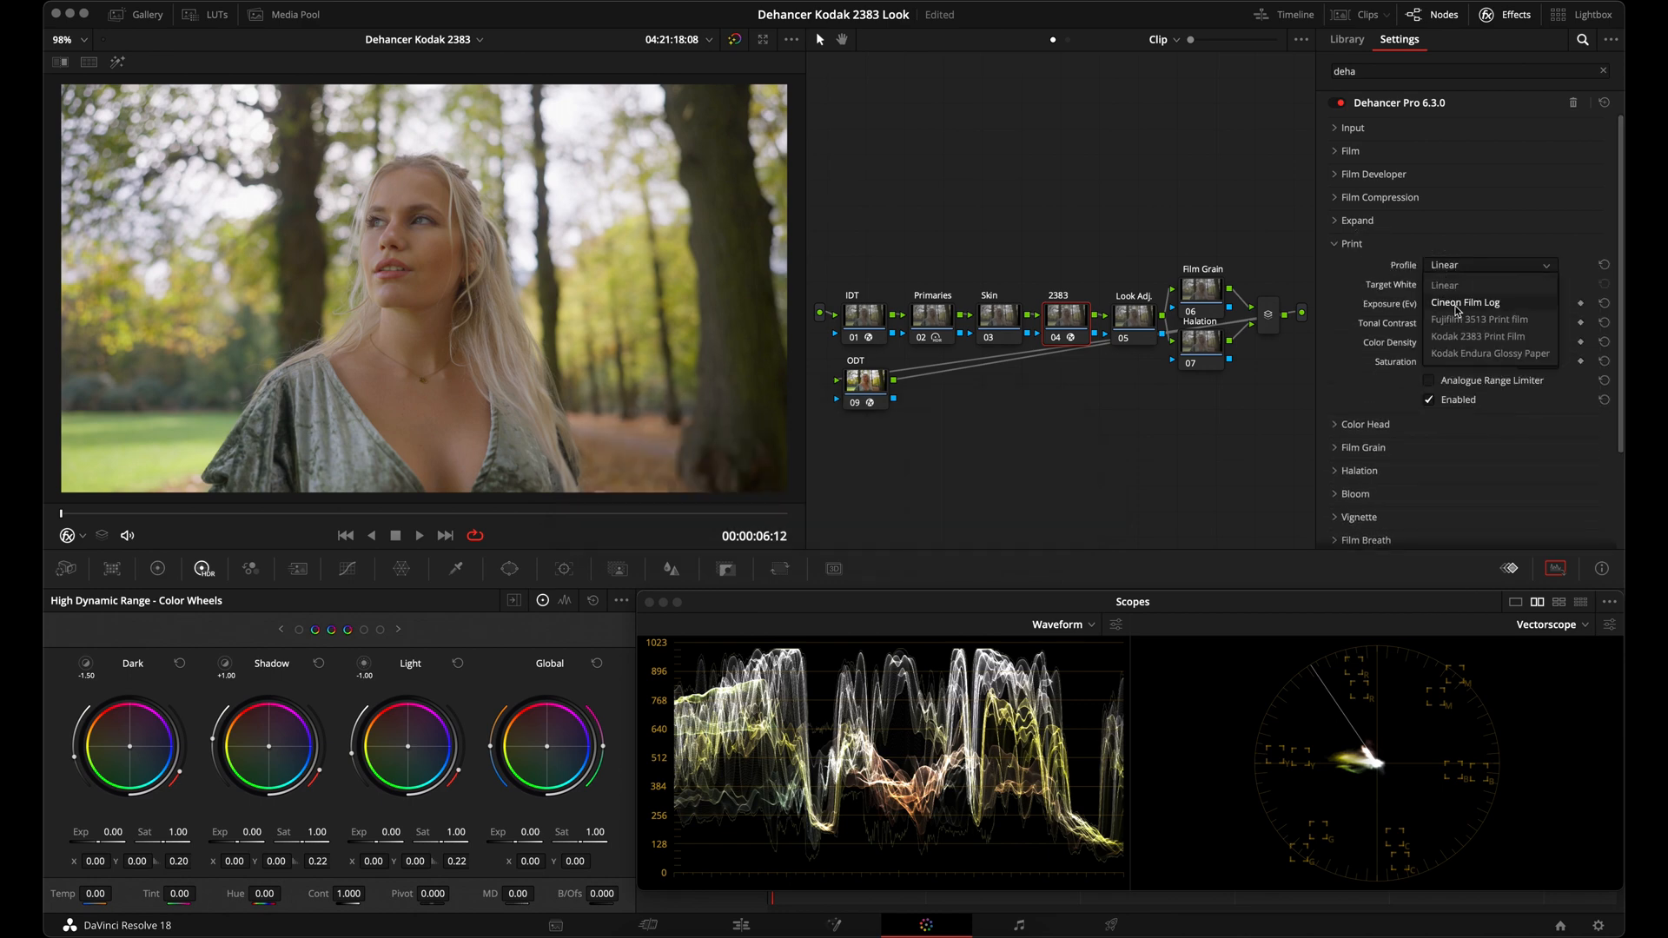
pyautogui.click(1483, 338)
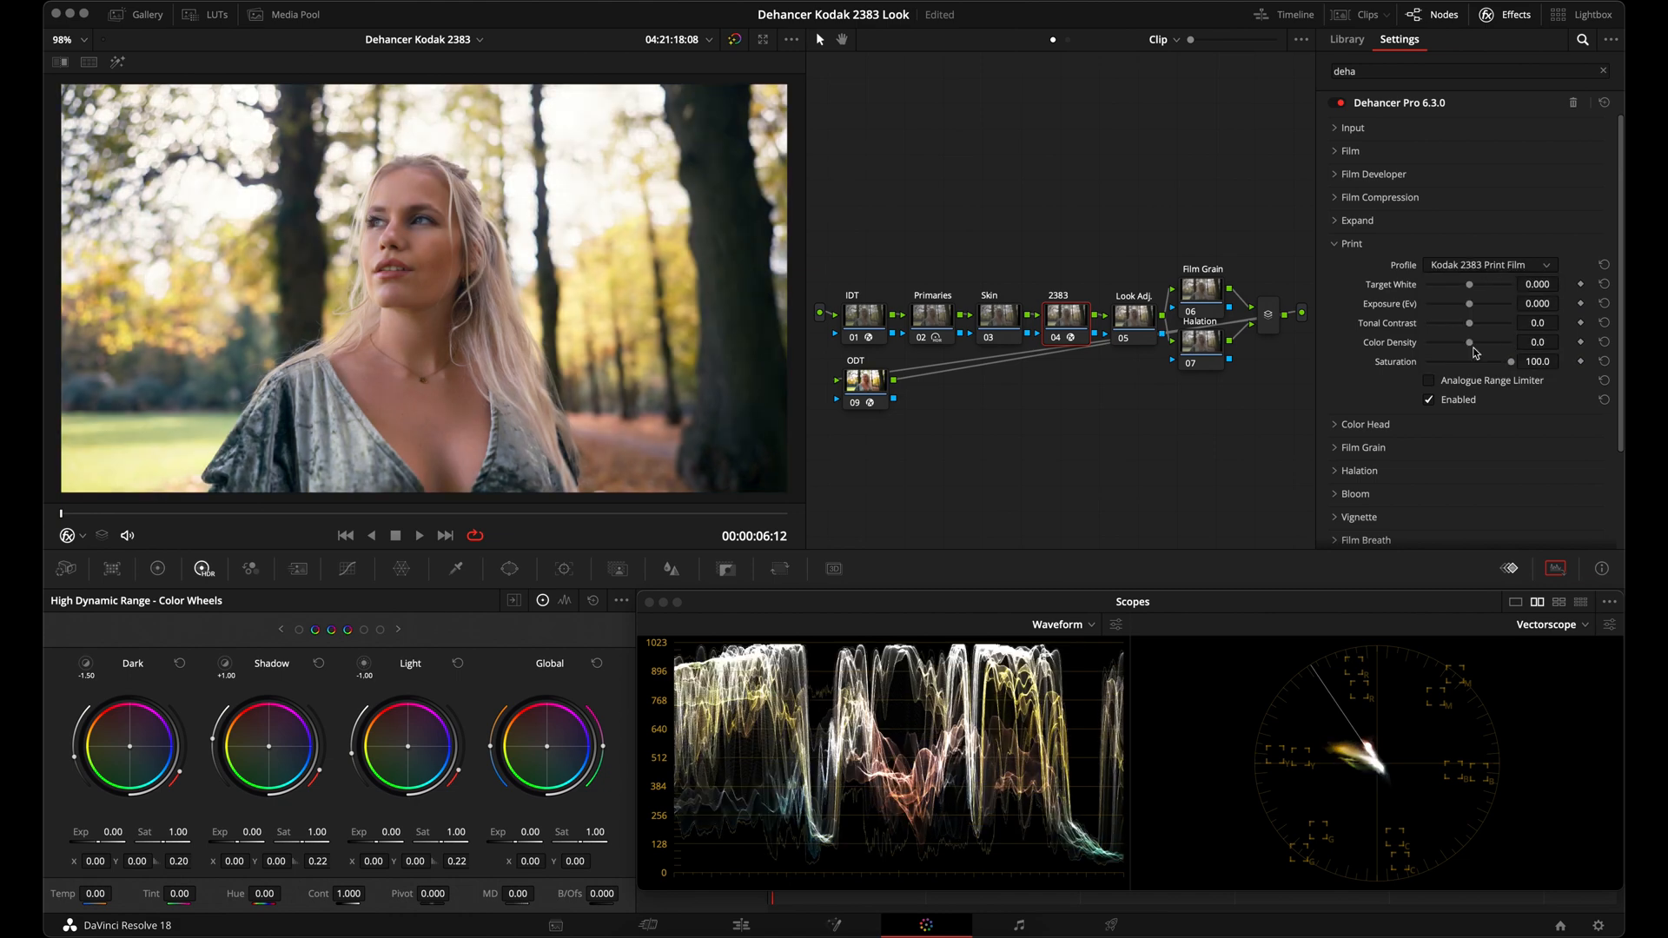
pyautogui.moveTo(1469, 342); pyautogui.dragTo(1522, 345)
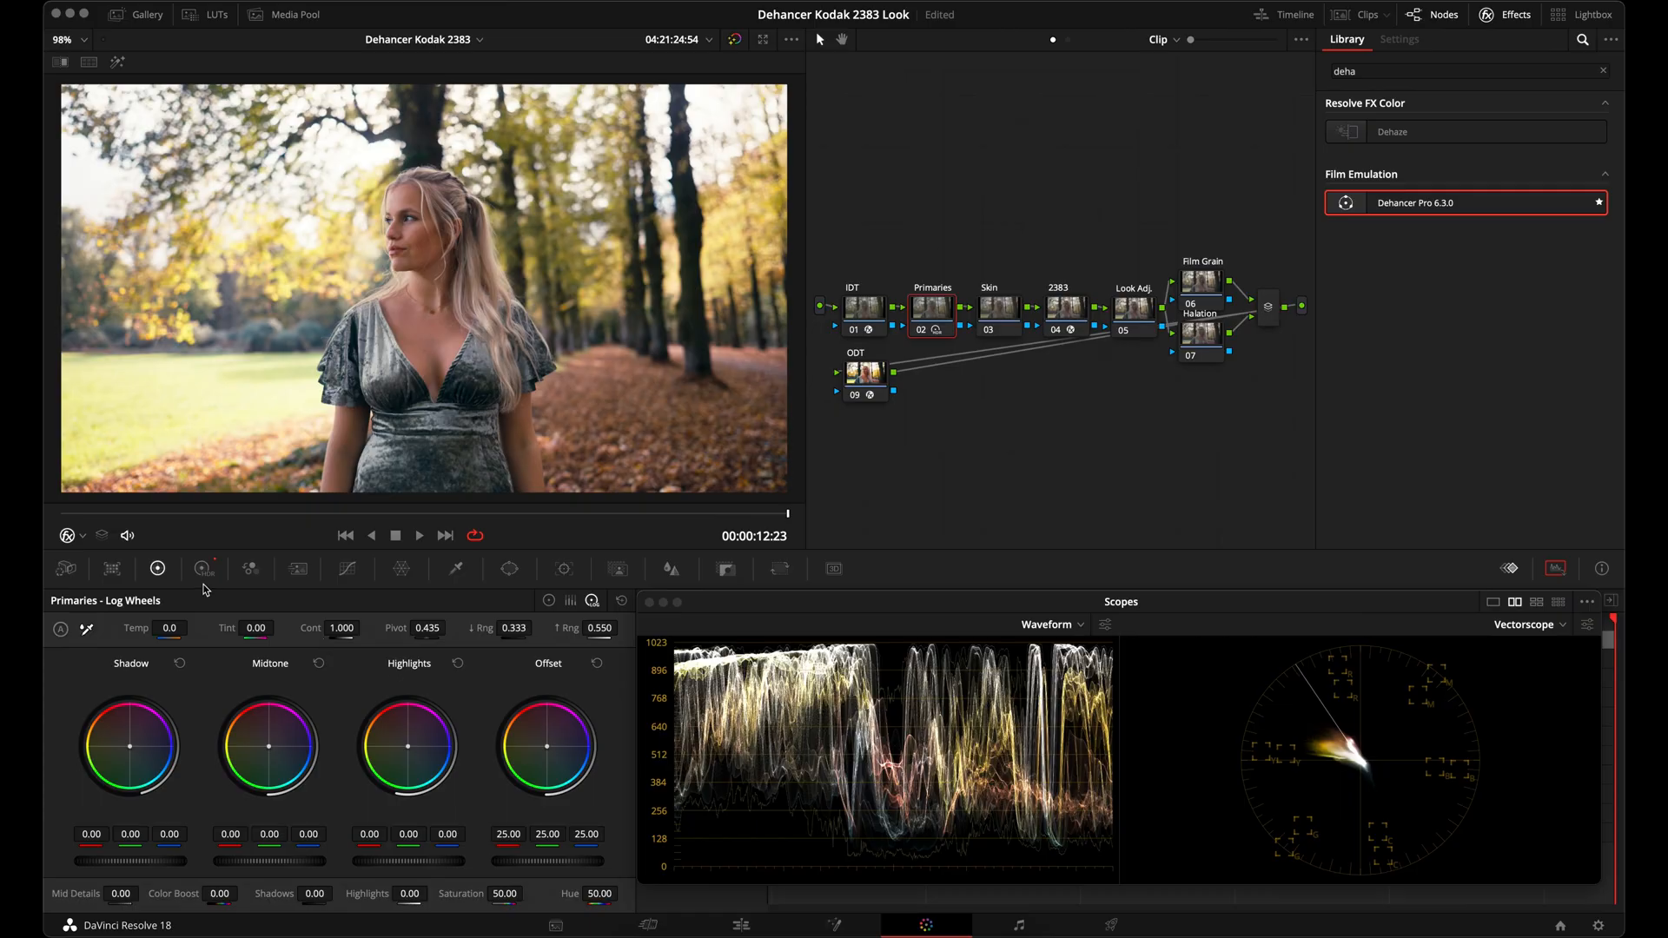
# Lower the Primaries node's highlights to -100 and compare the image with the node off and on
pyautogui.moveTo(376, 897); pyautogui.dragTo(224, 896)
pyautogui.hotkey('ctrl', 'd')
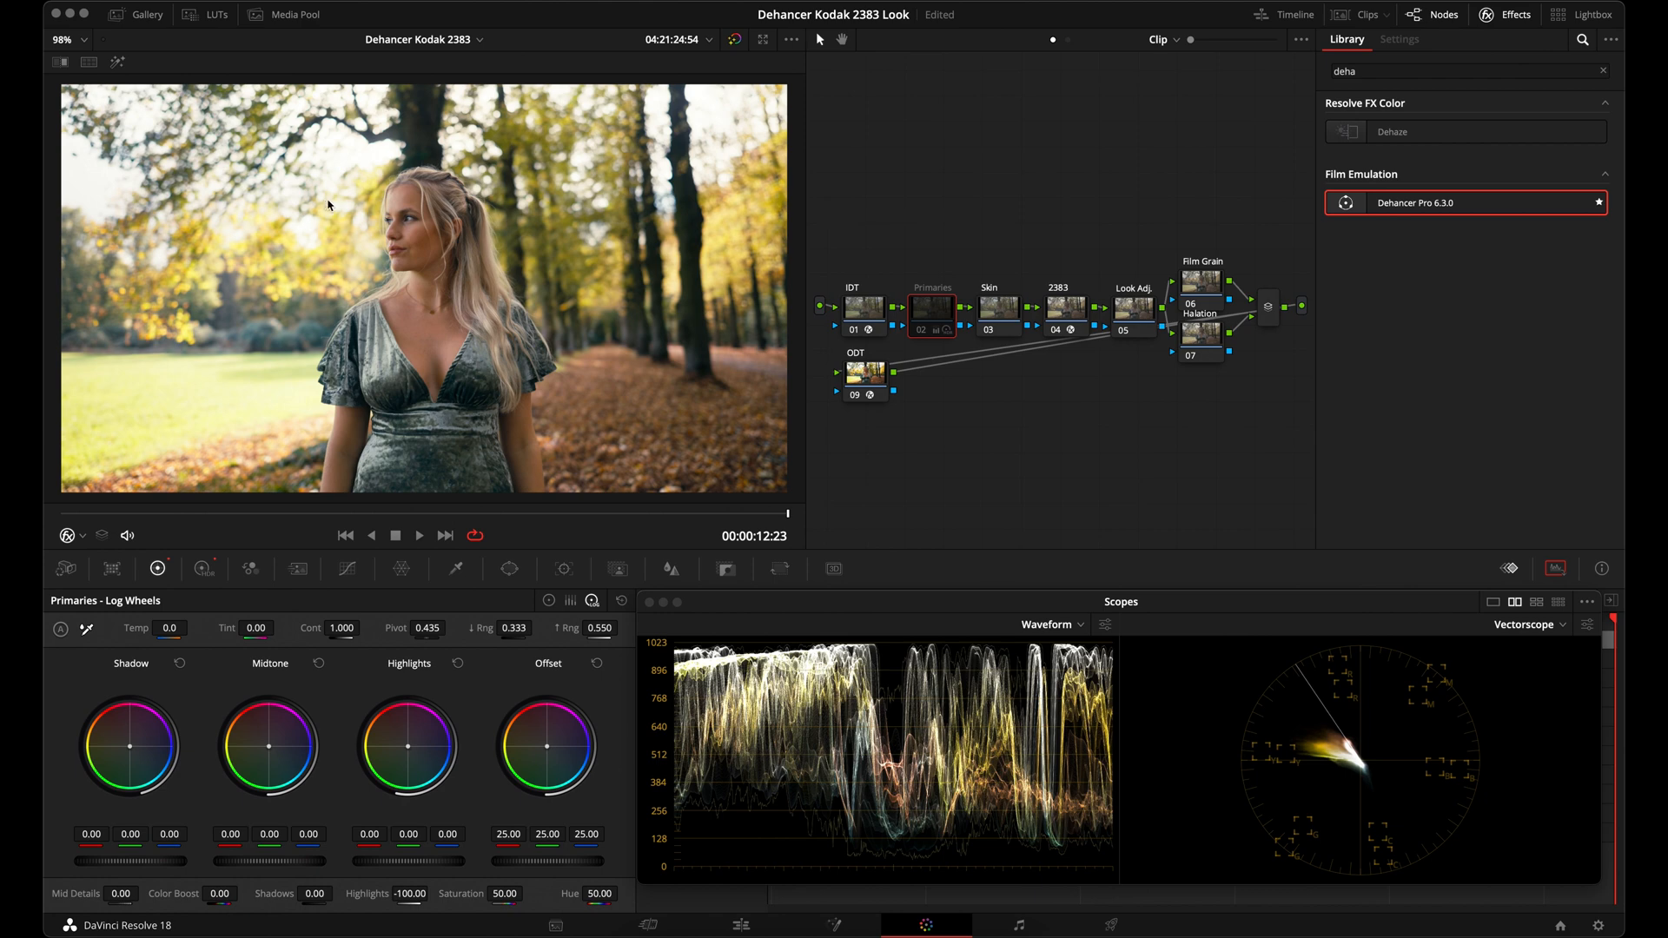
pyautogui.hotkey('ctrl', 'd')
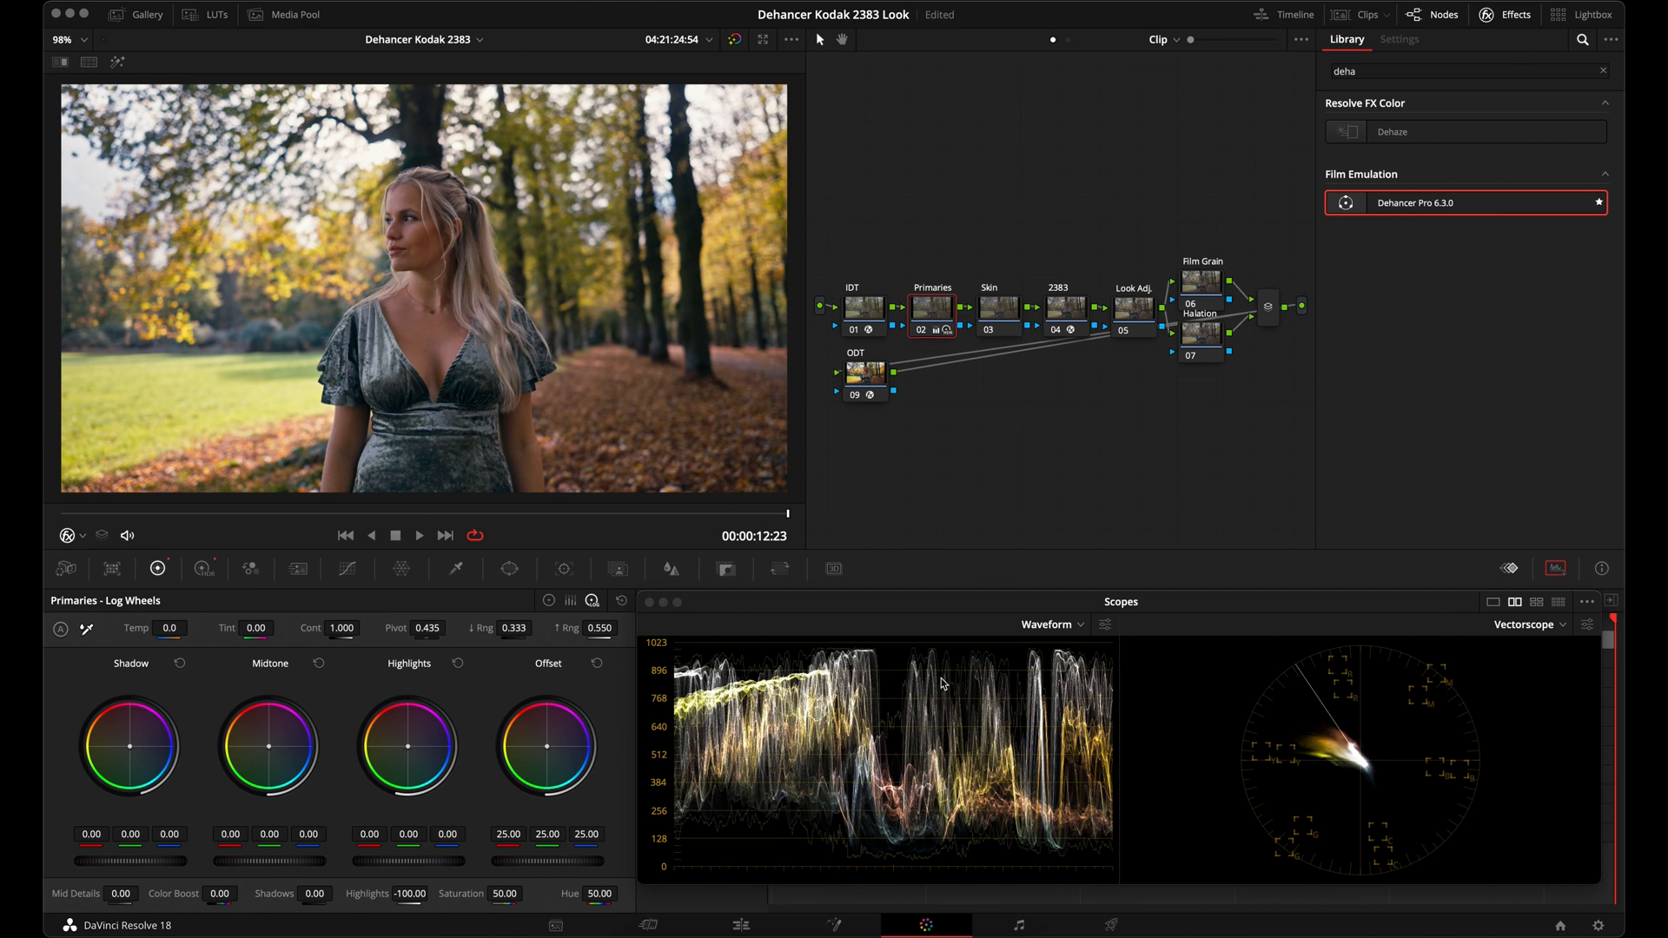
# Warm the Primaries node's global balance with the HDR color wheels, setting the temperature to about 651 and the tint to about 3.3
pyautogui.click(203, 570)
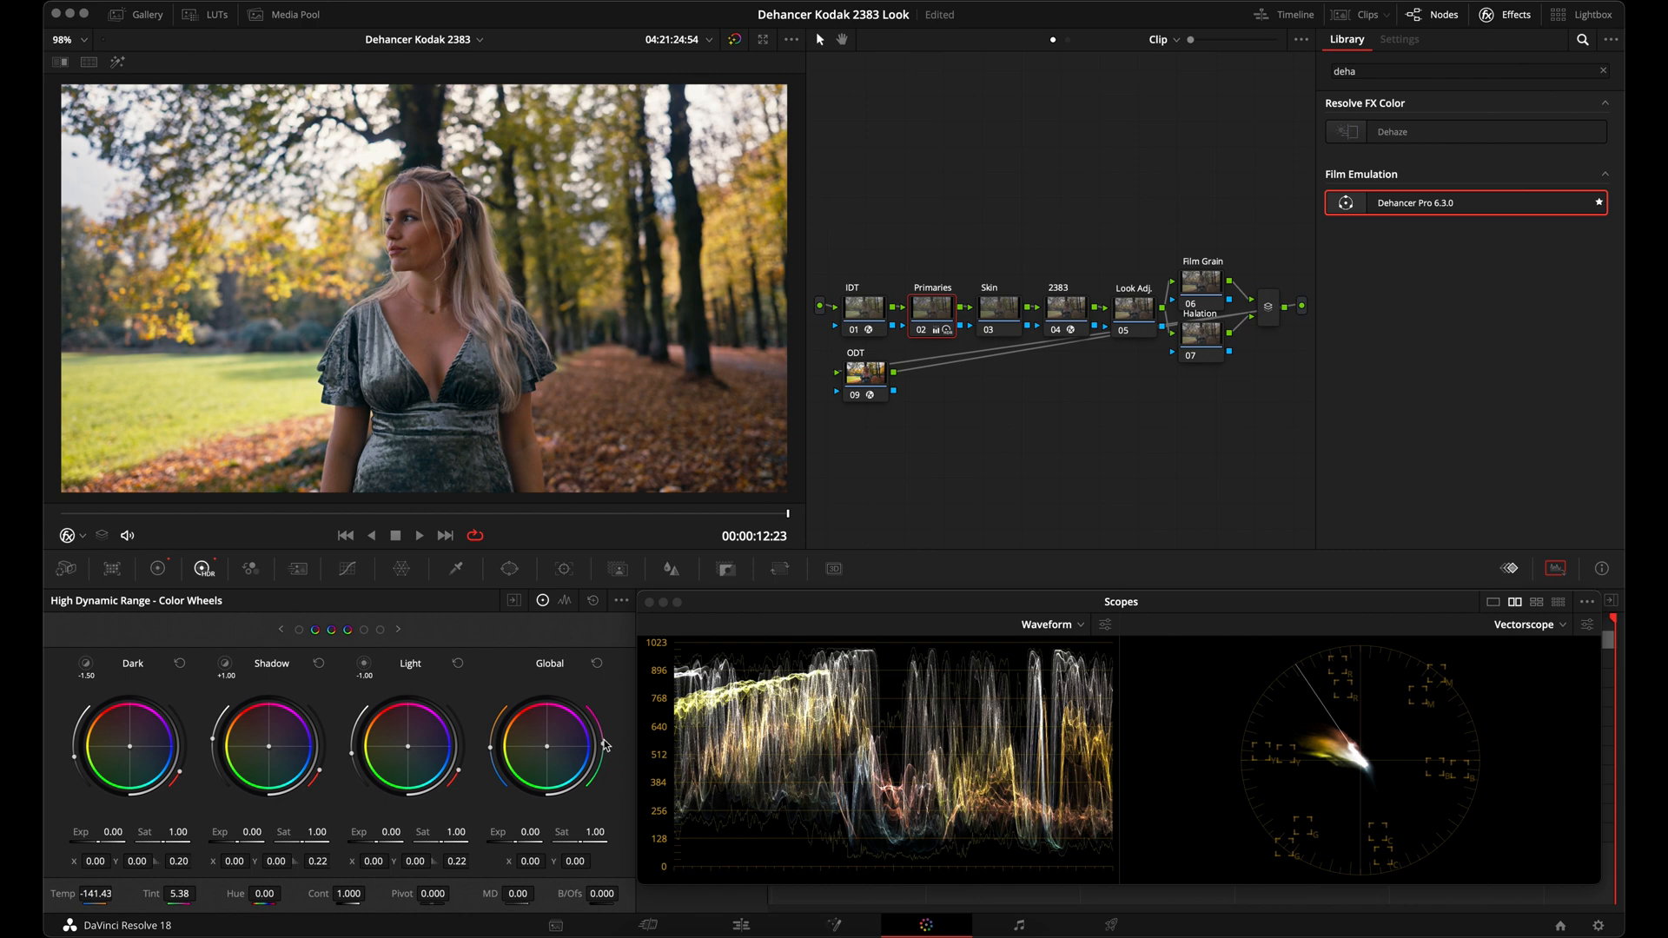
pyautogui.moveTo(606, 749)
pyautogui.mouseDown()
pyautogui.moveTo(492, 737)
pyautogui.moveTo(606, 742)
pyautogui.mouseUp()
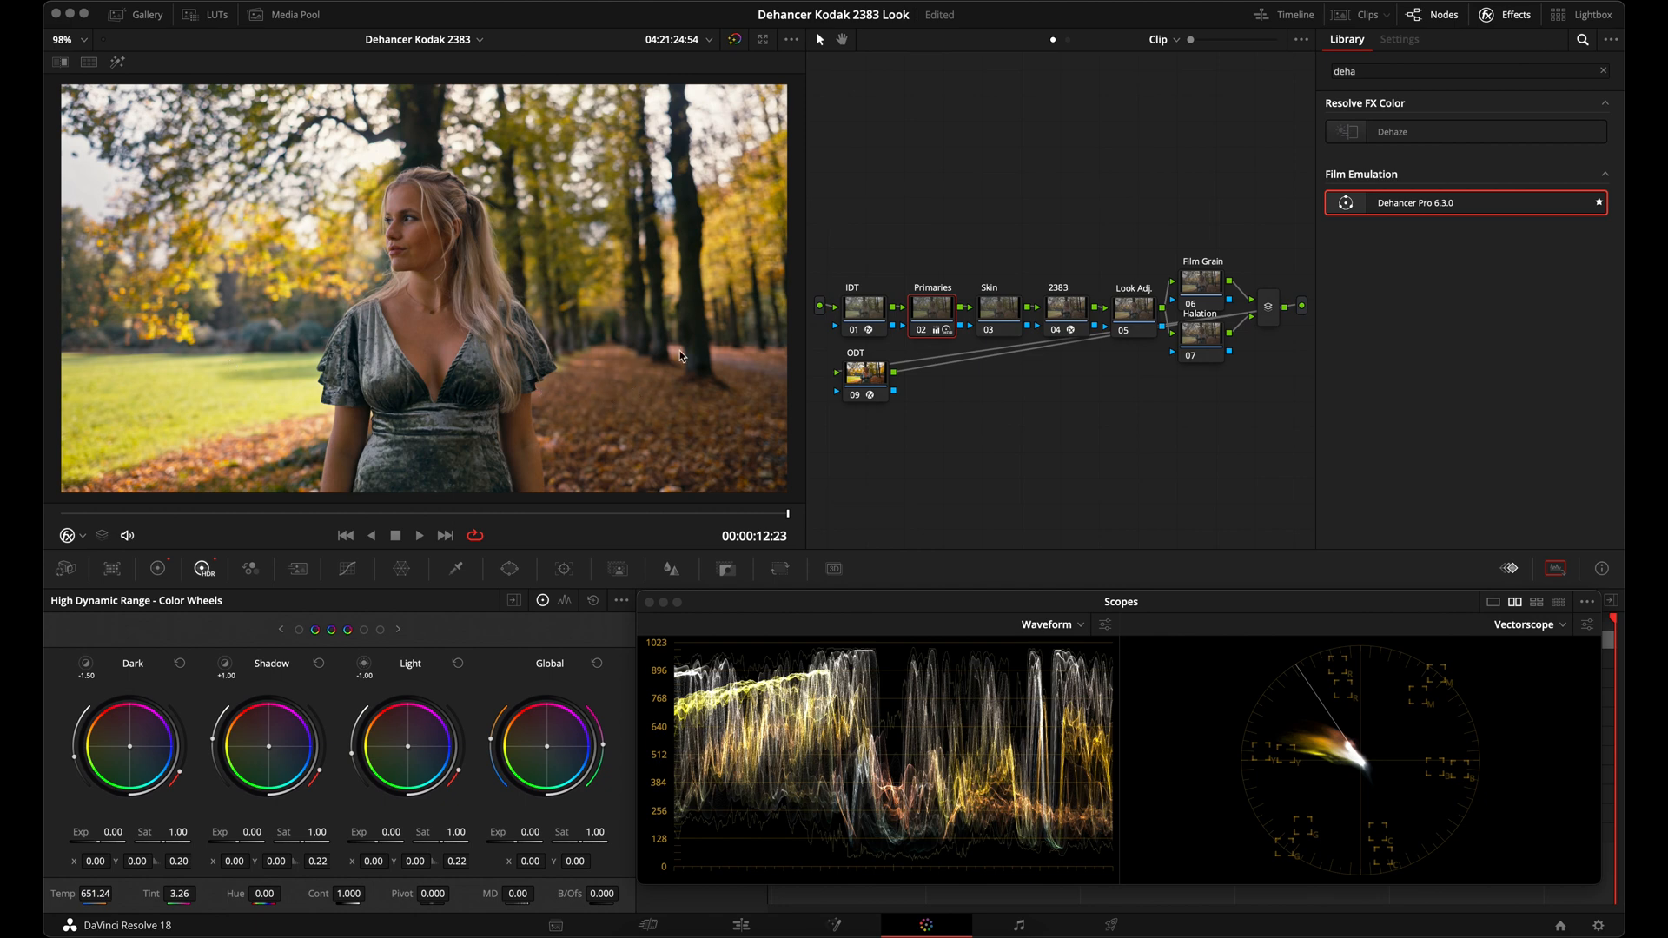
# Adjust the Color Head of the 2383 node's Dehancer Pro effect, setting Yellow-Blue to -3.2 and Magenta-Green to -0.4 and fine-tuning Cyan-Red
pyautogui.click(1071, 315)
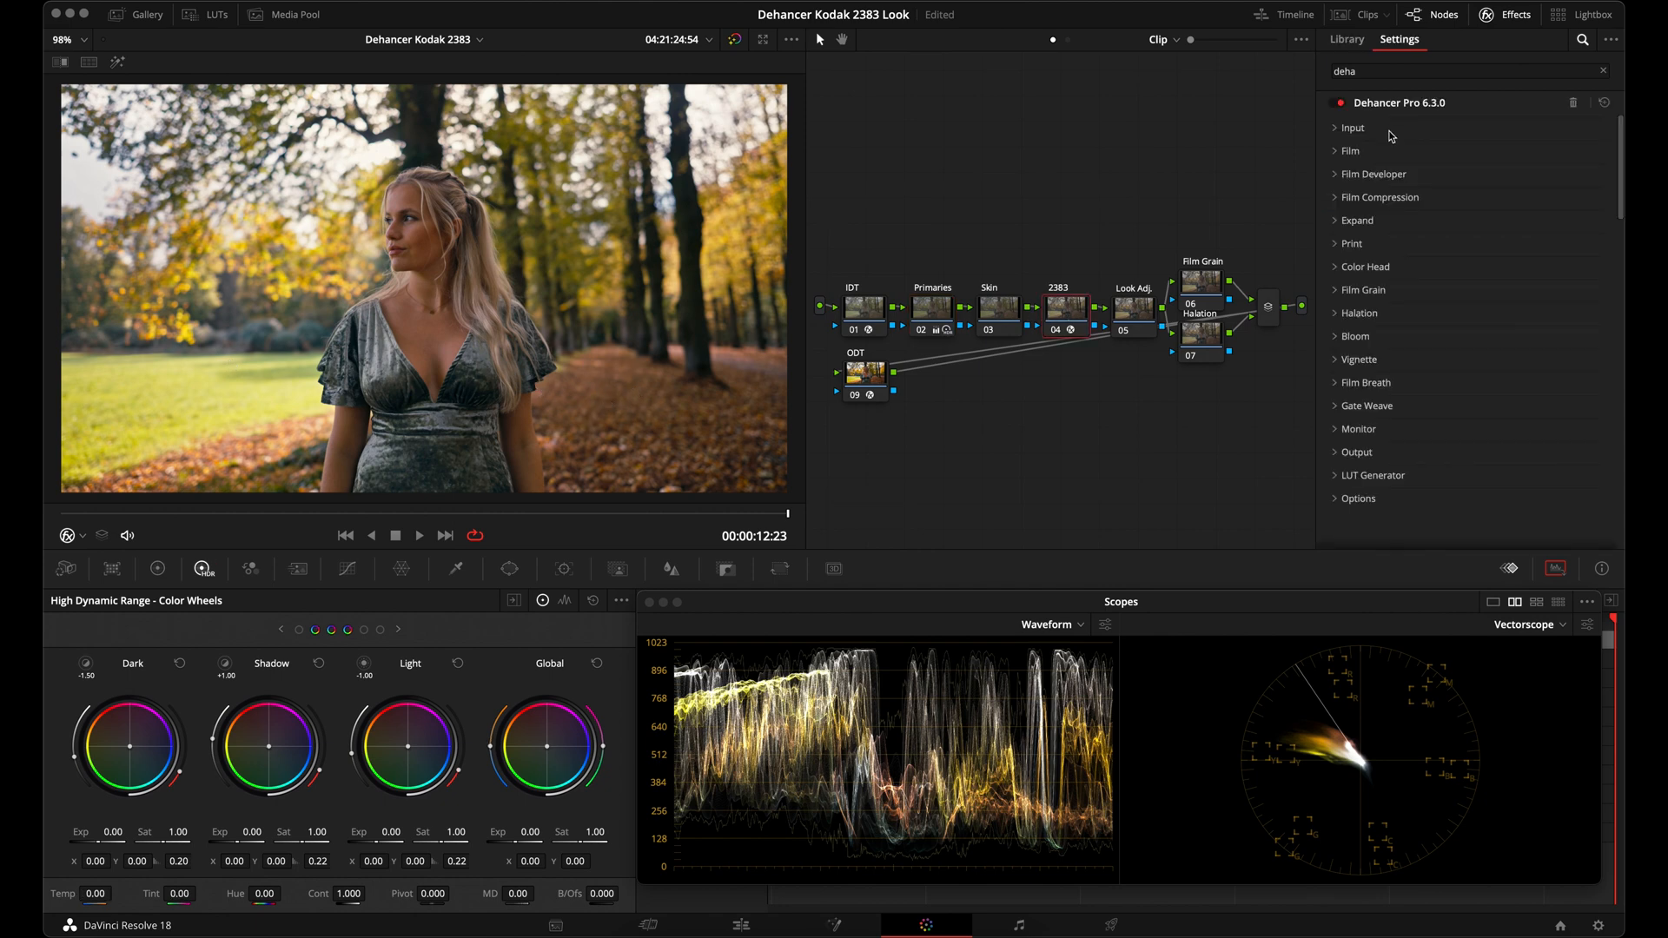
pyautogui.click(1389, 270)
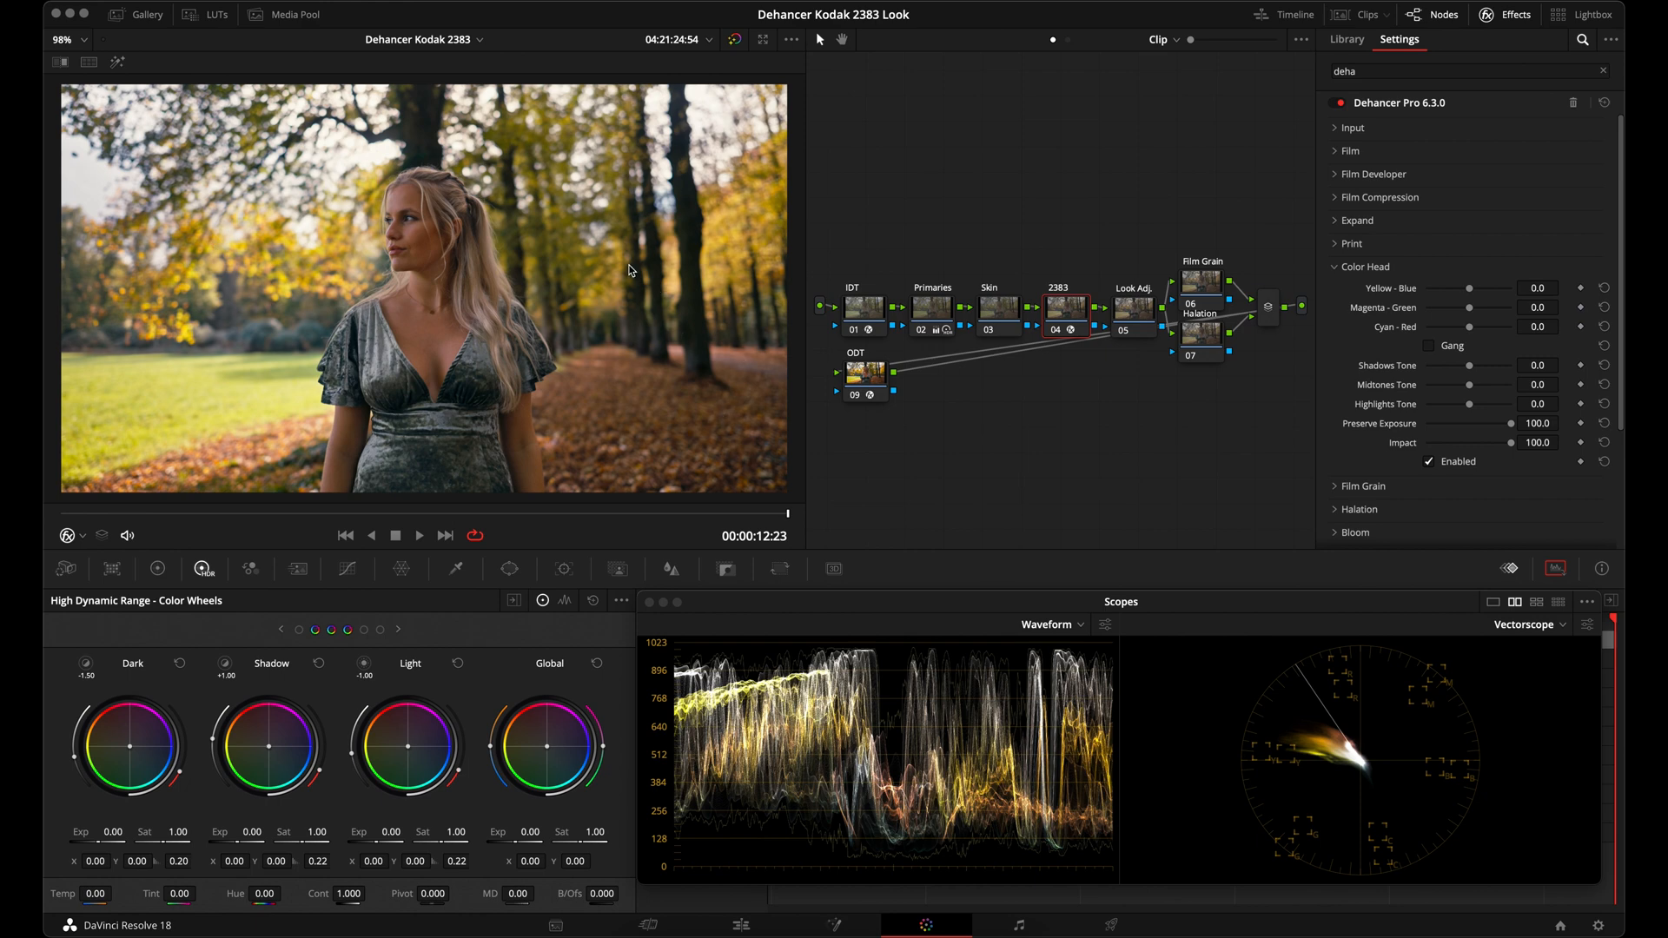
pyautogui.moveTo(1468, 289); pyautogui.dragTo(1466, 291)
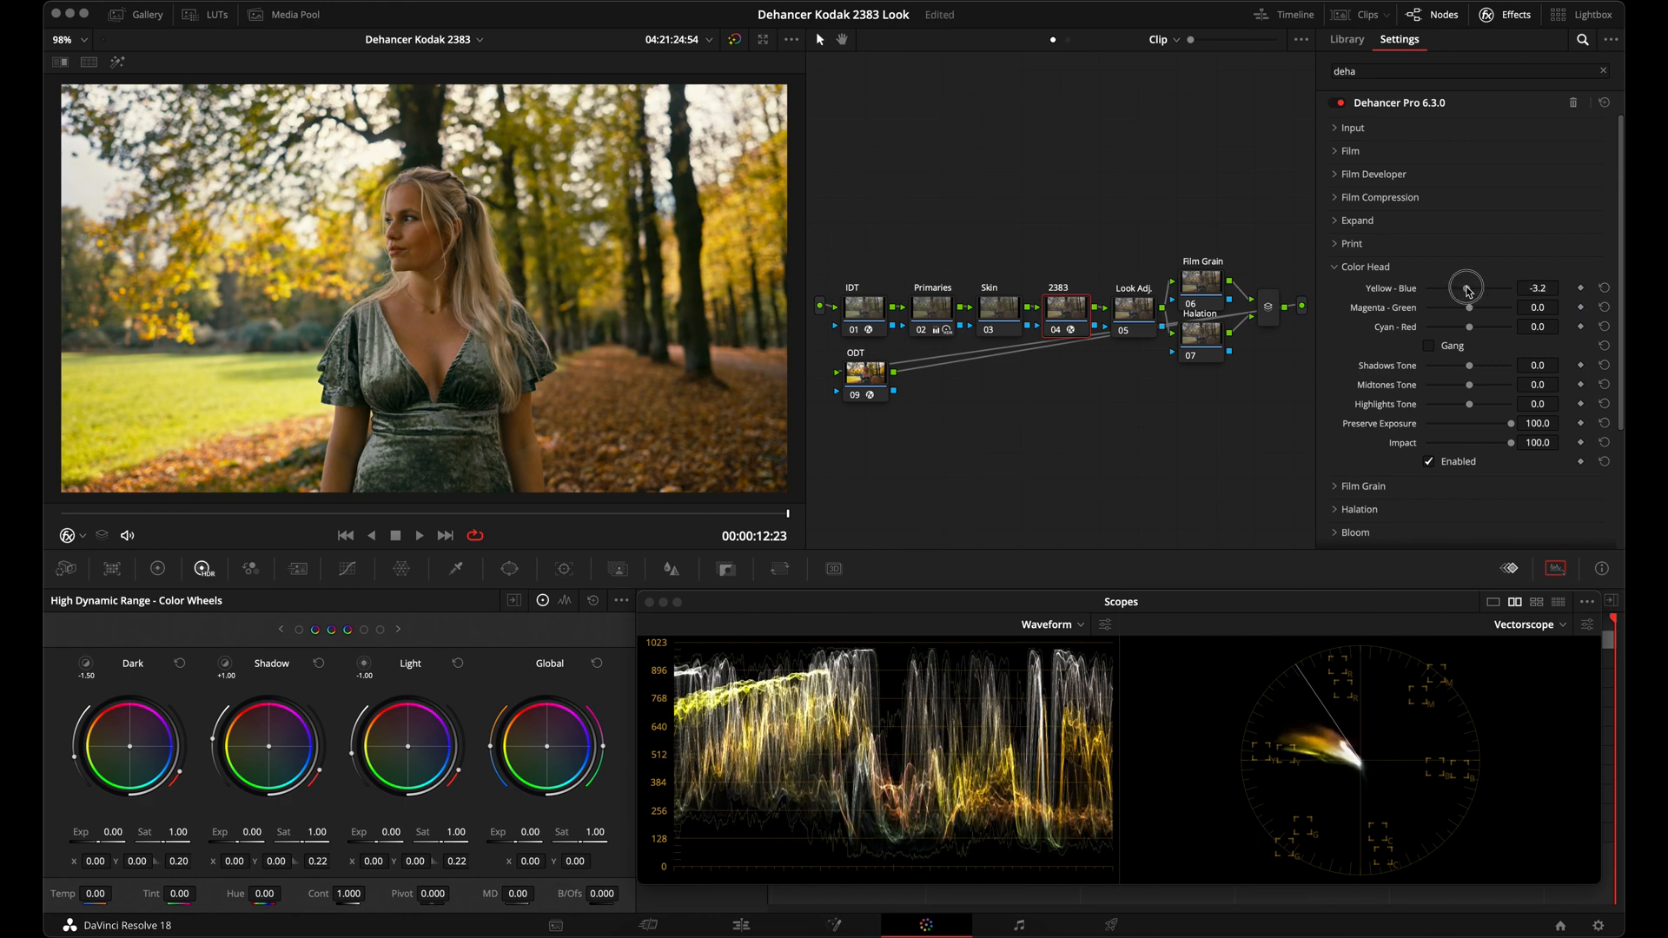
pyautogui.moveTo(1468, 311); pyautogui.dragTo(1468, 309)
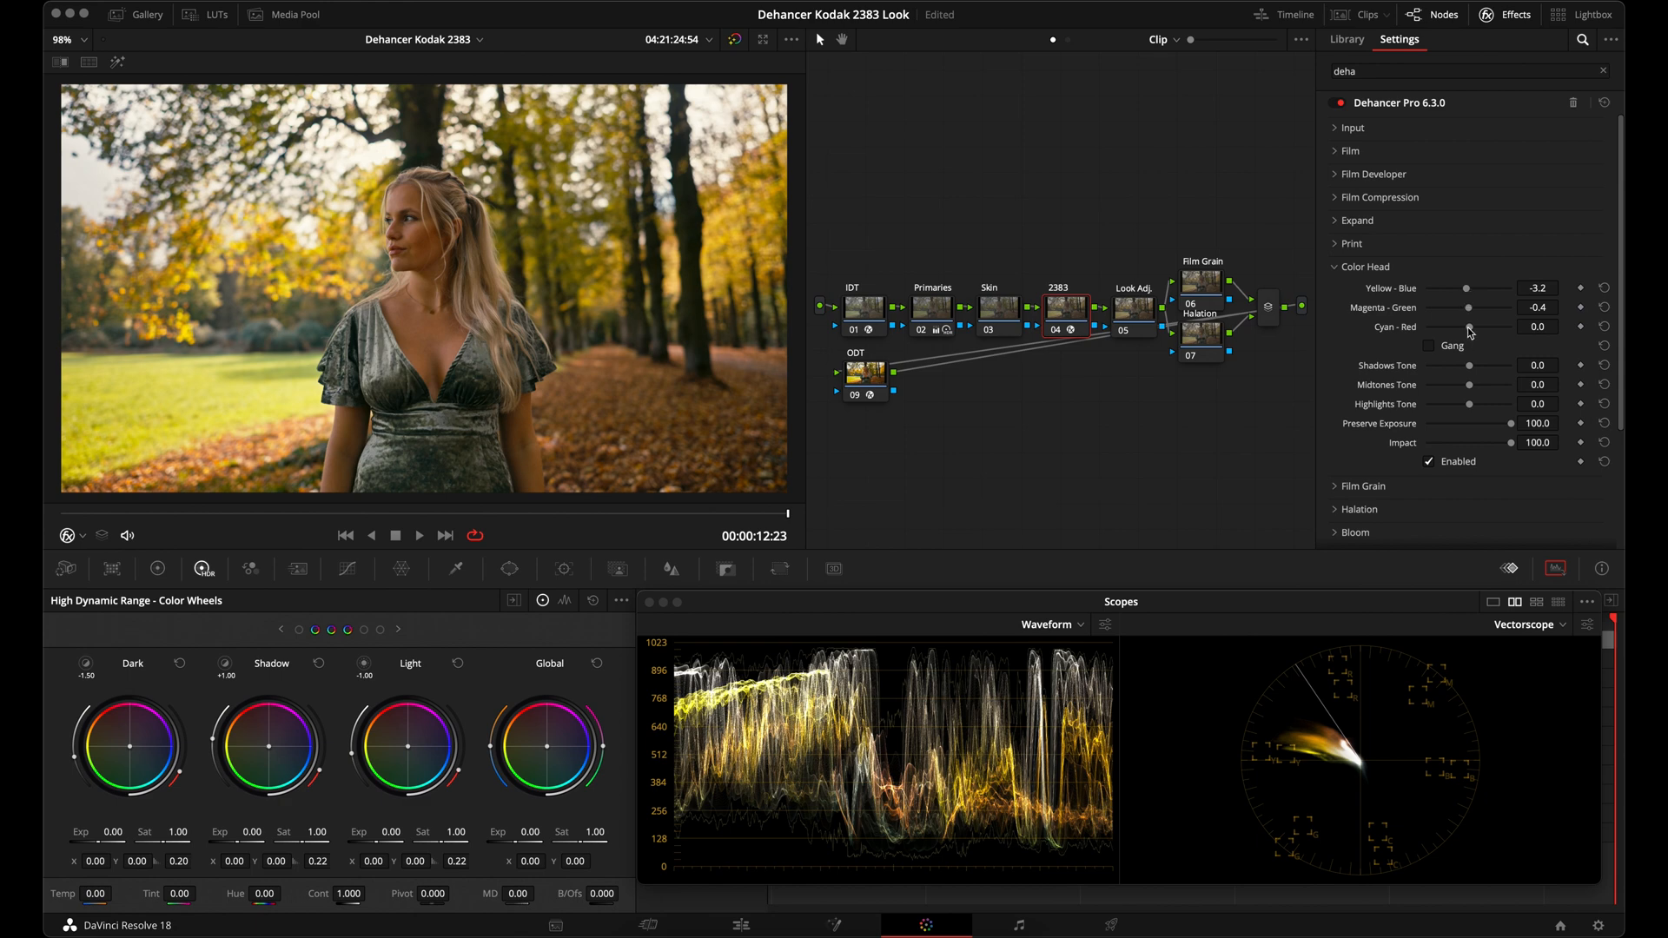
pyautogui.moveTo(1470, 332); pyautogui.dragTo(1470, 329)
# Compare the image with Dehancer's Color Head section off and on, leaving it enabled
pyautogui.click(1430, 463)
pyautogui.click(1431, 463)
pyautogui.click(1431, 463)
pyautogui.click(1431, 463)
pyautogui.click(1430, 463)
pyautogui.click(1431, 463)
pyautogui.click(1368, 267)
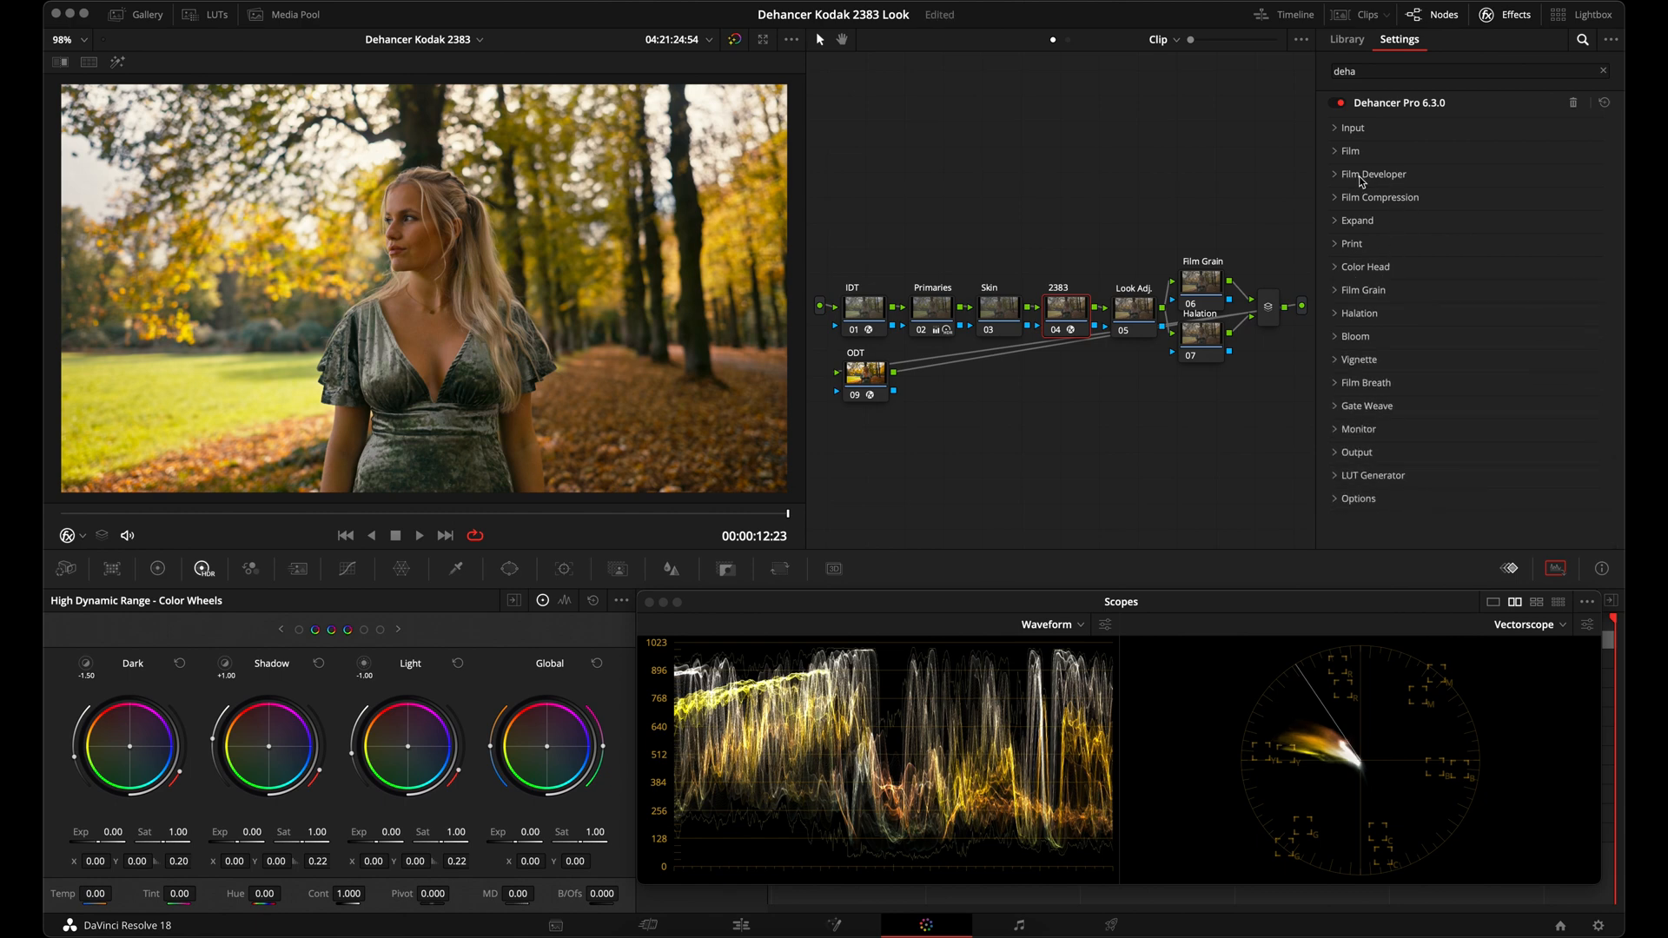
# Set Dehancer's Film Developer color boost to -16.6, compare the image with the 2383 node off and on, and save the project
pyautogui.click(1400, 176)
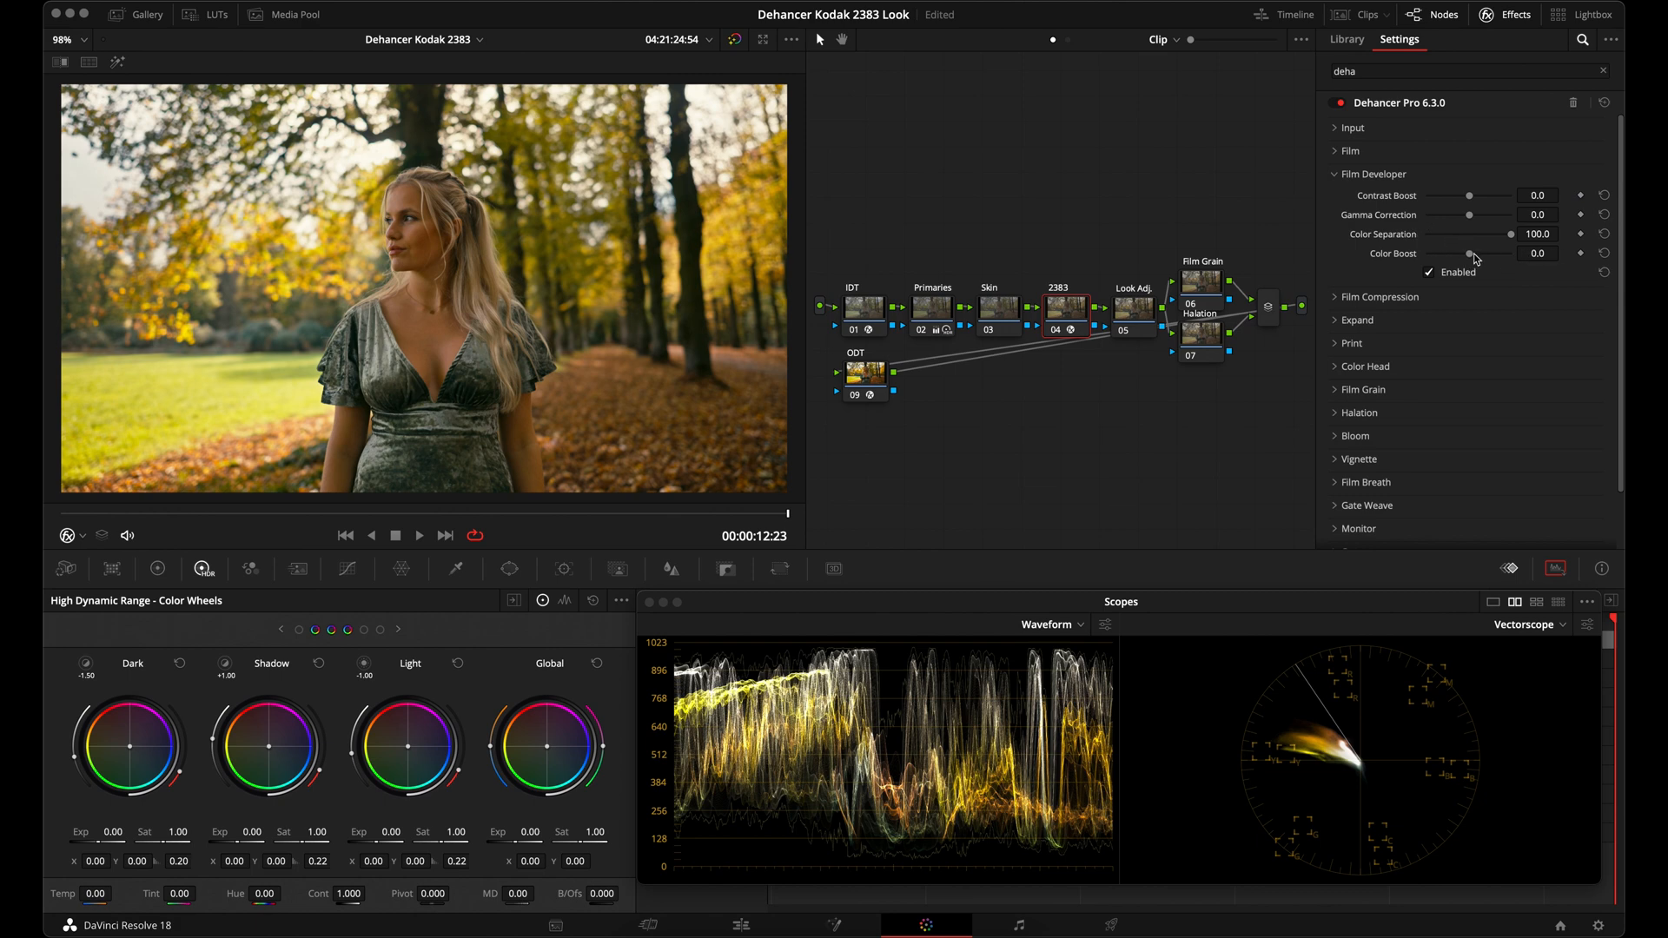
pyautogui.moveTo(1529, 253); pyautogui.dragTo(1404, 246)
pyautogui.press('super+d')
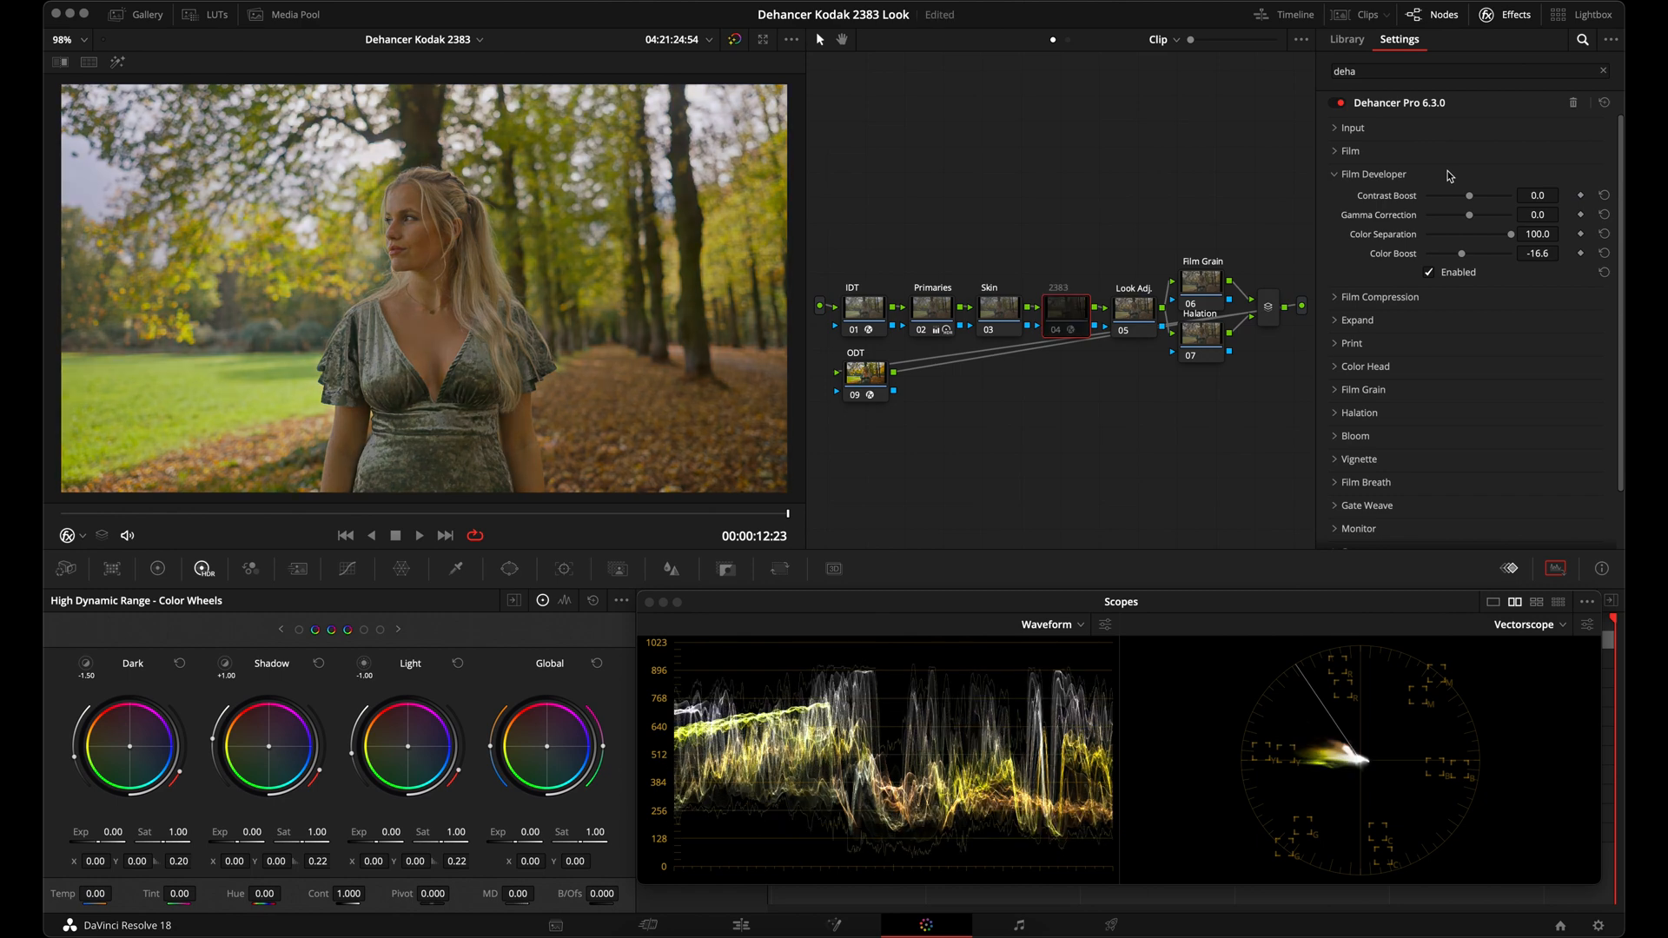
pyautogui.press('super+d')
pyautogui.press('super+d')
pyautogui.press('super+d')
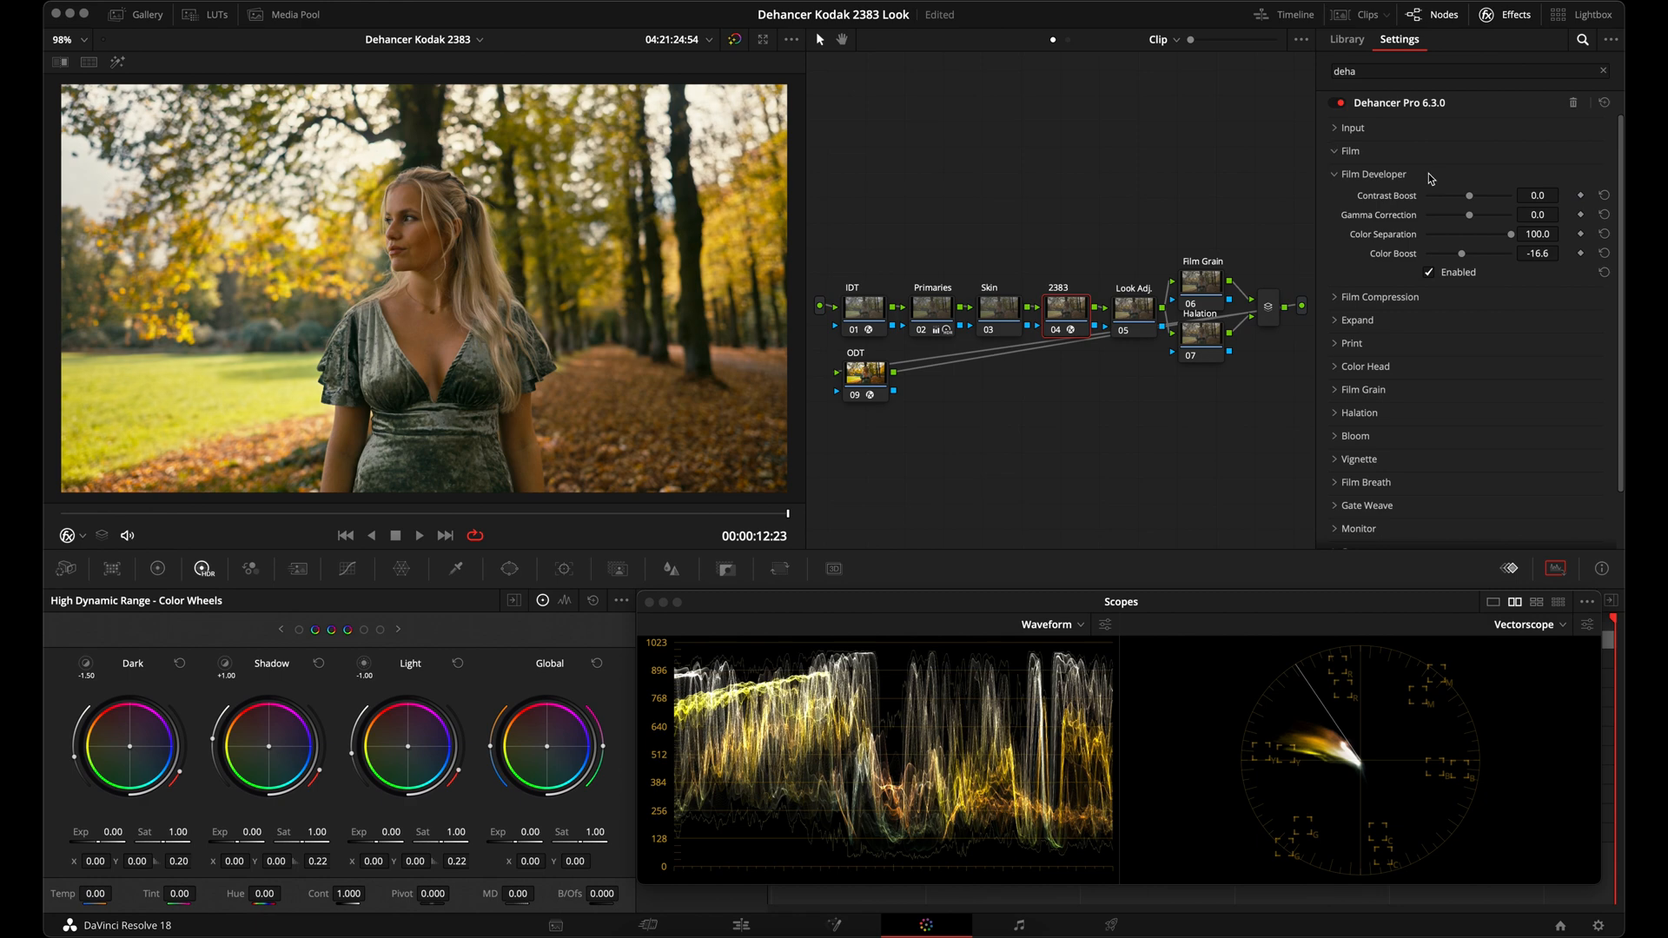
pyautogui.press('super+s')
# Set the HDR specular zone's saturation to 0 on the Look Adj. node and compare the bright sky highlights with the node off and on
pyautogui.click(1134, 309)
pyautogui.click(398, 629)
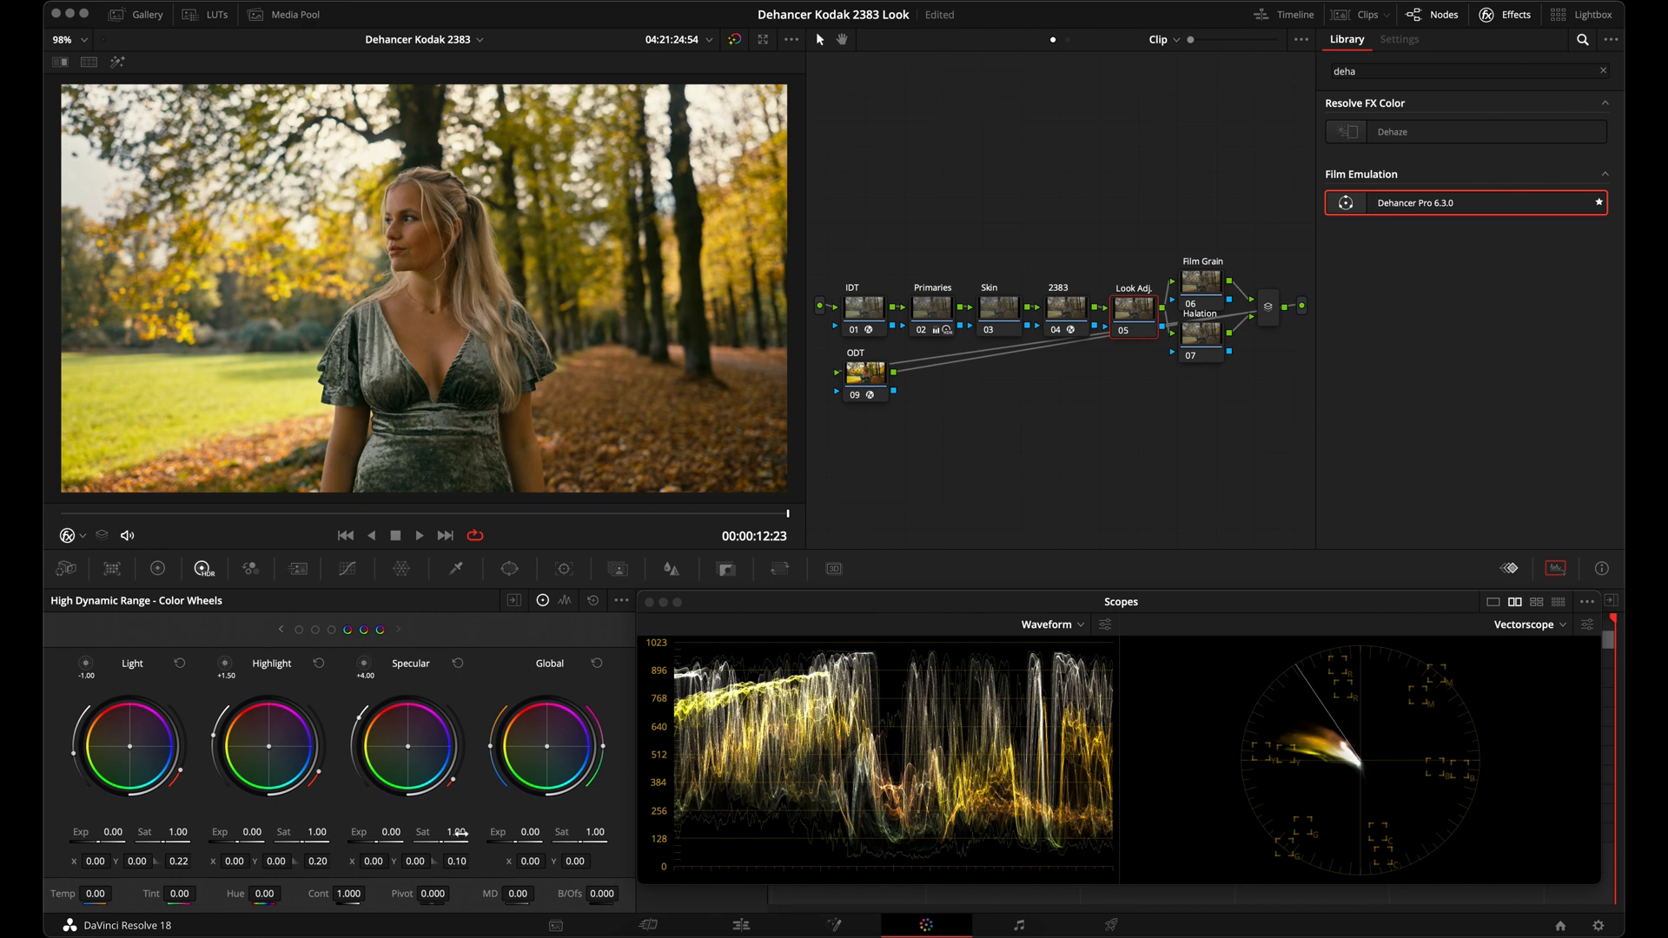
pyautogui.click(458, 831)
pyautogui.write('0')
pyautogui.press('Return')
pyautogui.scroll(10, 540, 409)
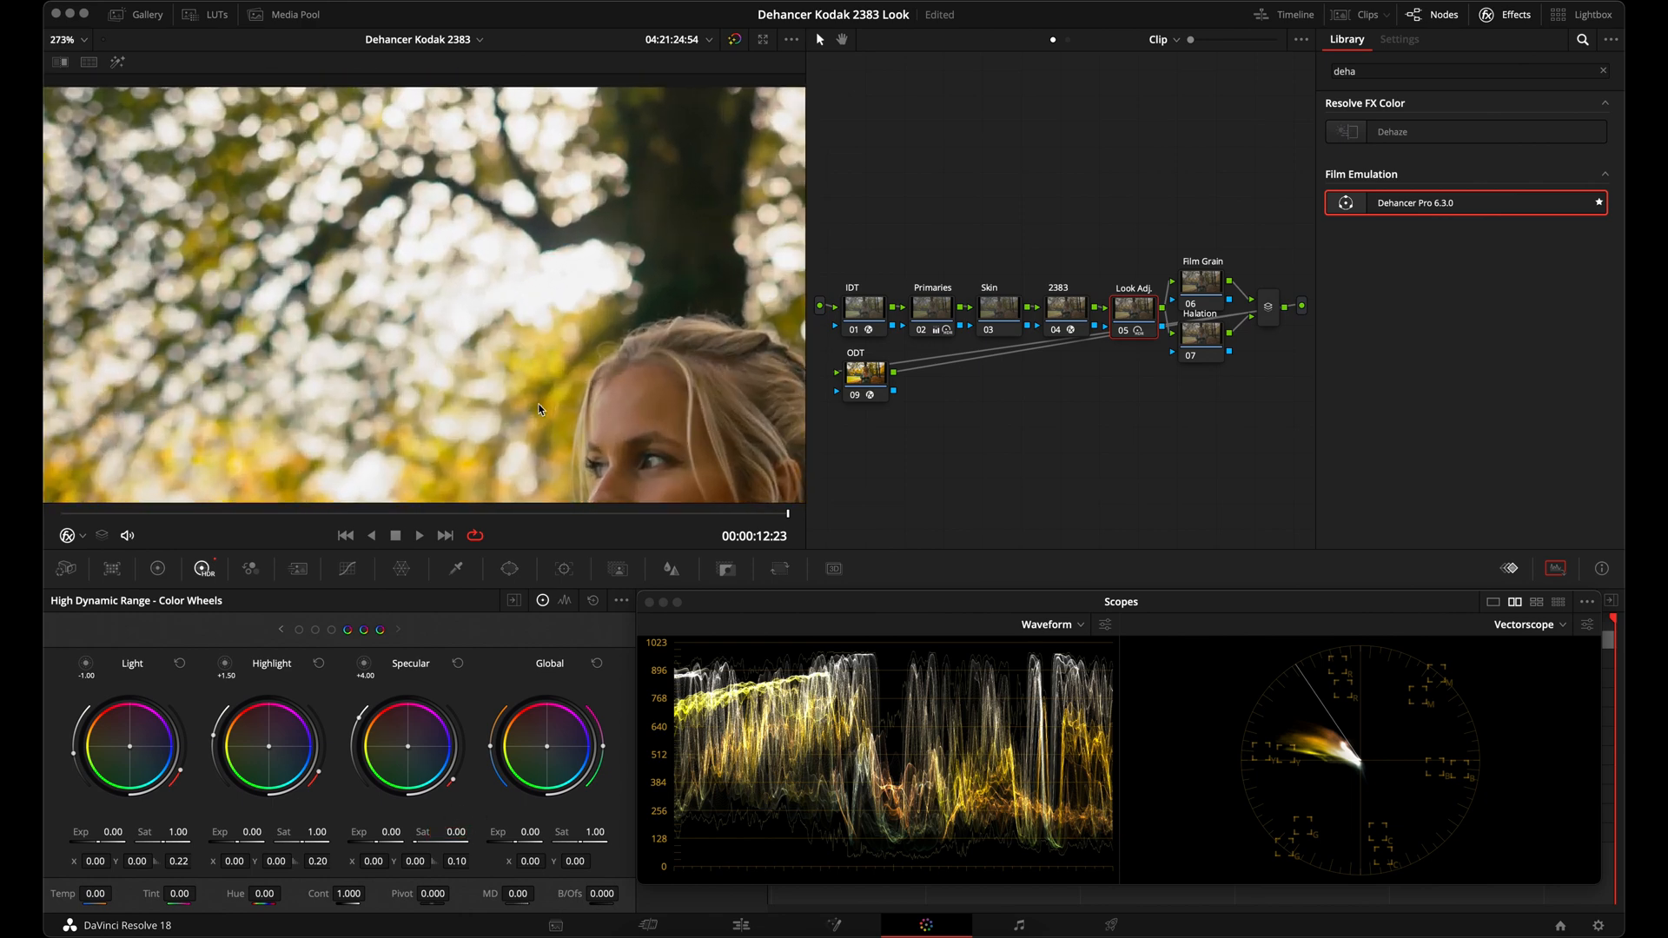
pyautogui.scroll(3, 540, 409)
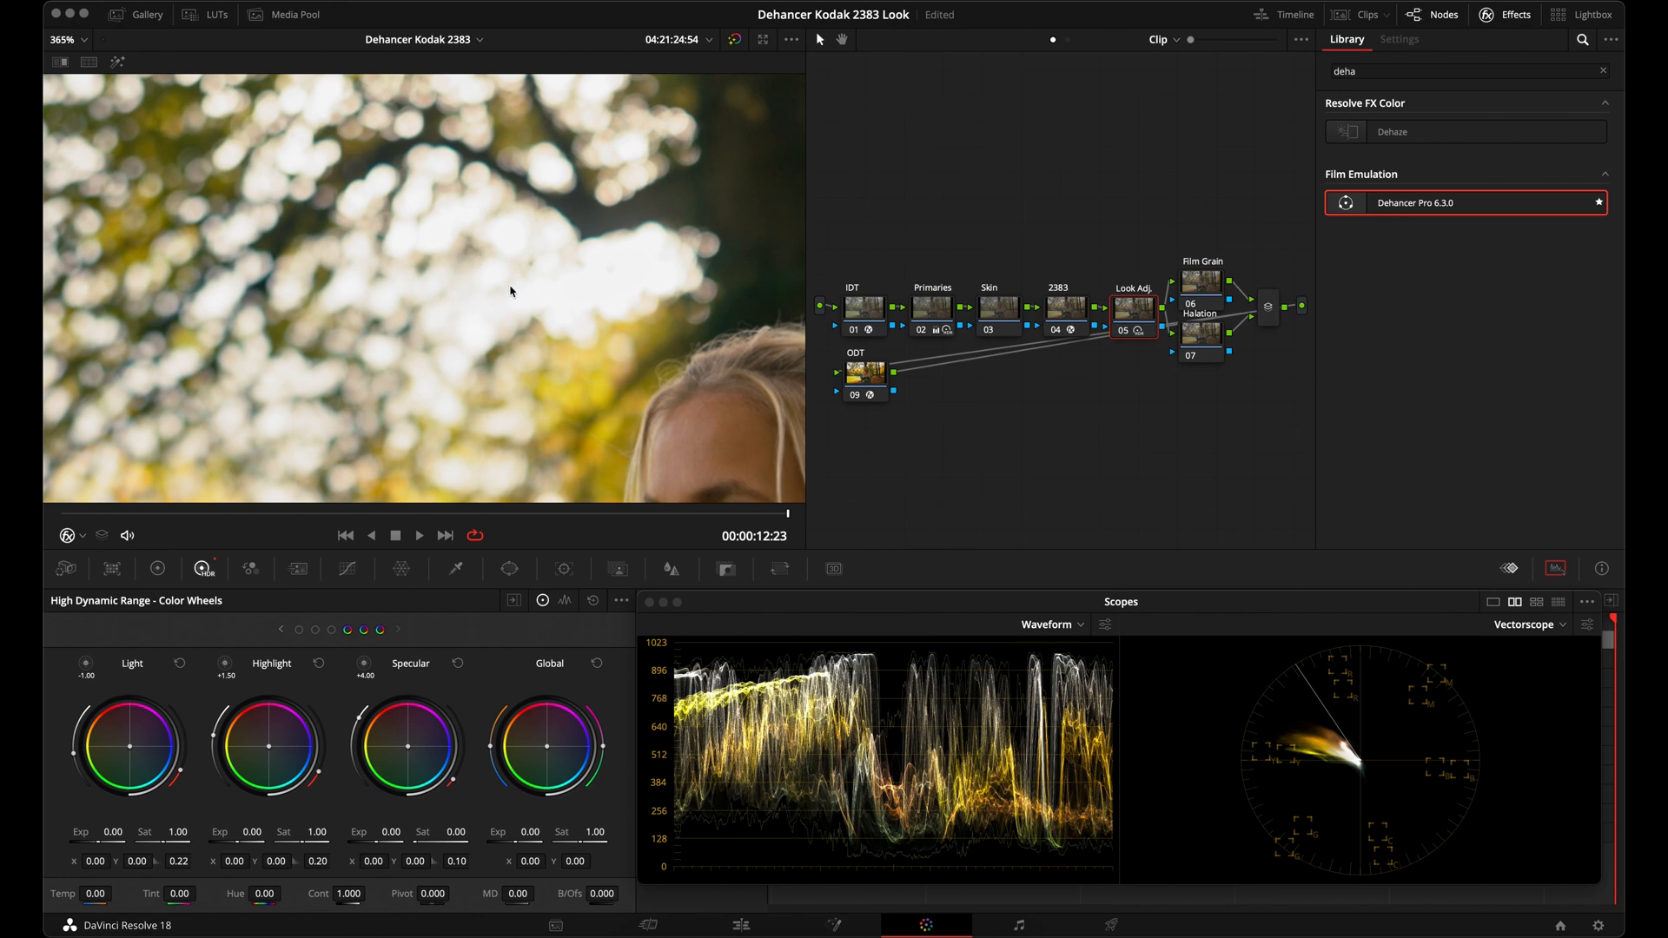
pyautogui.press('super+d')
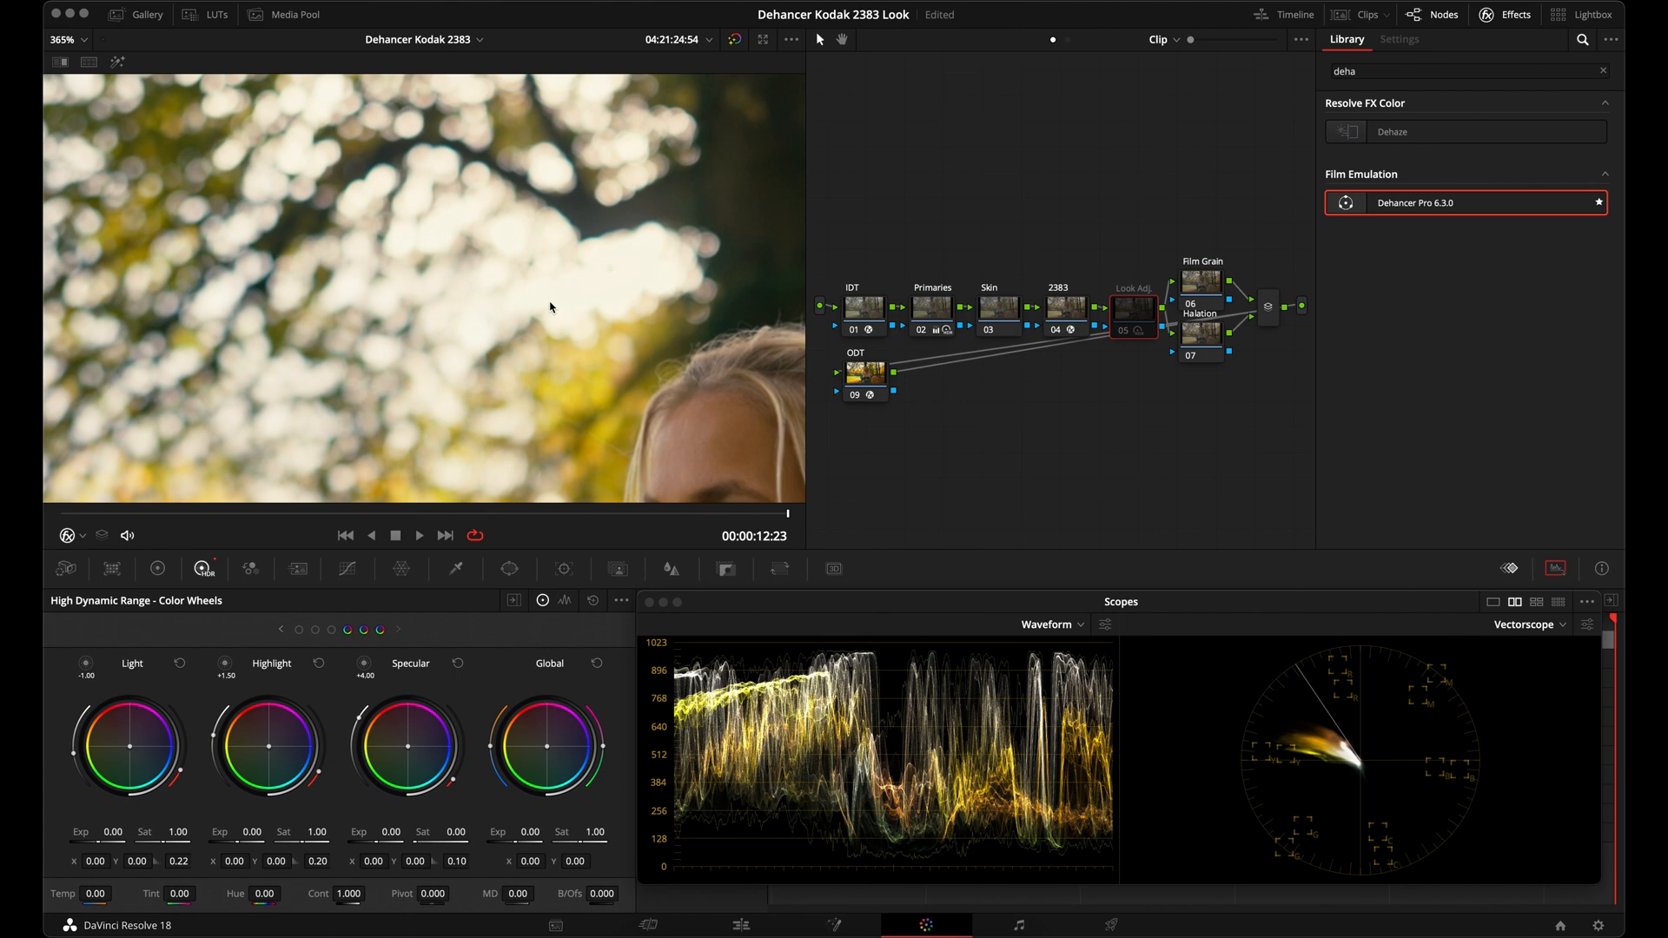
pyautogui.press('super+d')
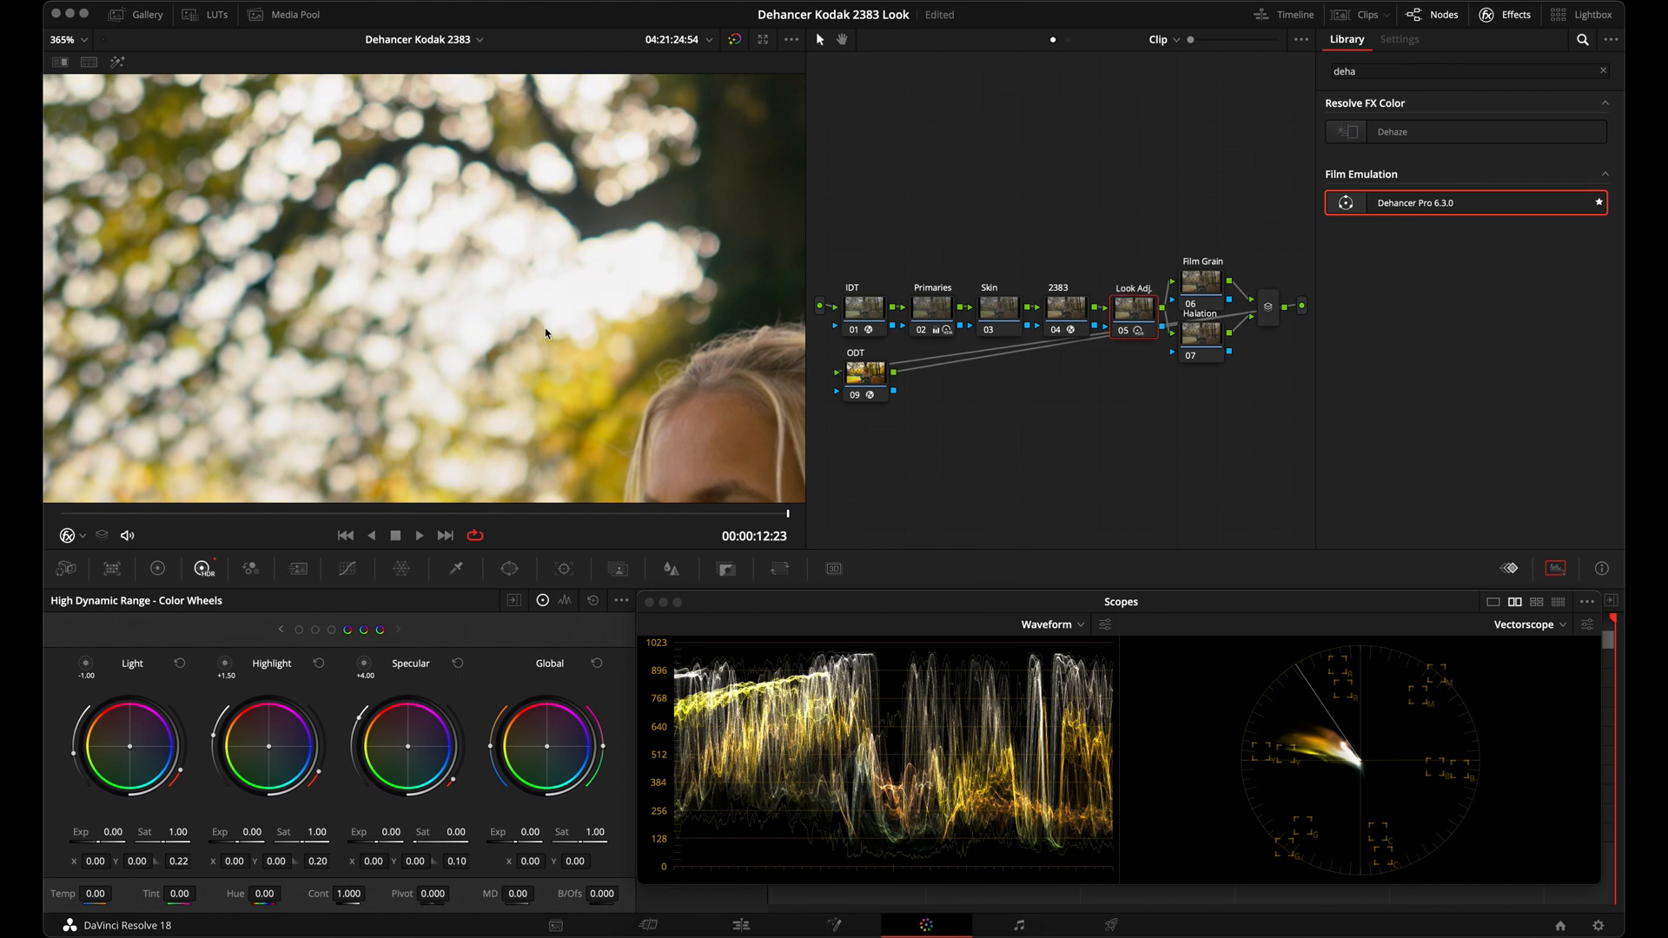
pyautogui.hotkey('shift', 'z')
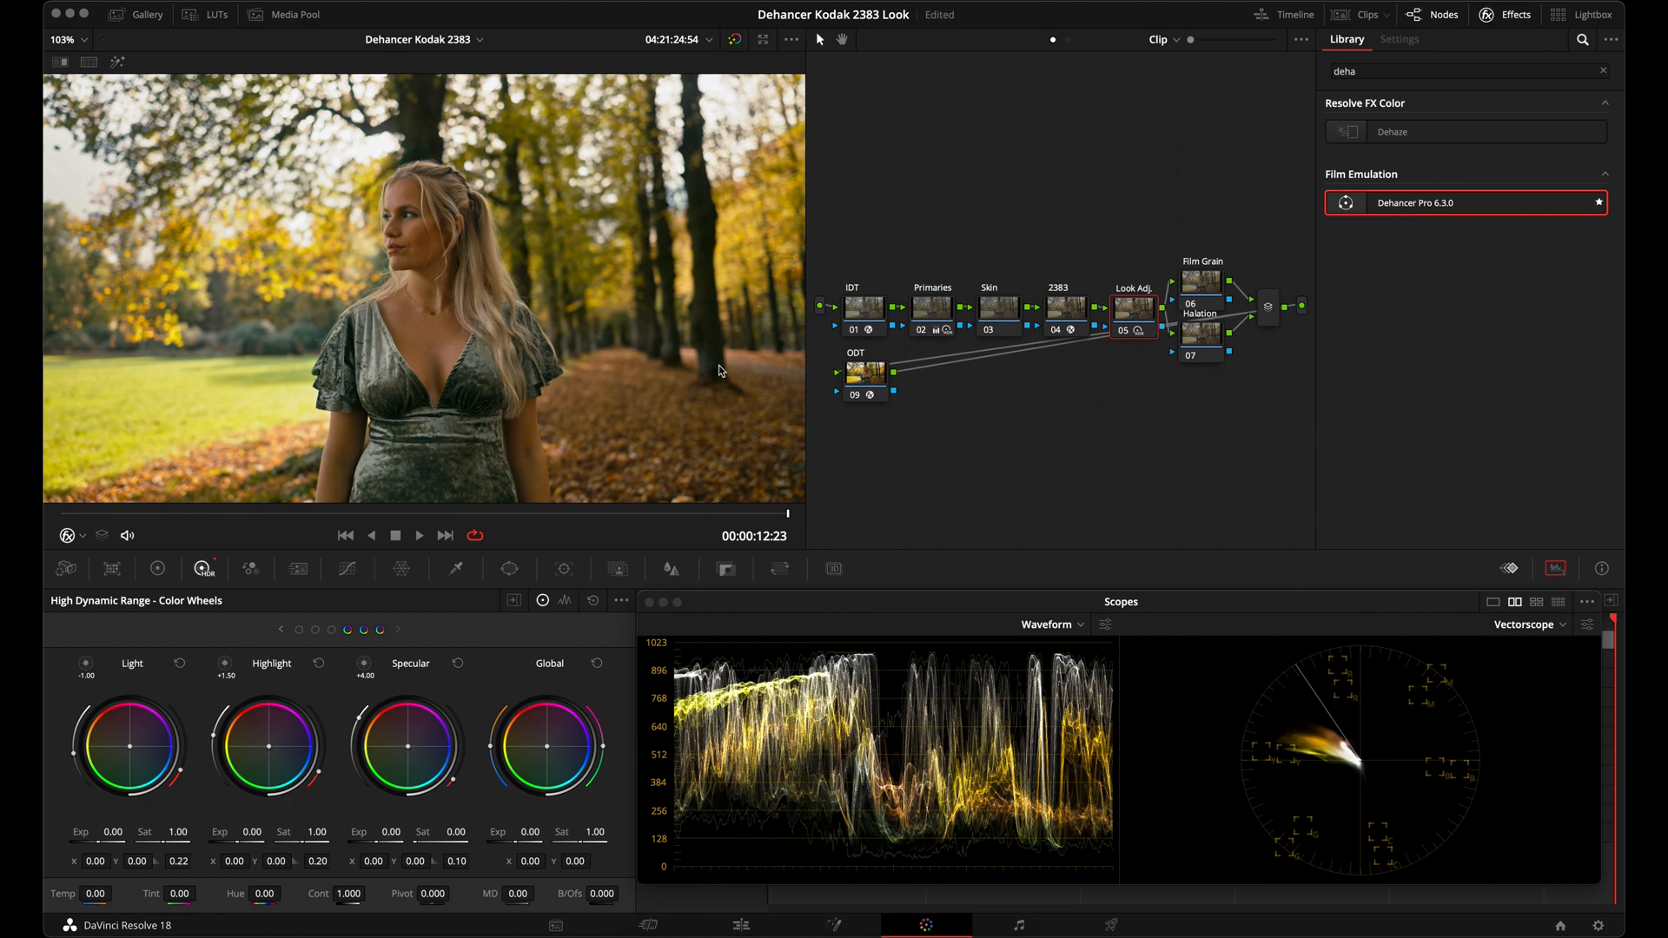
# Set the Look Adj. node's HDR black zone saturation to 0, compare the dark tree trunks with the node off and on, and save
pyautogui.scroll(8, 718, 365)
pyautogui.scroll(5, 638, 428)
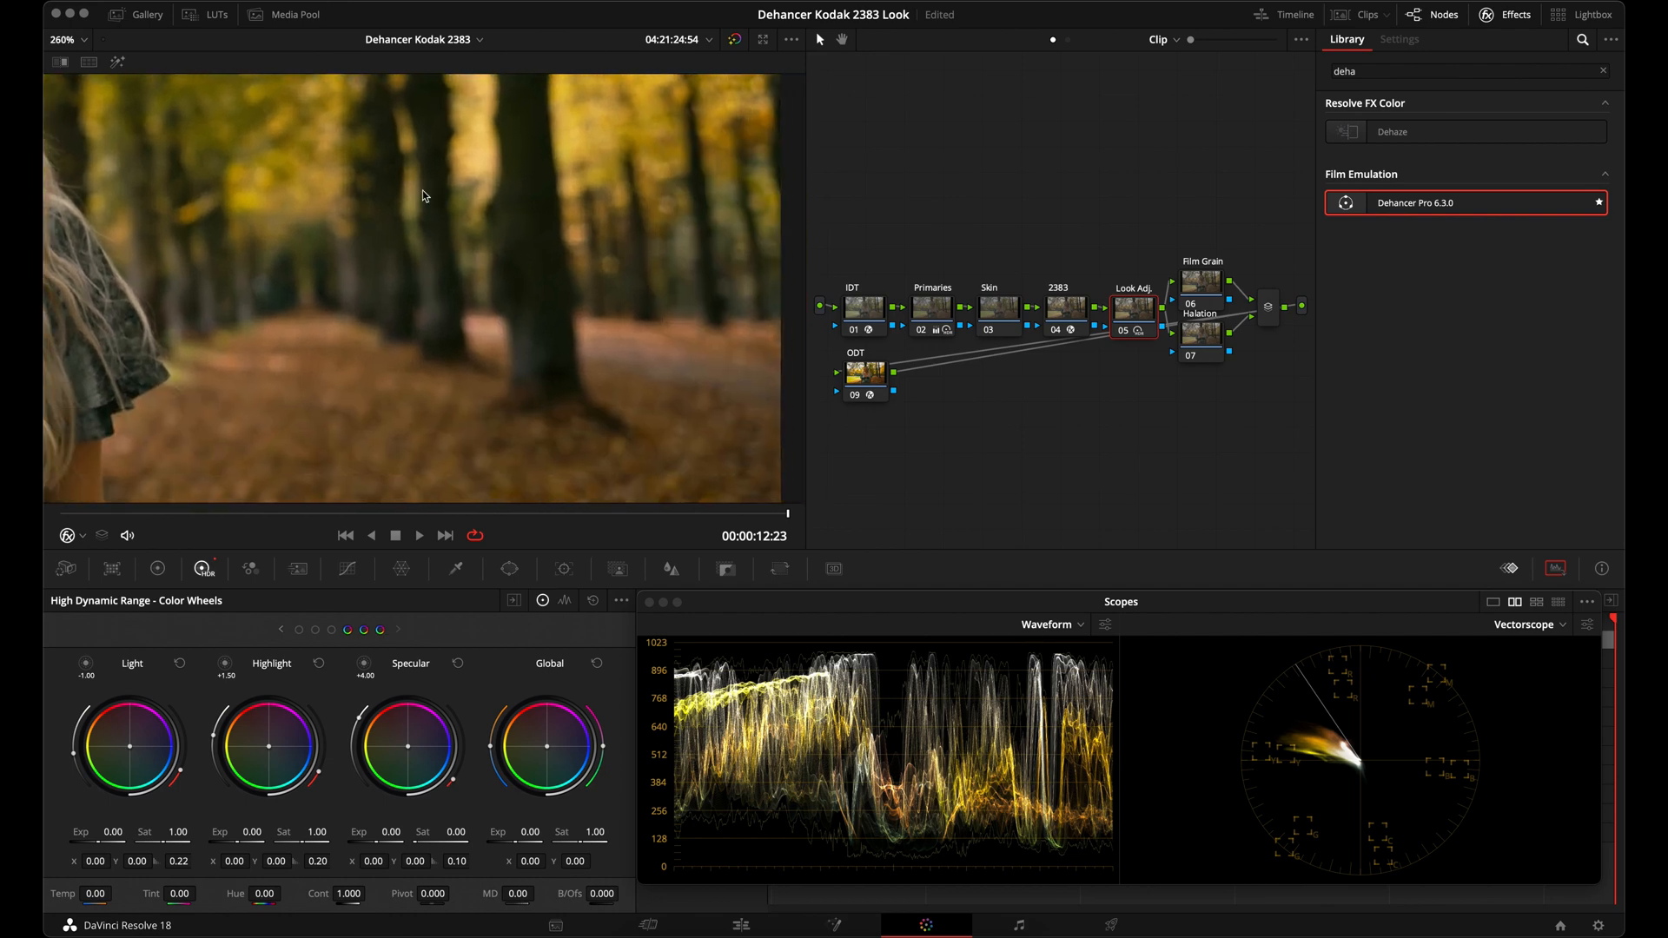
pyautogui.click(300, 629)
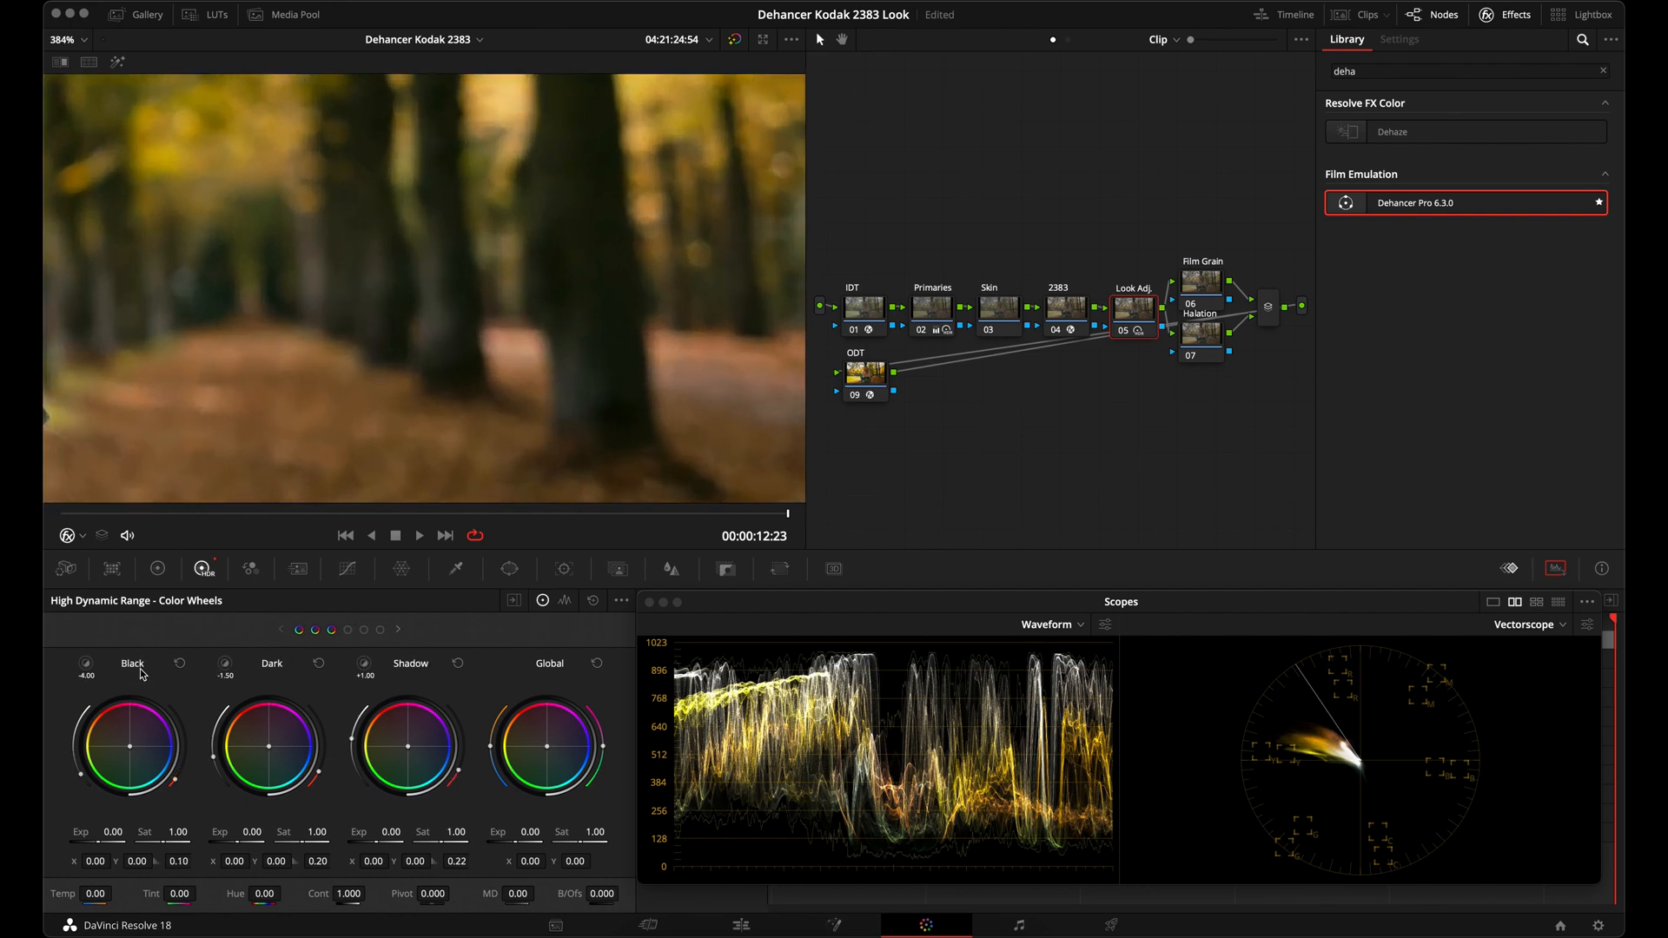
pyautogui.click(166, 832)
pyautogui.write('0')
pyautogui.press('Return')
pyautogui.press('super+d')
pyautogui.press('super+d')
pyautogui.press('super+d')
pyautogui.press('super+d')
pyautogui.press('super+d')
pyautogui.press('super+d')
pyautogui.press('super+s')
# Raise the black zone's max range to -3.43 in the Look Adj. node's HDR zones graph
pyautogui.click(565, 602)
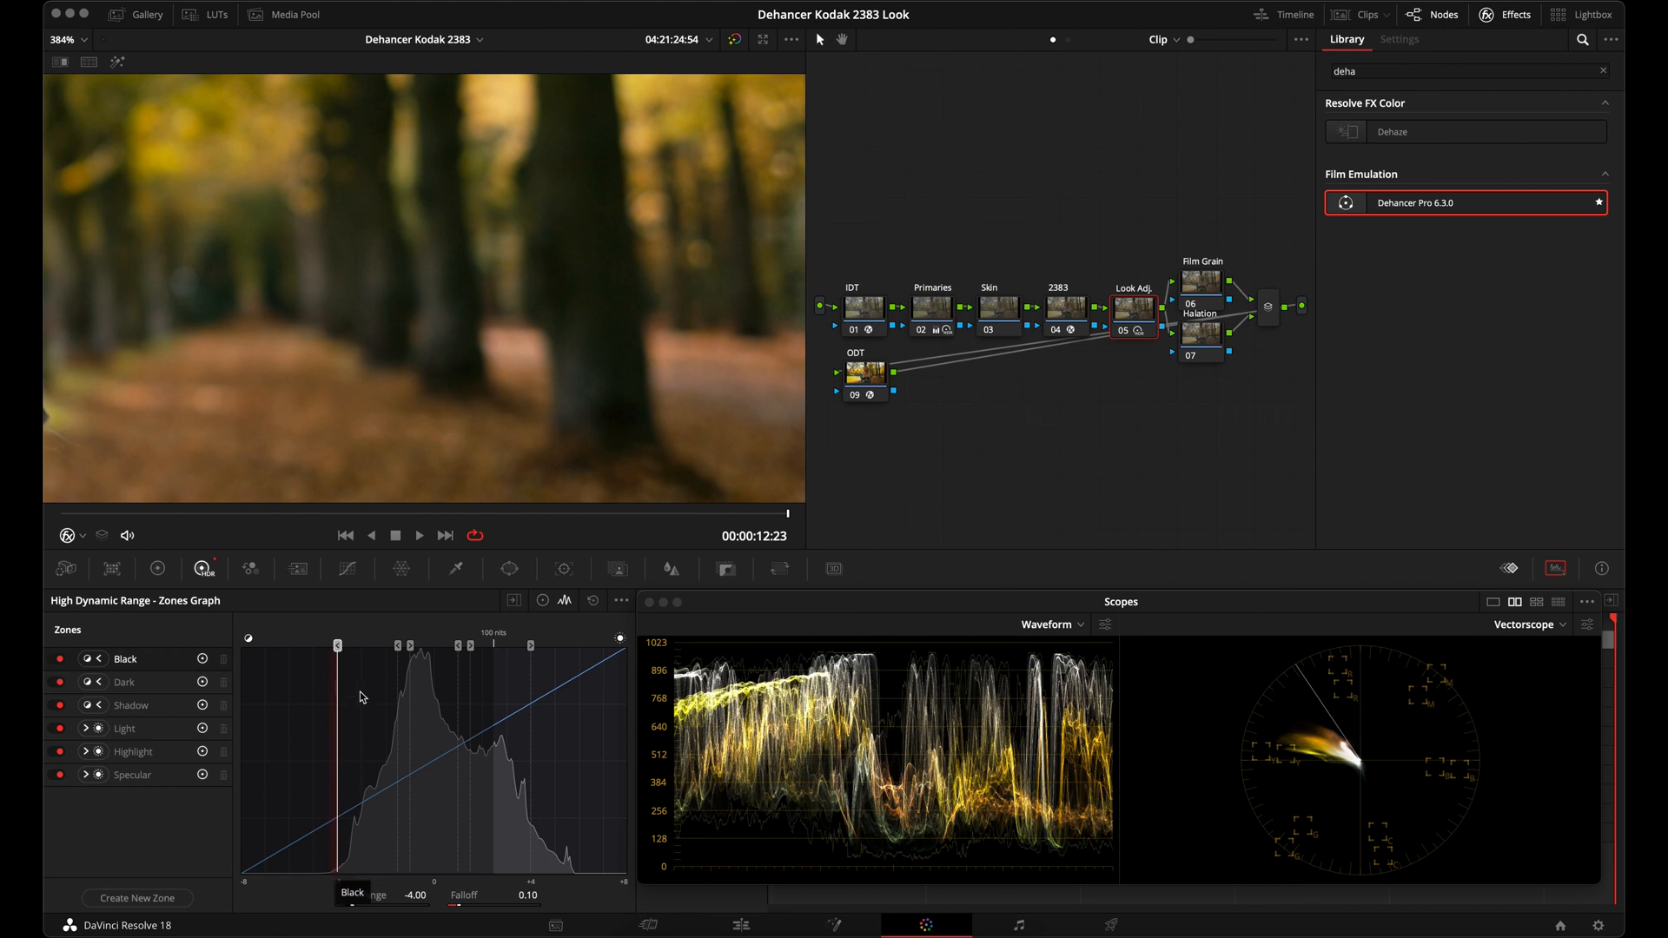
pyautogui.click(337, 646)
pyautogui.moveTo(337, 645); pyautogui.dragTo(350, 653)
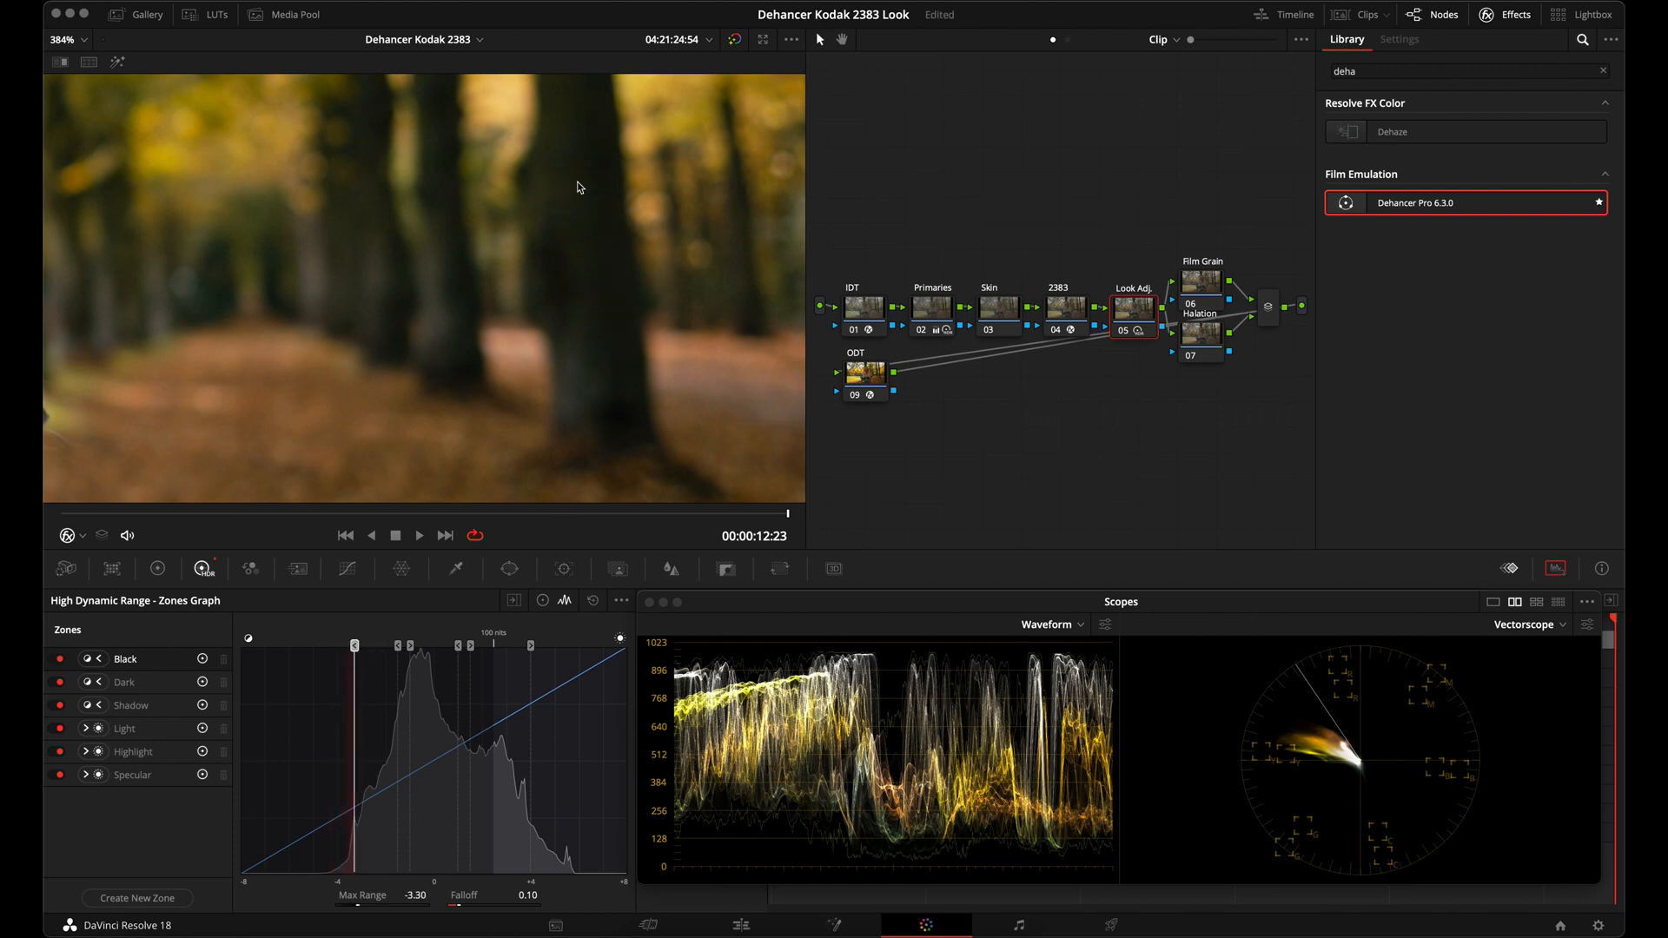
pyautogui.click(353, 646)
pyautogui.moveTo(353, 646); pyautogui.dragTo(351, 646)
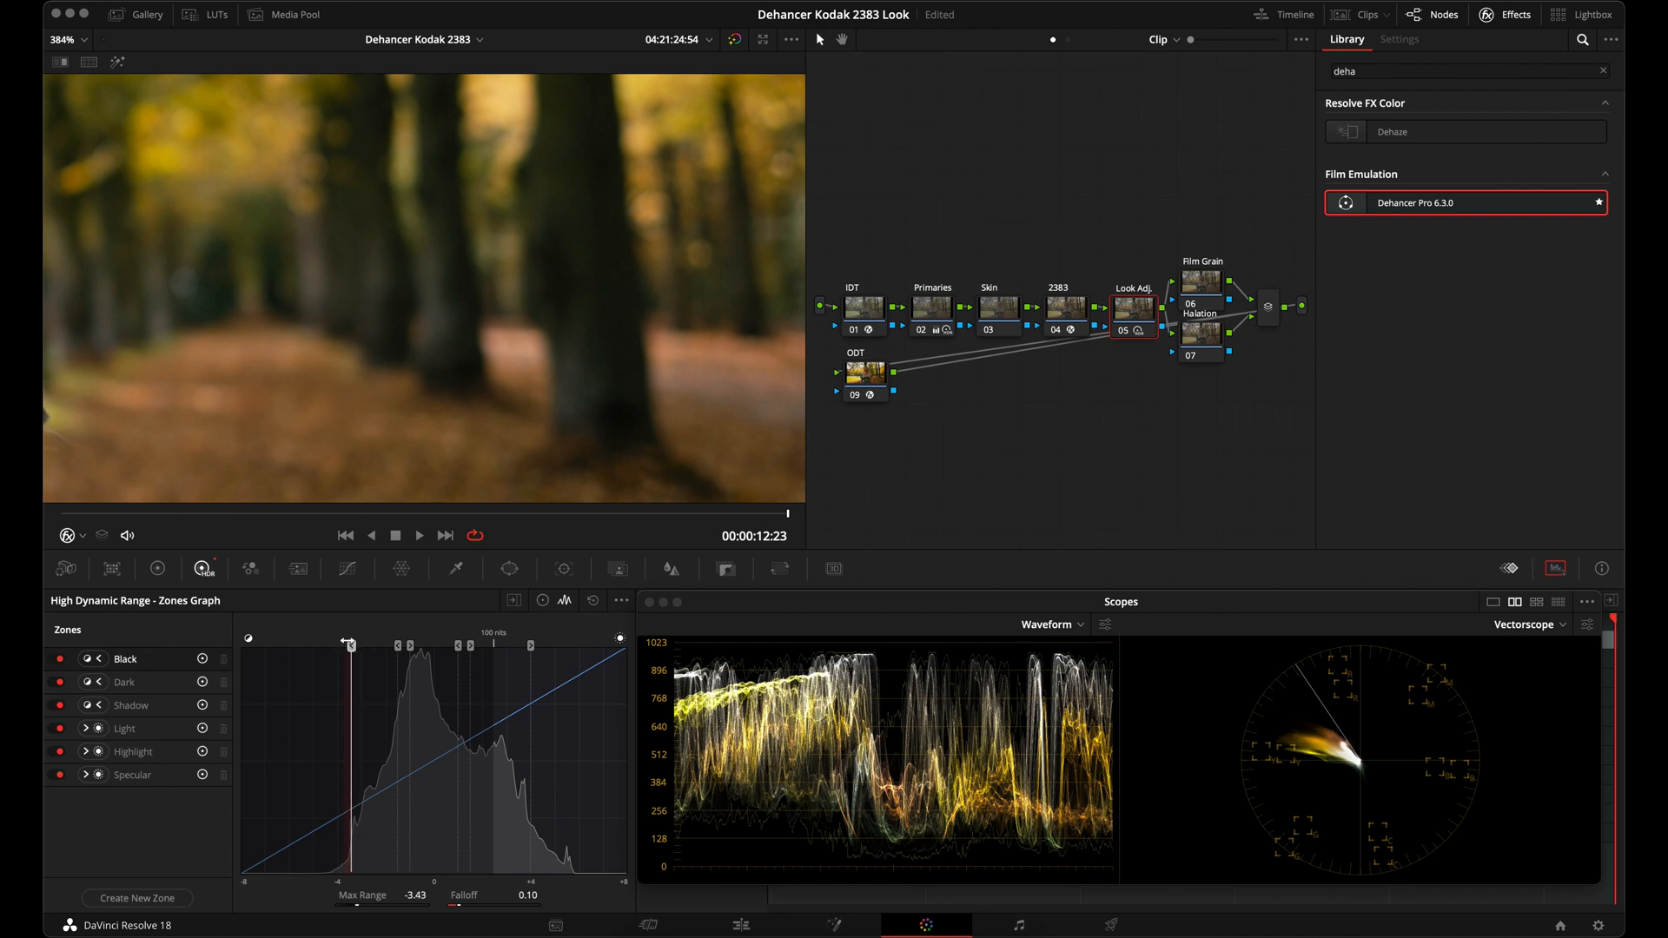
pyautogui.scroll(-2, 571, 382)
pyautogui.scroll(-5, 571, 382)
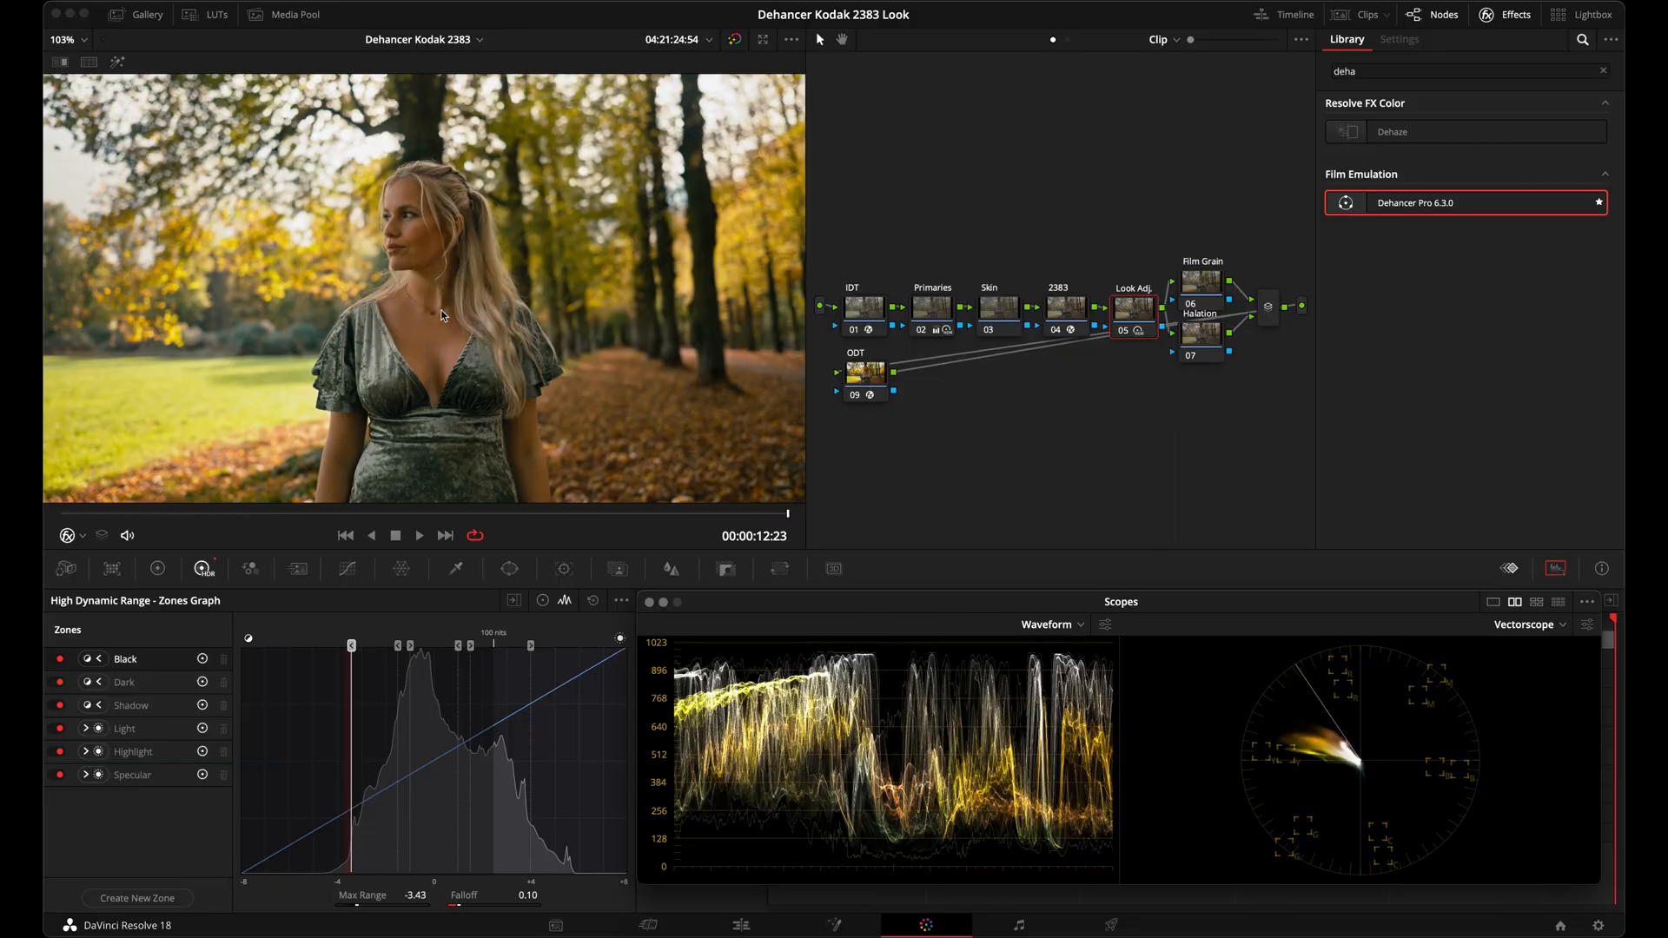
# Add a Hue Vs Hue curve point on the Skin node near input hue 285.22 with a hue rotation of about 12.08
pyautogui.click(1000, 311)
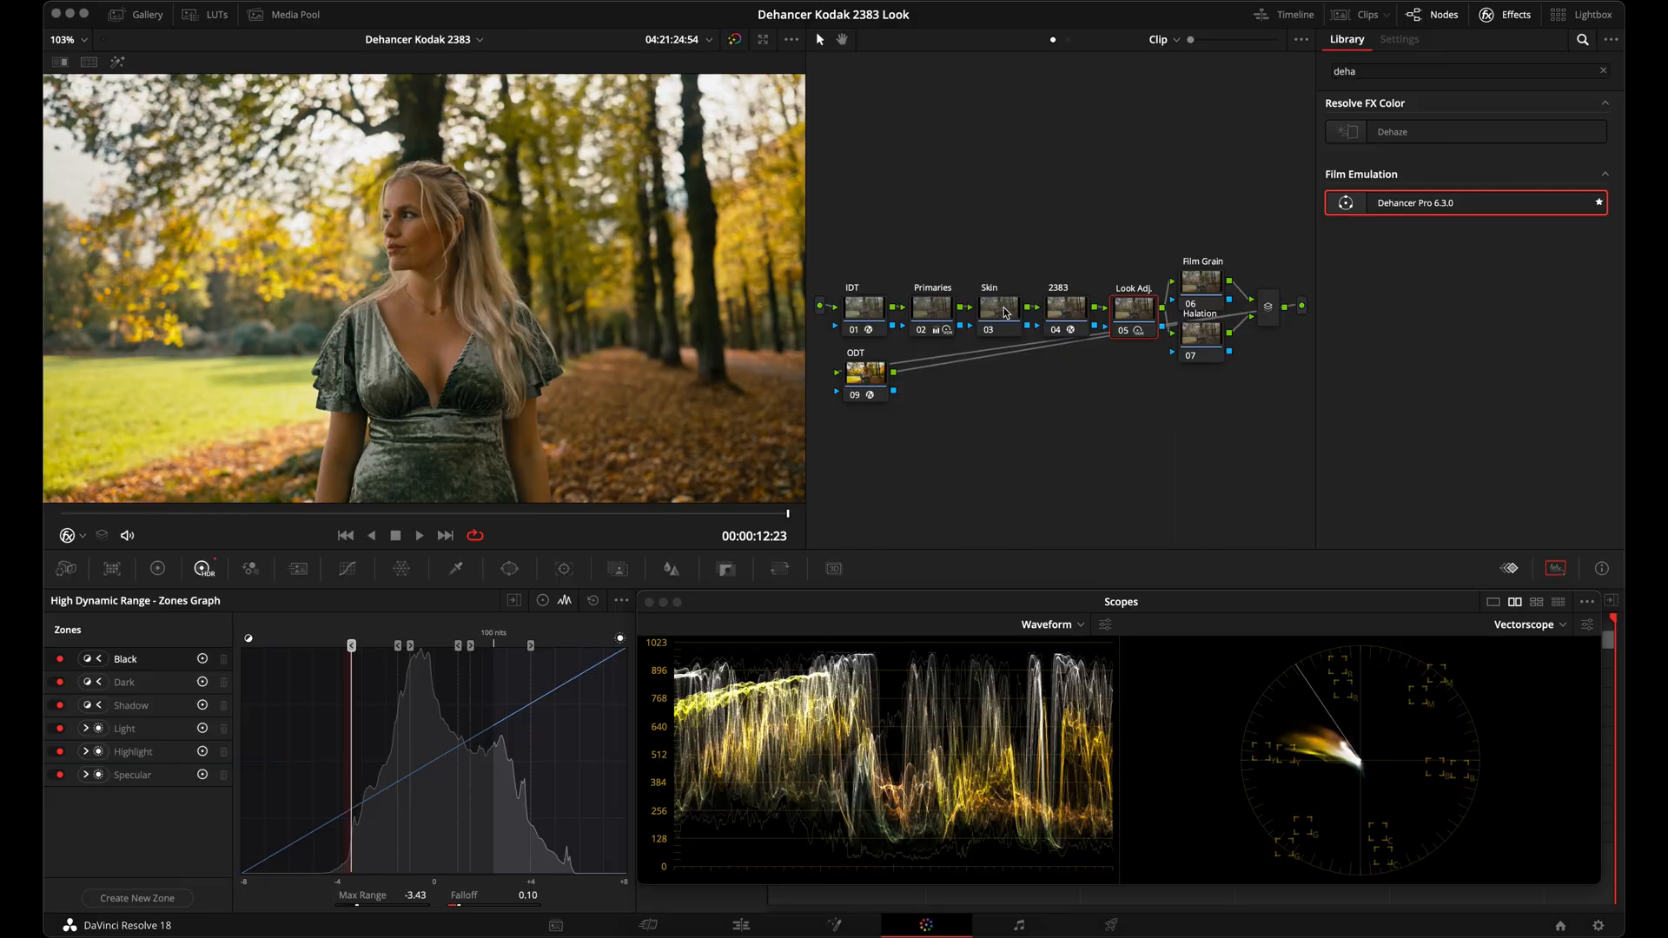
pyautogui.click(354, 573)
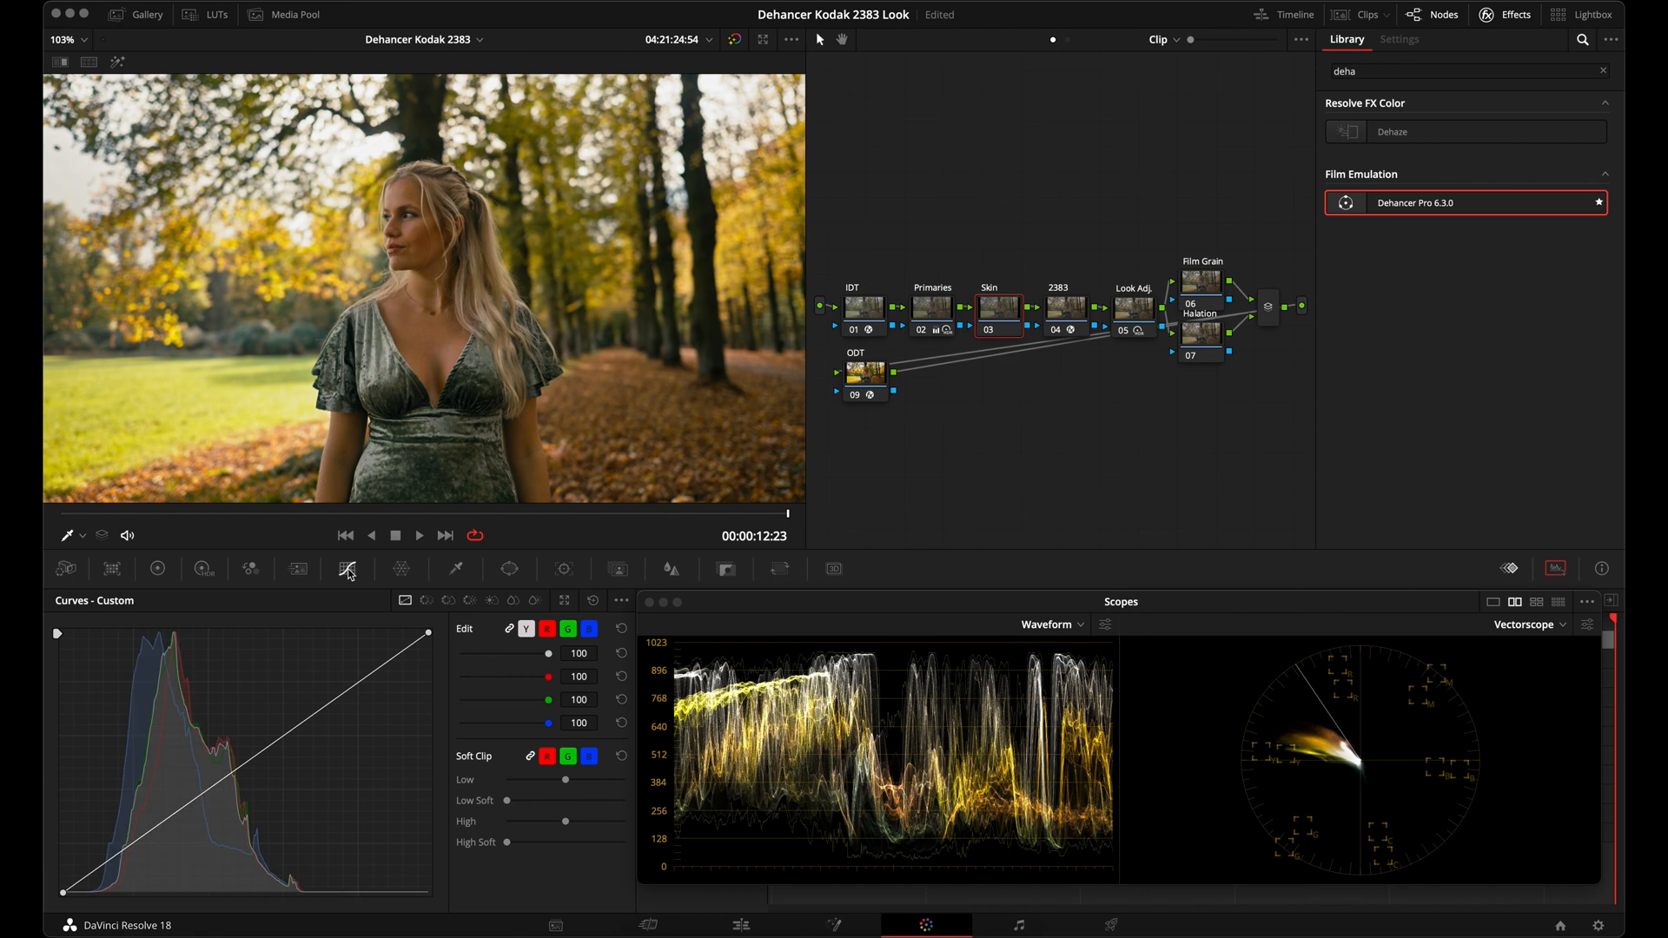
pyautogui.click(426, 601)
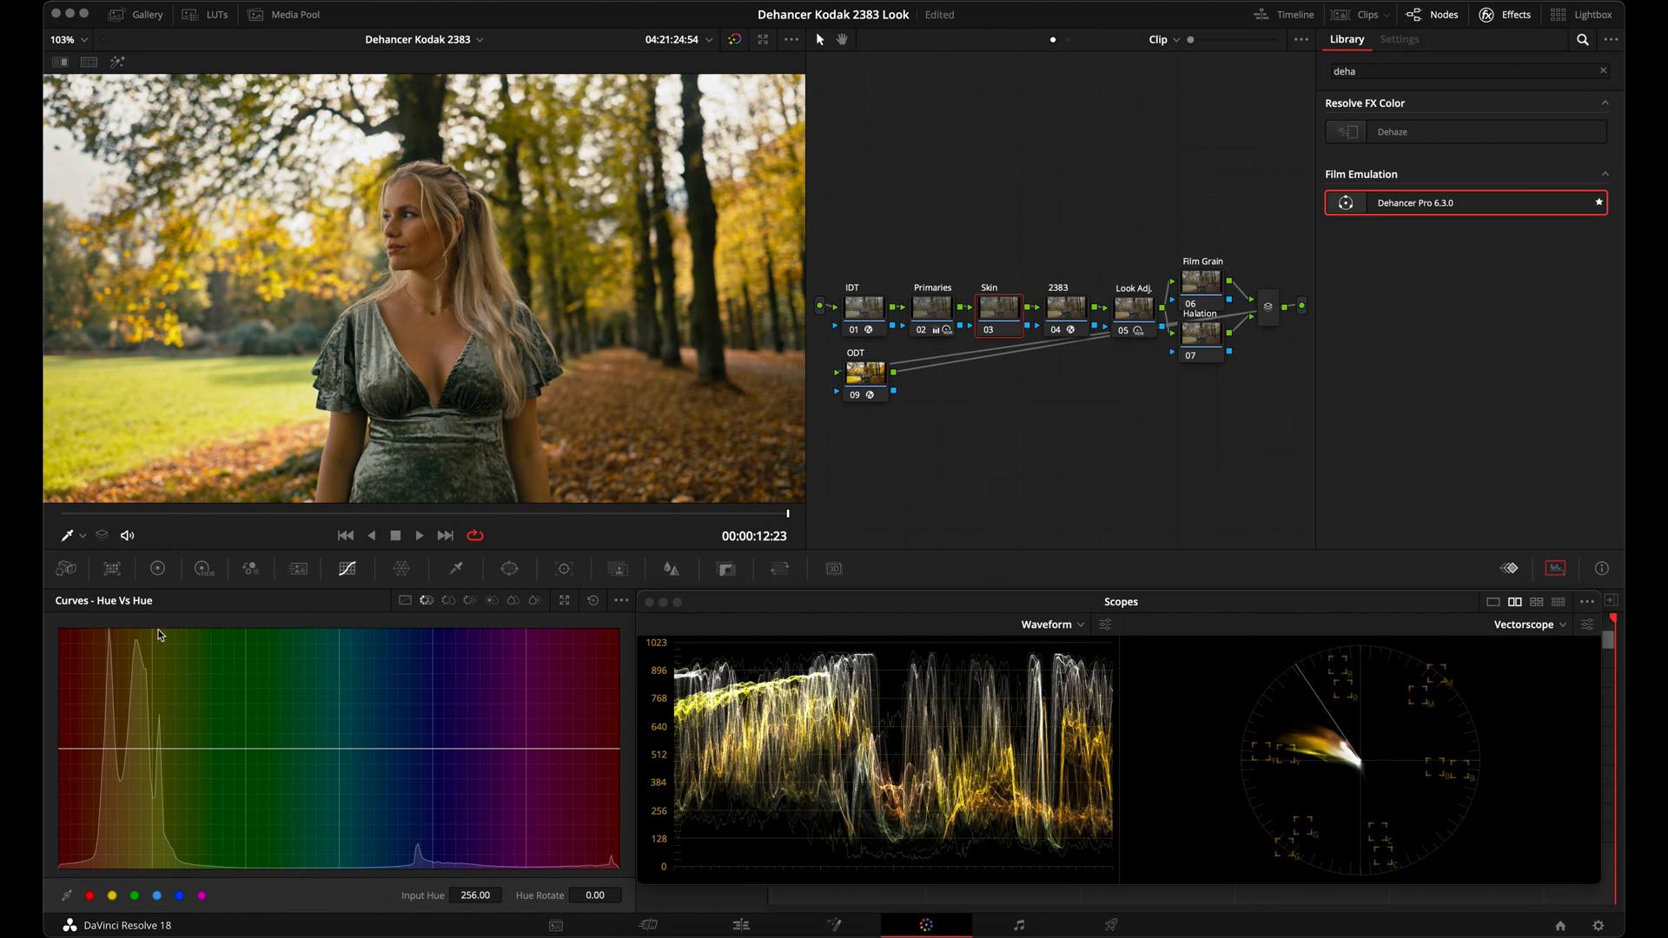
pyautogui.click(90, 896)
pyautogui.moveTo(106, 753); pyautogui.dragTo(103, 743)
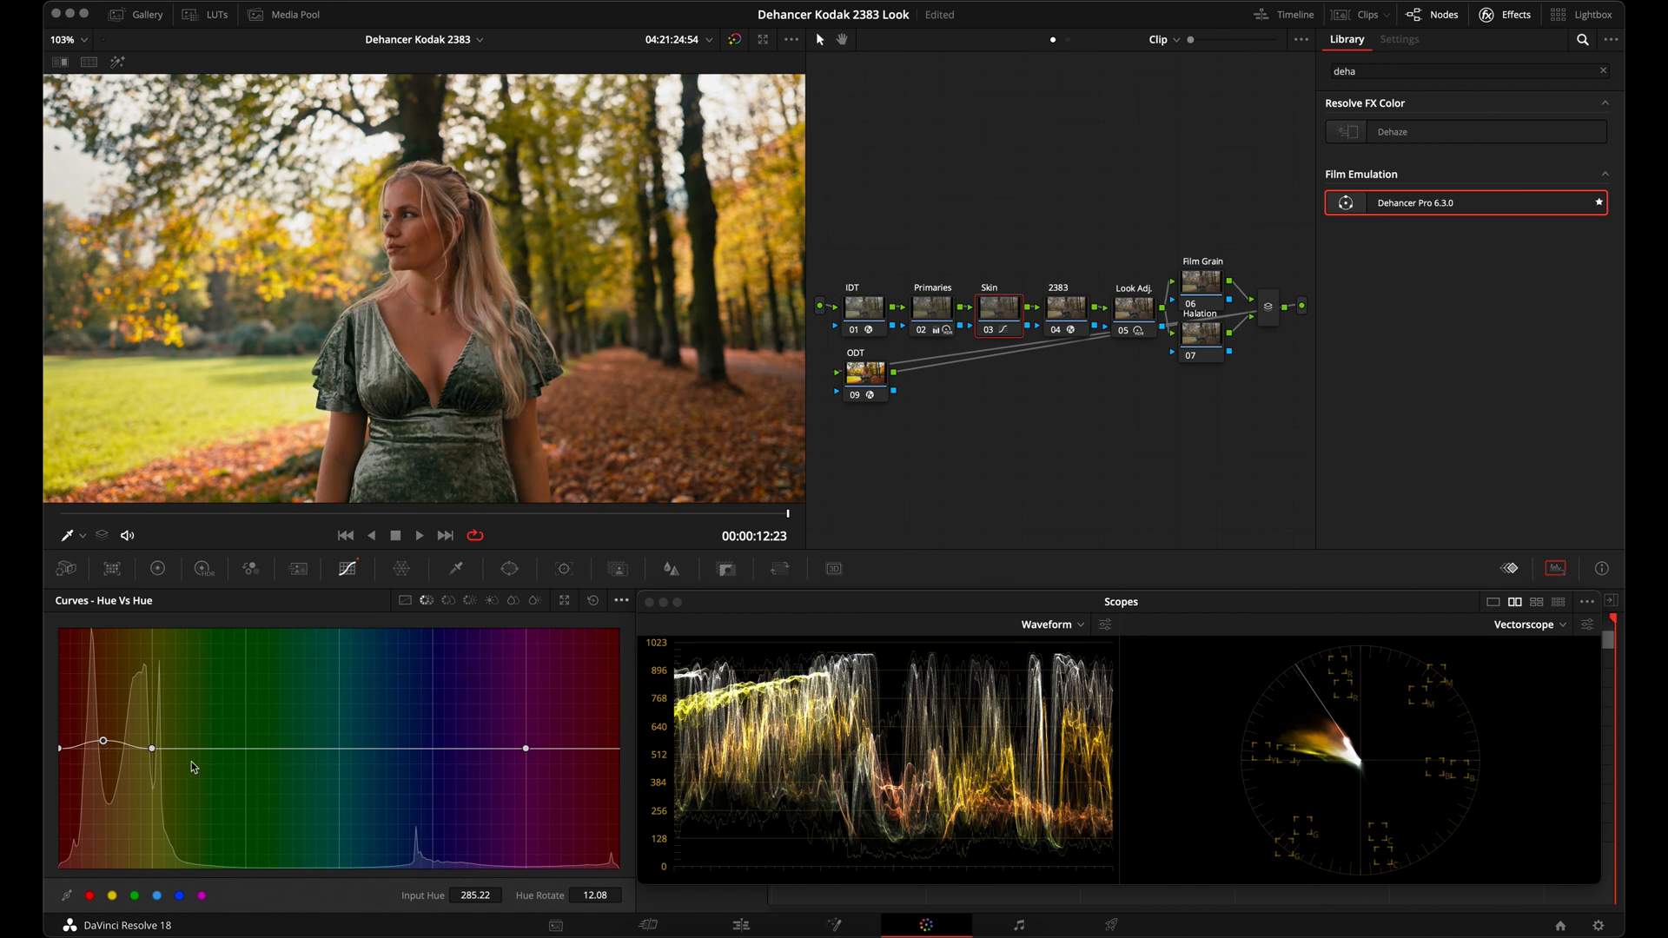
# Keep the curve histogram set to Output and refine the skin hue point to input hue 285.71 with a hue rotation of 8.63
pyautogui.click(621, 601)
pyautogui.moveTo(646, 623)
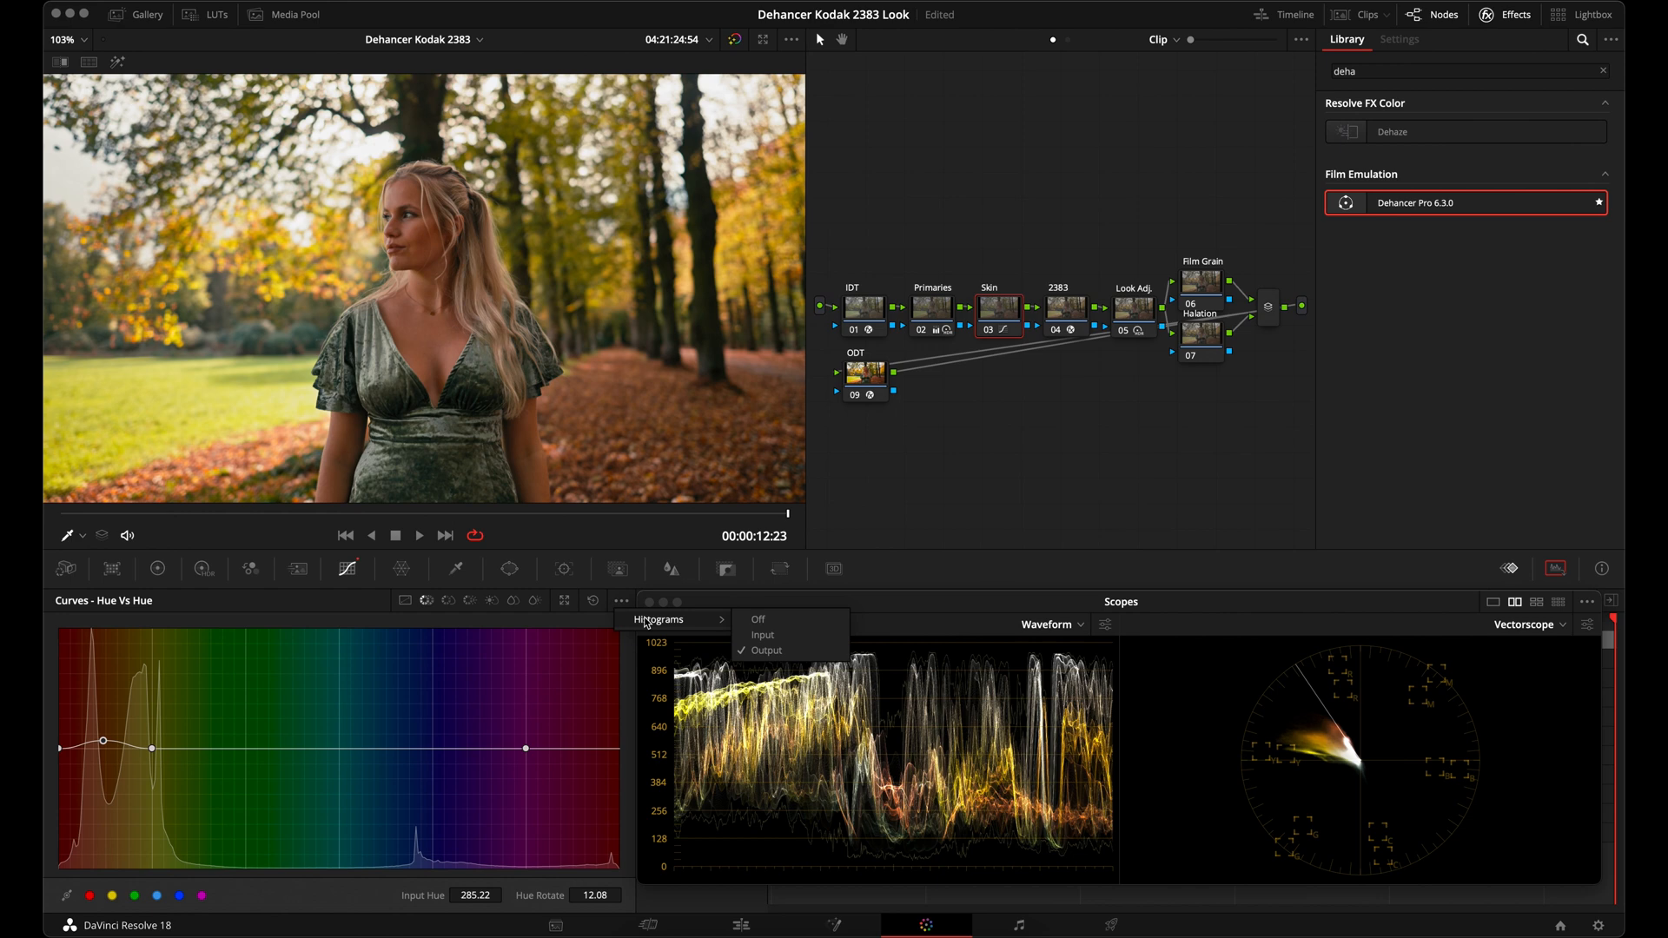
pyautogui.click(767, 652)
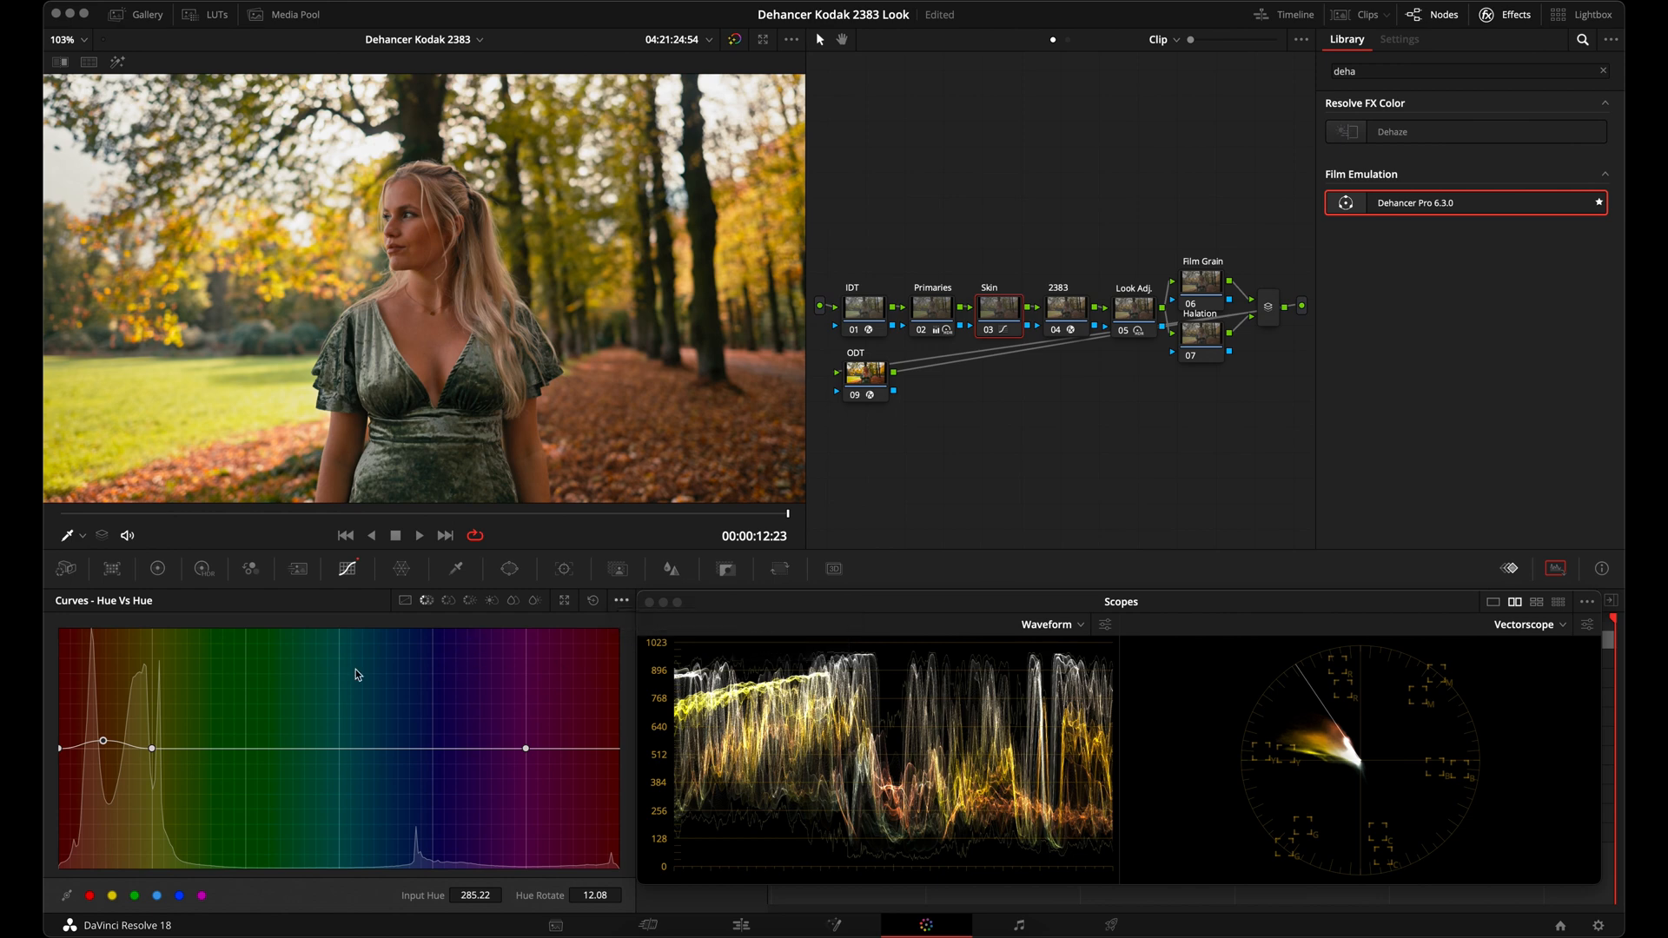
pyautogui.moveTo(104, 743); pyautogui.dragTo(106, 740)
pyautogui.moveTo(105, 741); pyautogui.dragTo(104, 744)
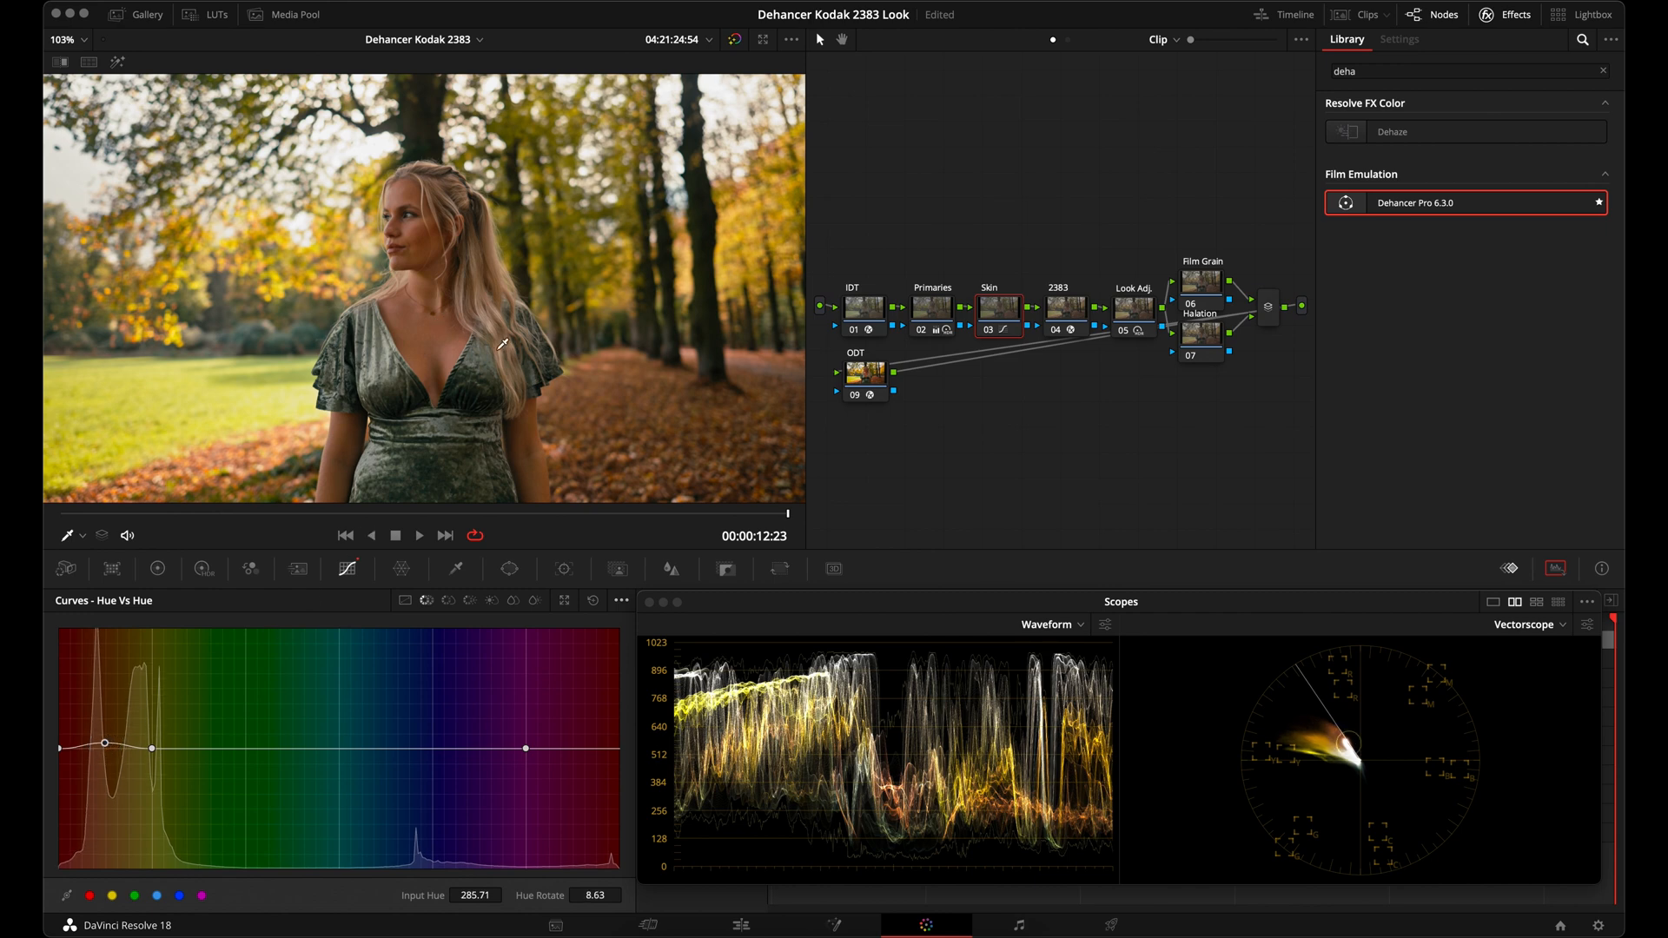
pyautogui.scroll(-1, 439, 319)
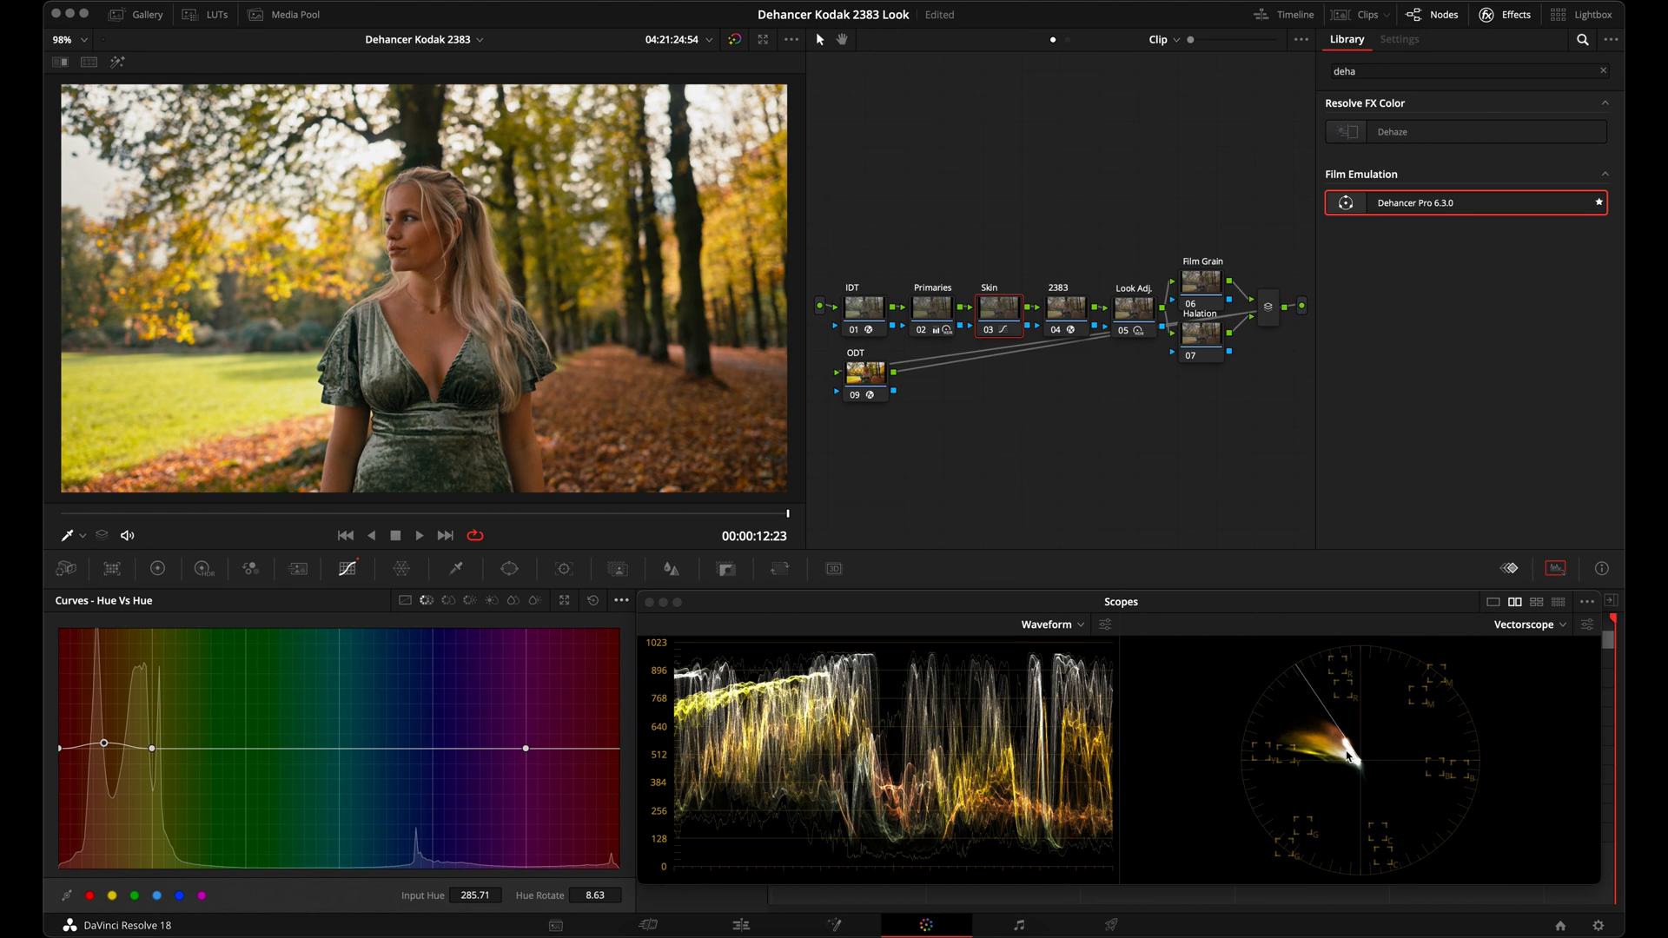
# Darken the skin tones with a Hue Vs Lum curve point near input hue 286, lowering the luminance gain to about 0.89
pyautogui.click(470, 601)
pyautogui.click(90, 896)
pyautogui.click(106, 749)
pyautogui.moveTo(108, 750); pyautogui.dragTo(105, 762)
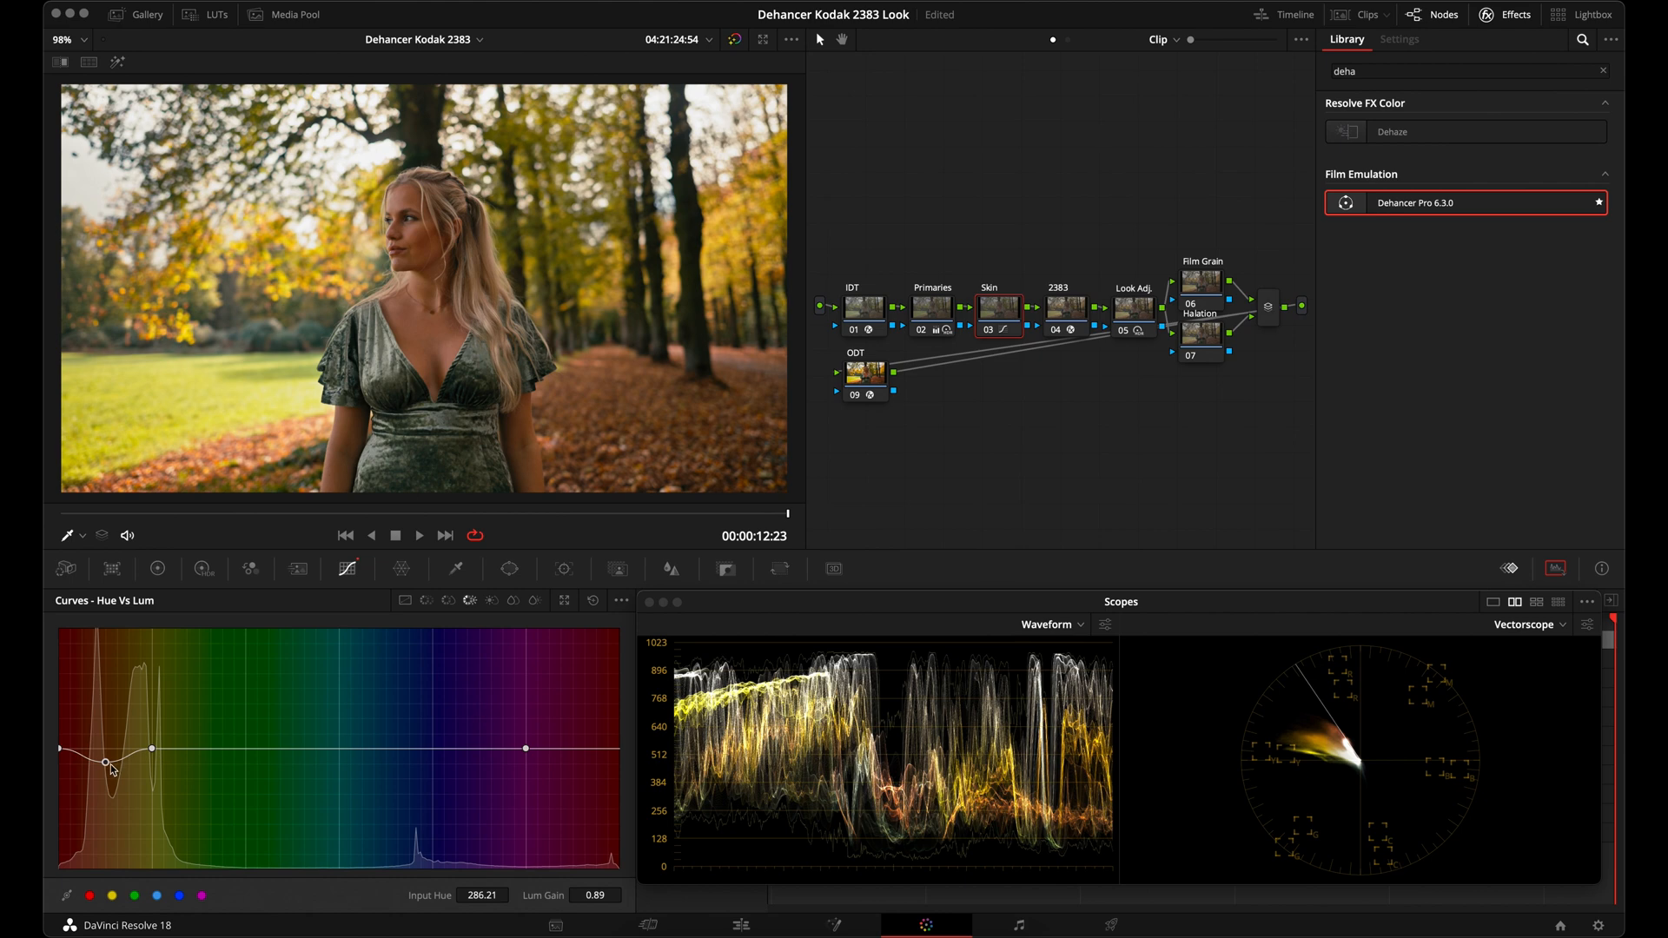
pyautogui.moveTo(110, 770)
pyautogui.mouseDown()
pyautogui.moveTo(112, 792)
pyautogui.moveTo(109, 772)
pyautogui.mouseUp()
# Reduce the skin tones' saturation to 0.95 at input hue 285.71 with the Hue Vs Sat curve
pyautogui.click(448, 600)
pyautogui.click(90, 896)
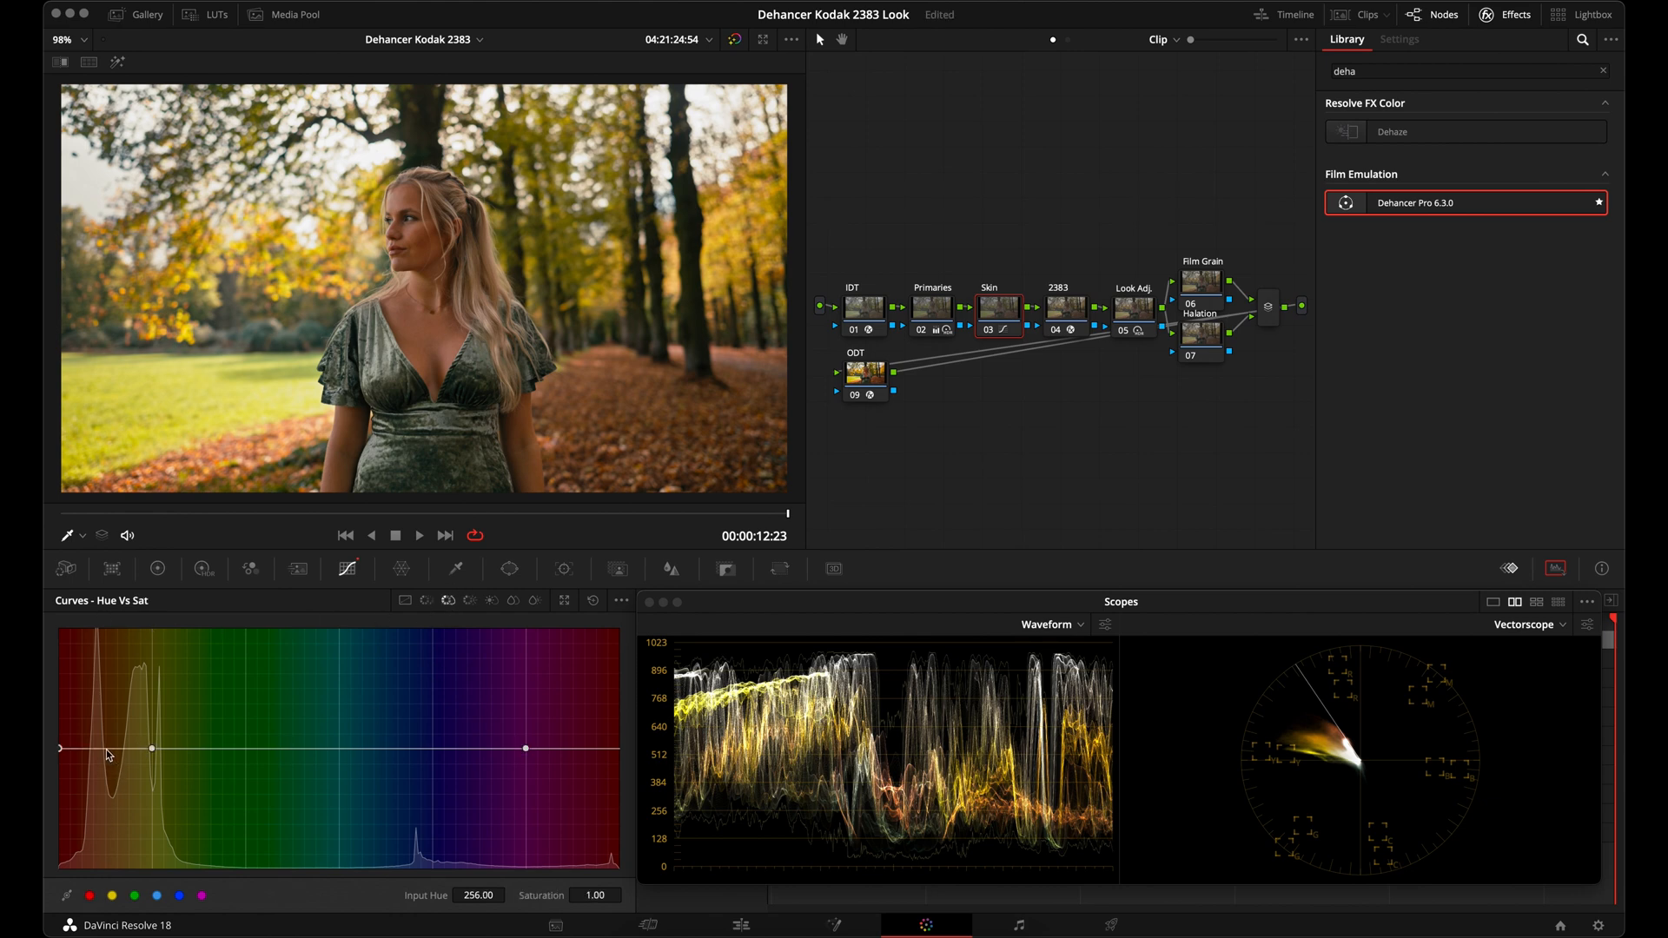
pyautogui.moveTo(108, 754); pyautogui.dragTo(104, 754)
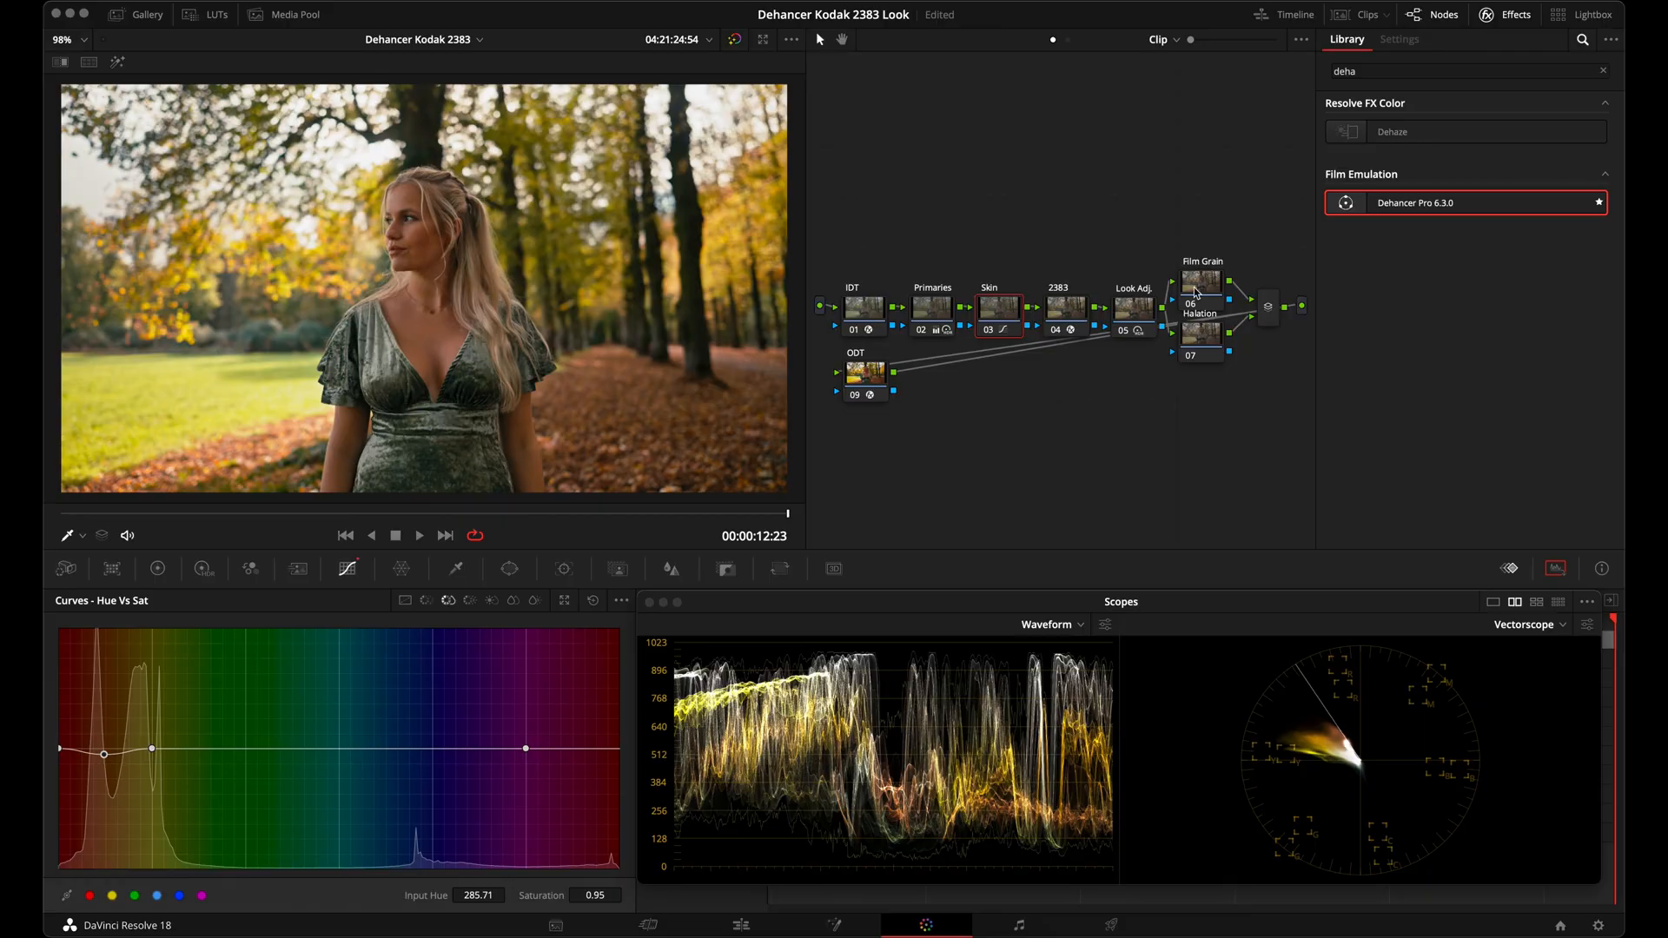
# Apply the Resolve FX Film Grain effect to the Film Grain node
pyautogui.click(1195, 292)
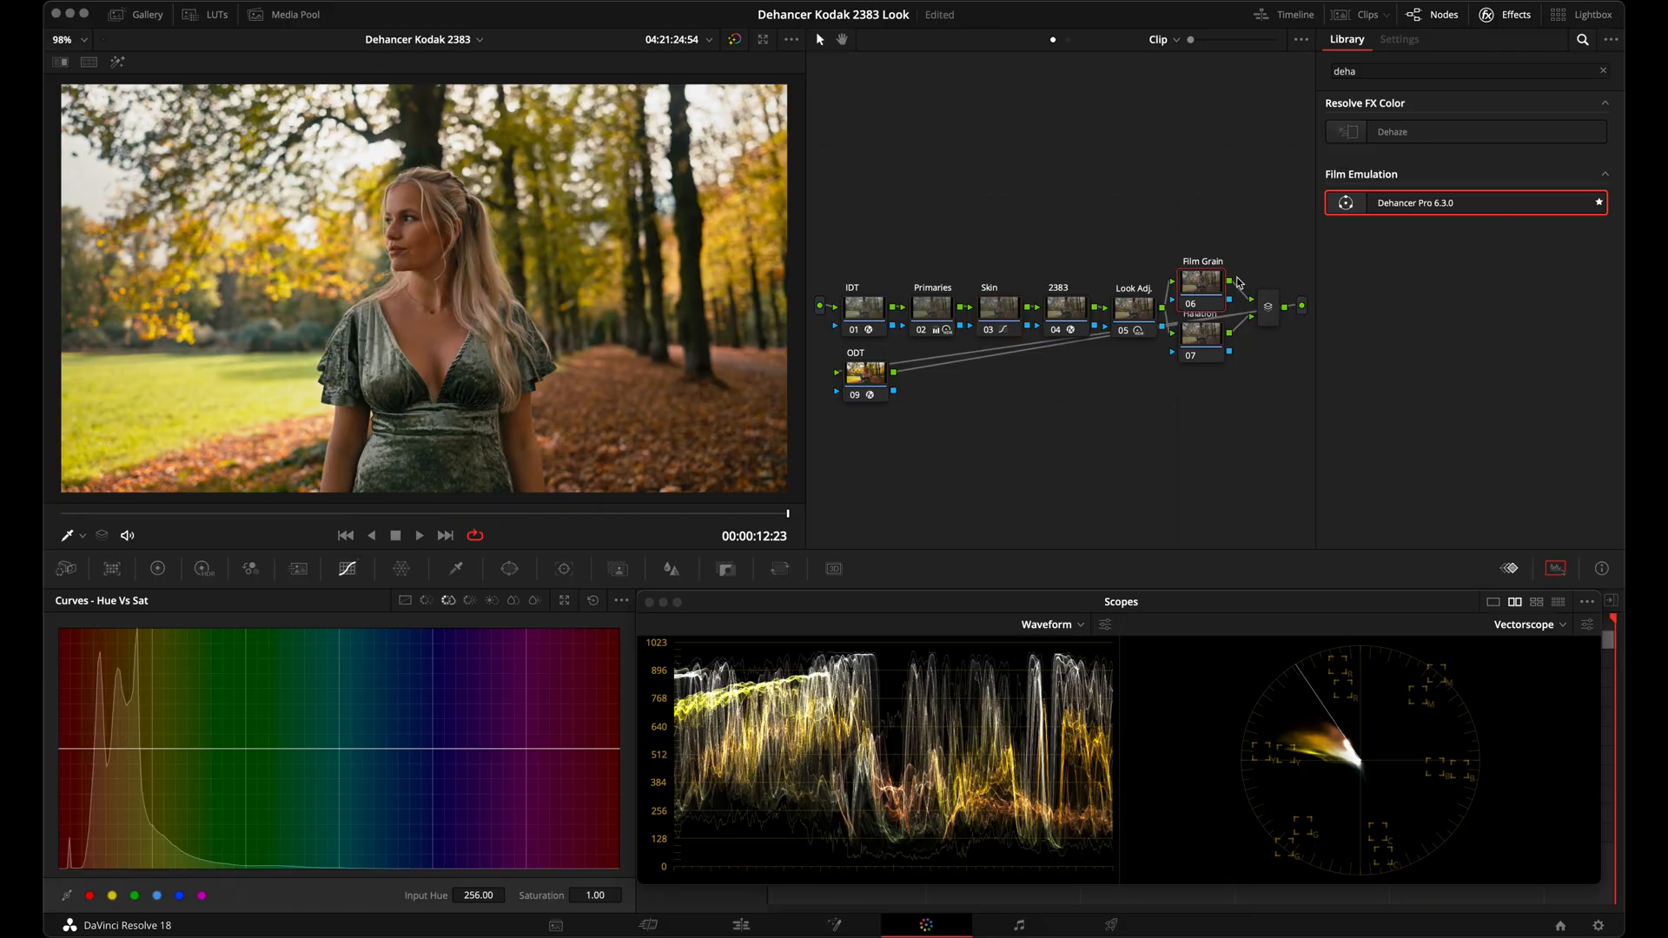
pyautogui.click(1602, 70)
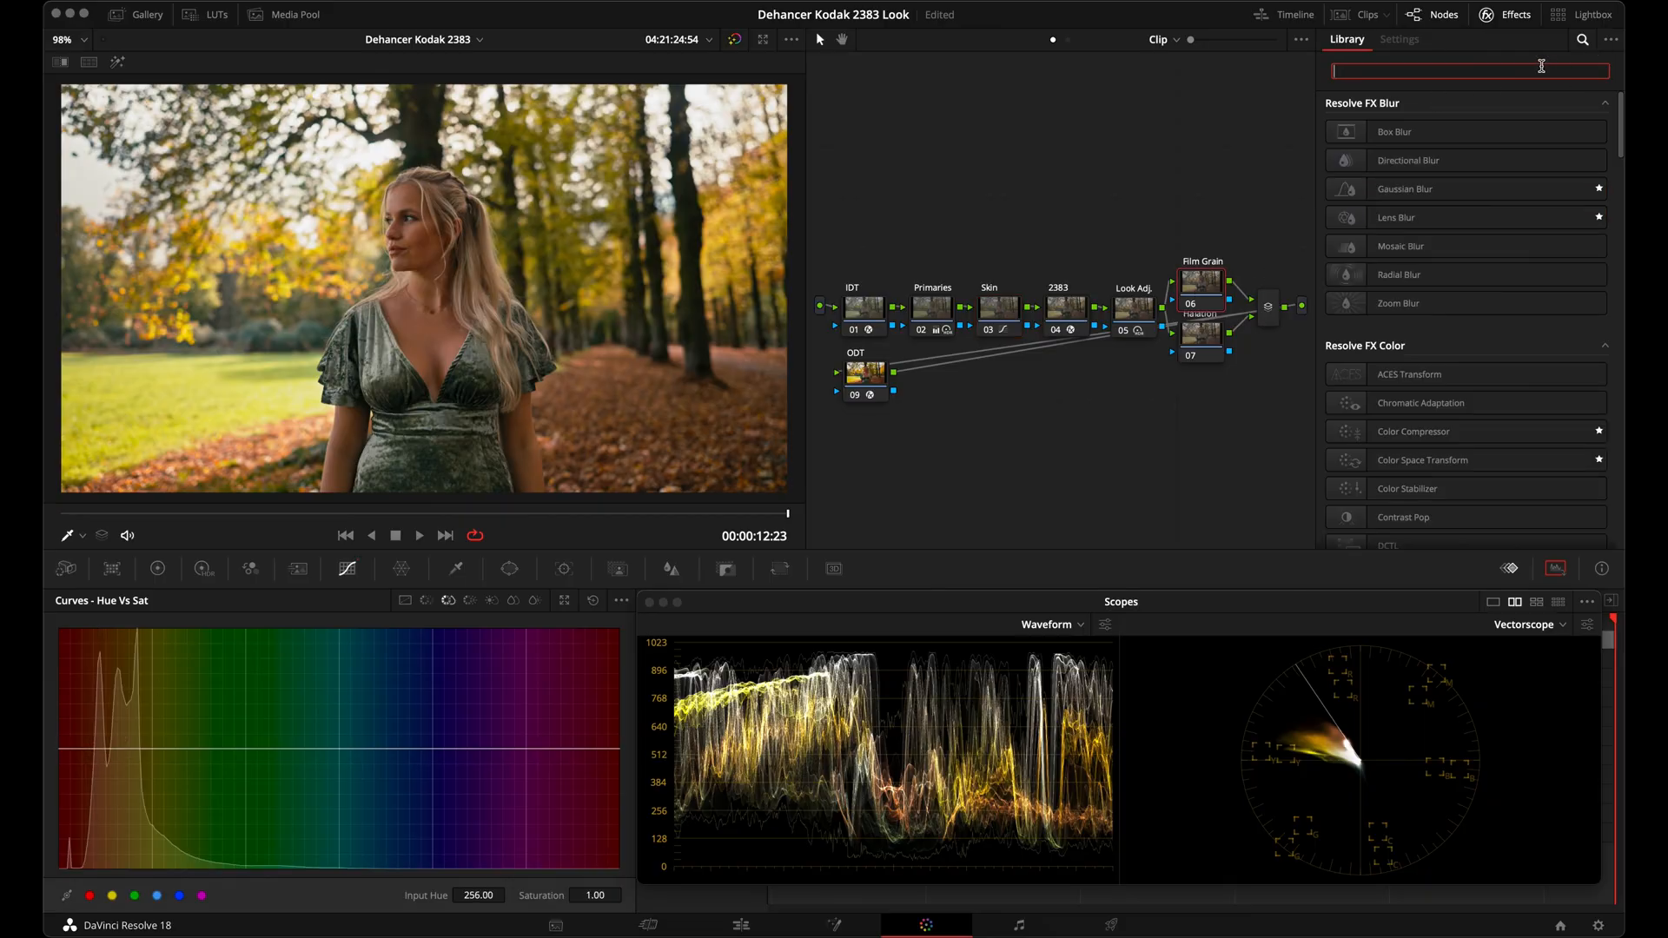
pyautogui.write('film')
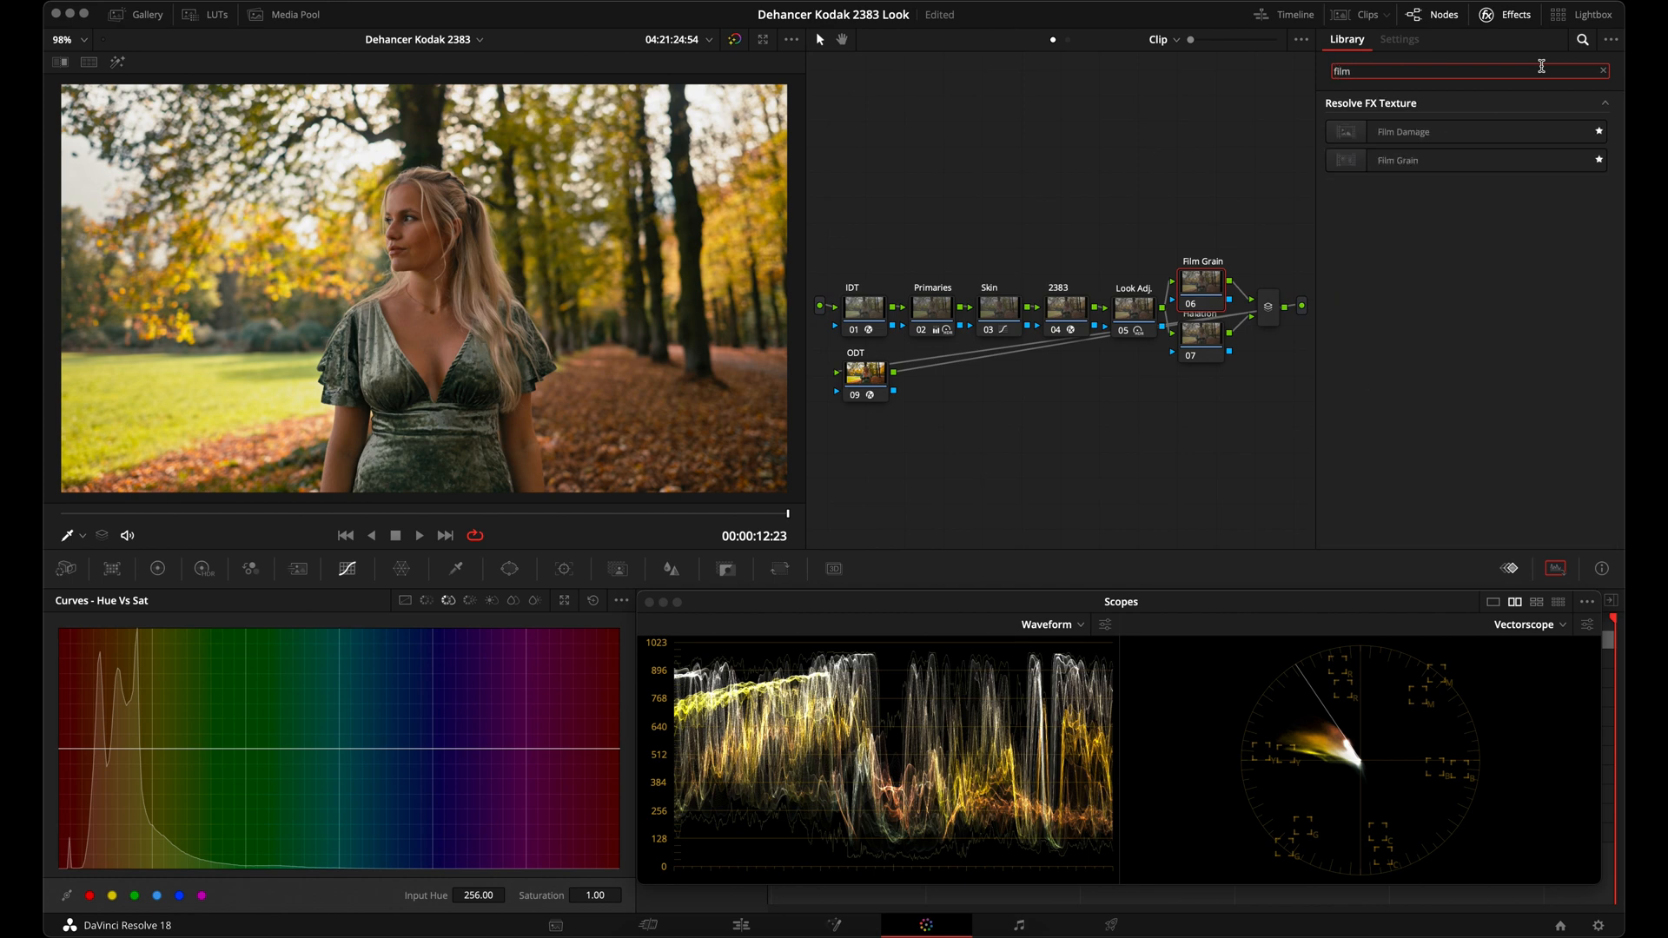
pyautogui.moveTo(1426, 160); pyautogui.dragTo(1200, 285)
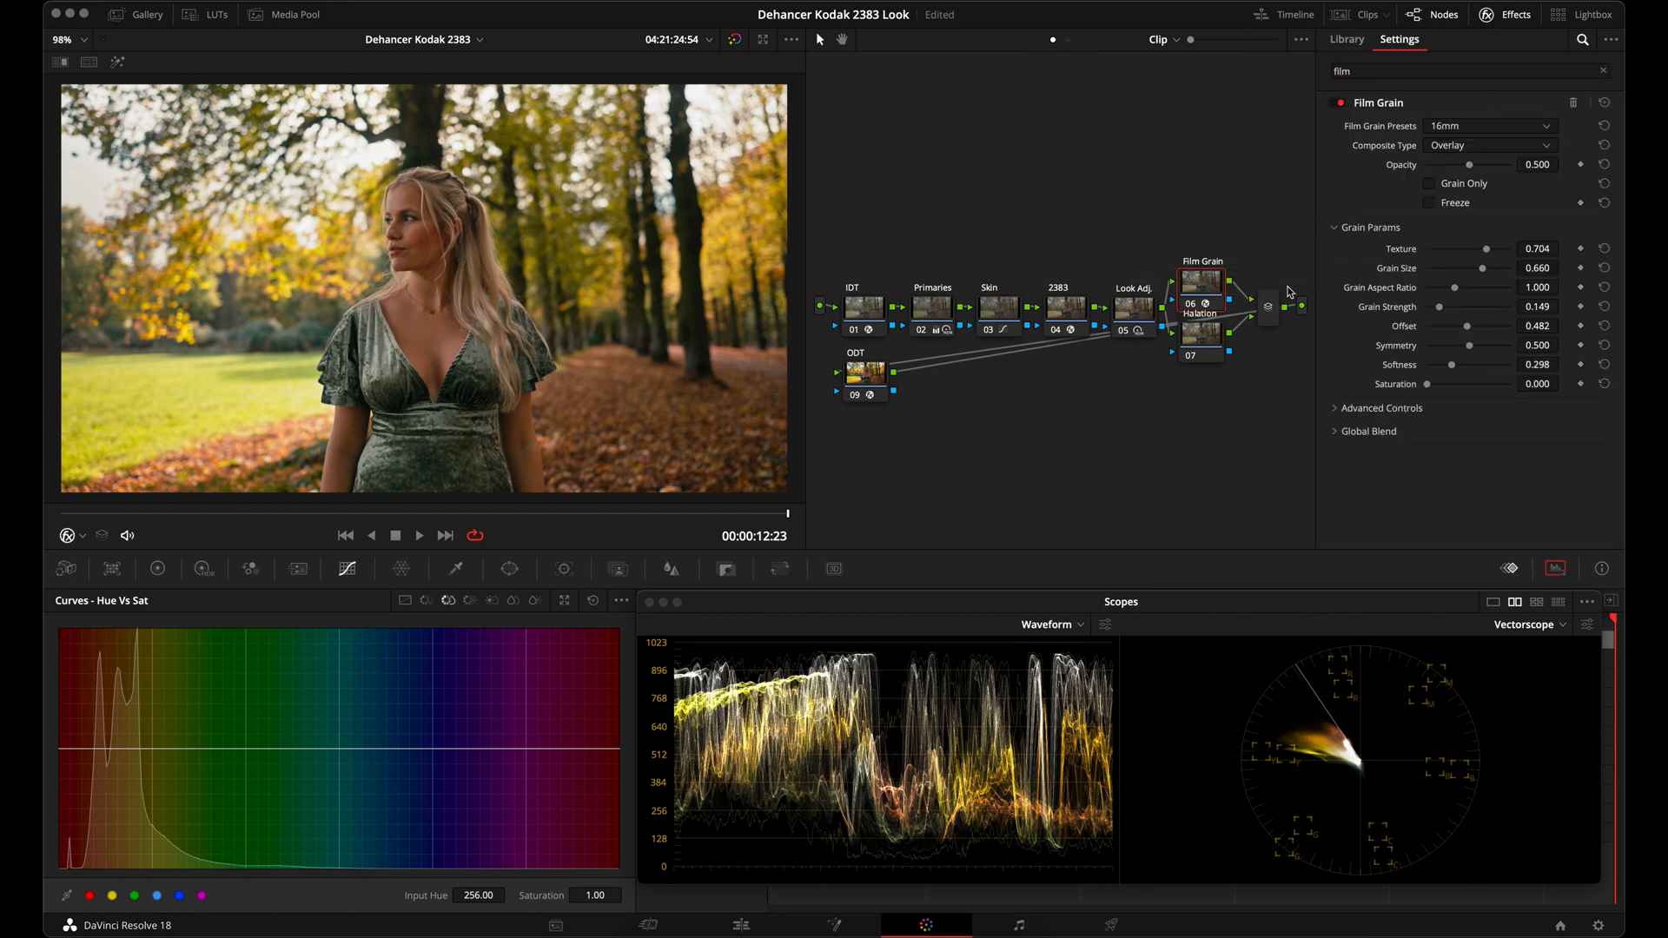
# Choose the 16mm 50D film grain preset and raise its grain strength to 0.340
pyautogui.click(1449, 129)
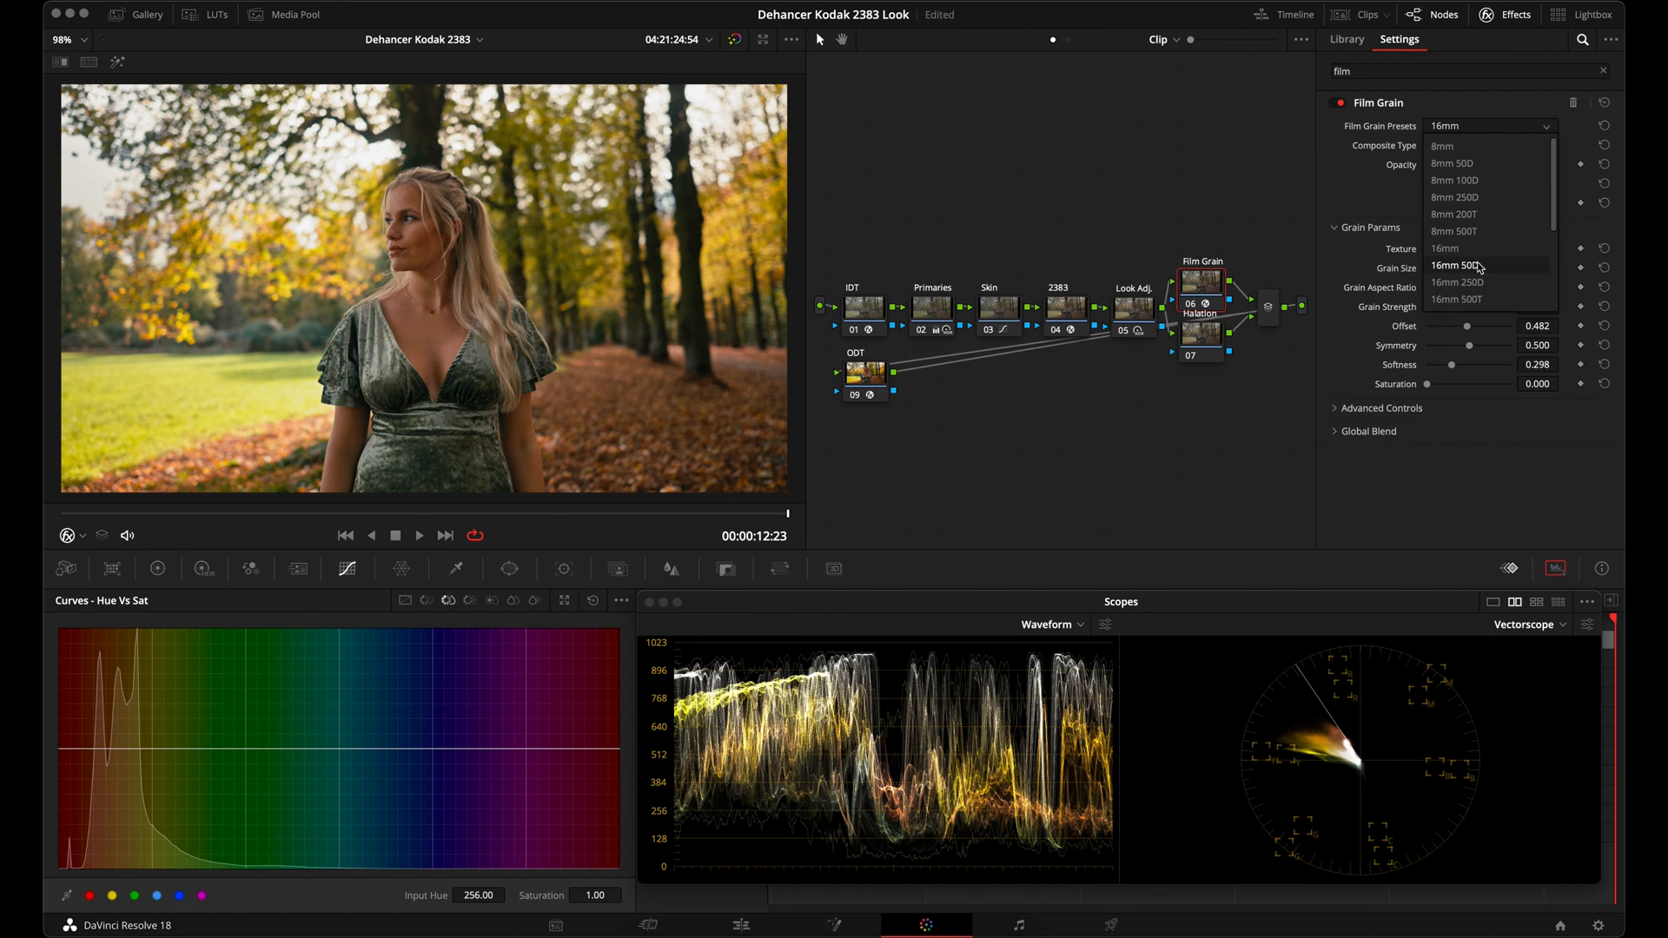
pyautogui.click(1479, 267)
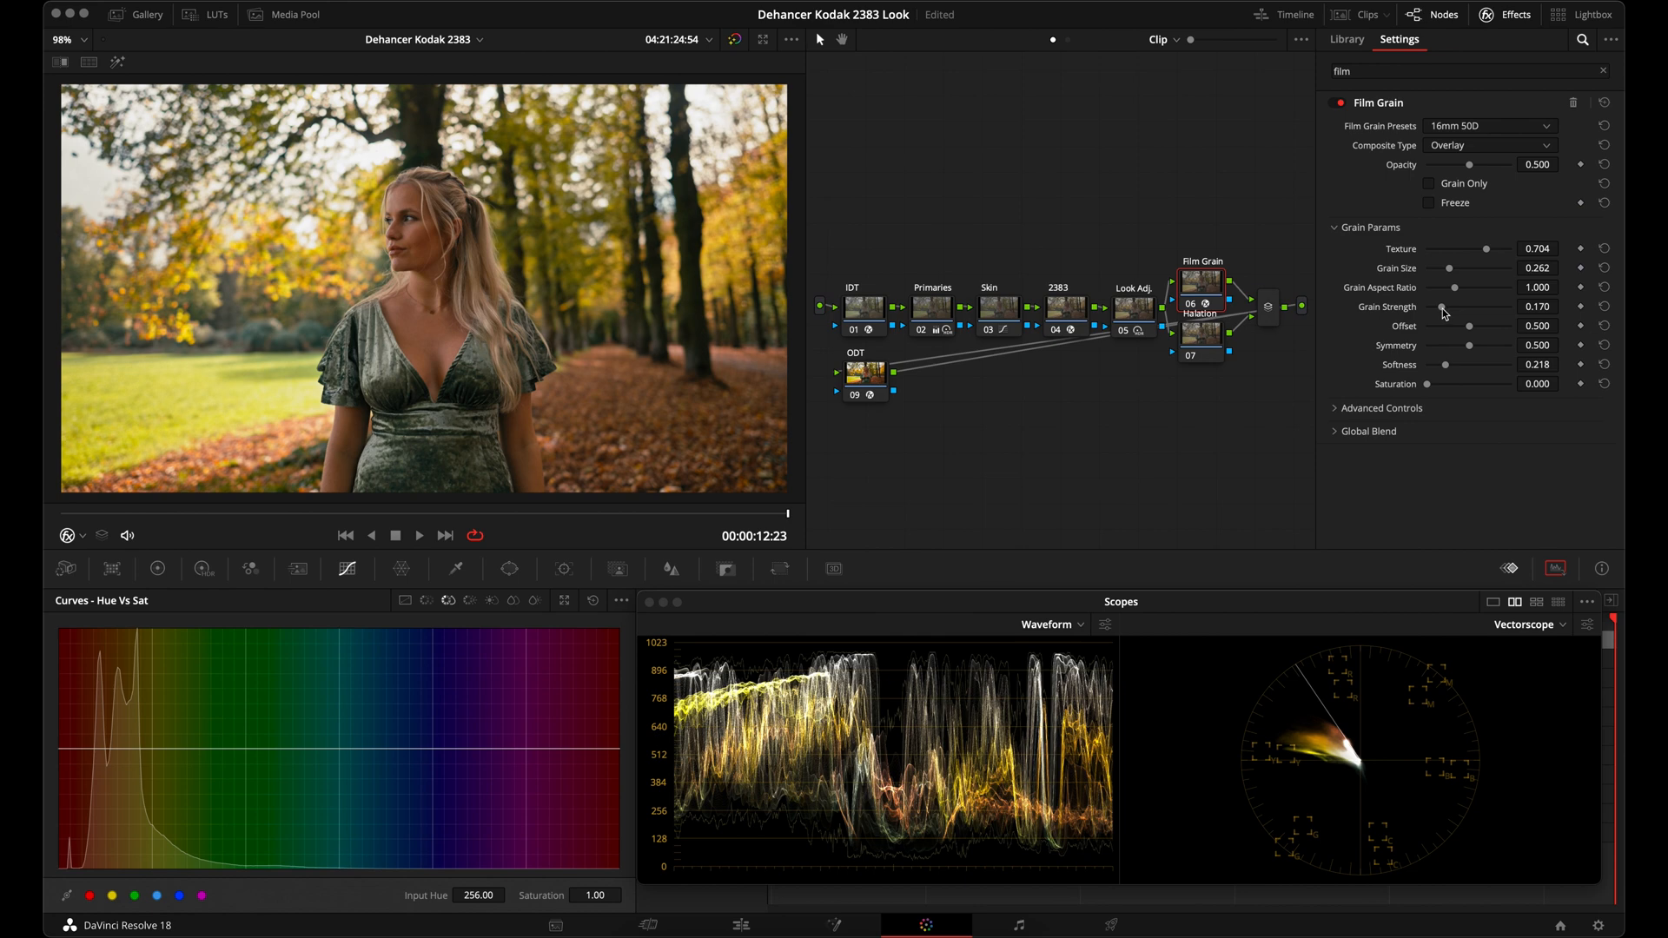
pyautogui.moveTo(1442, 313); pyautogui.dragTo(1456, 309)
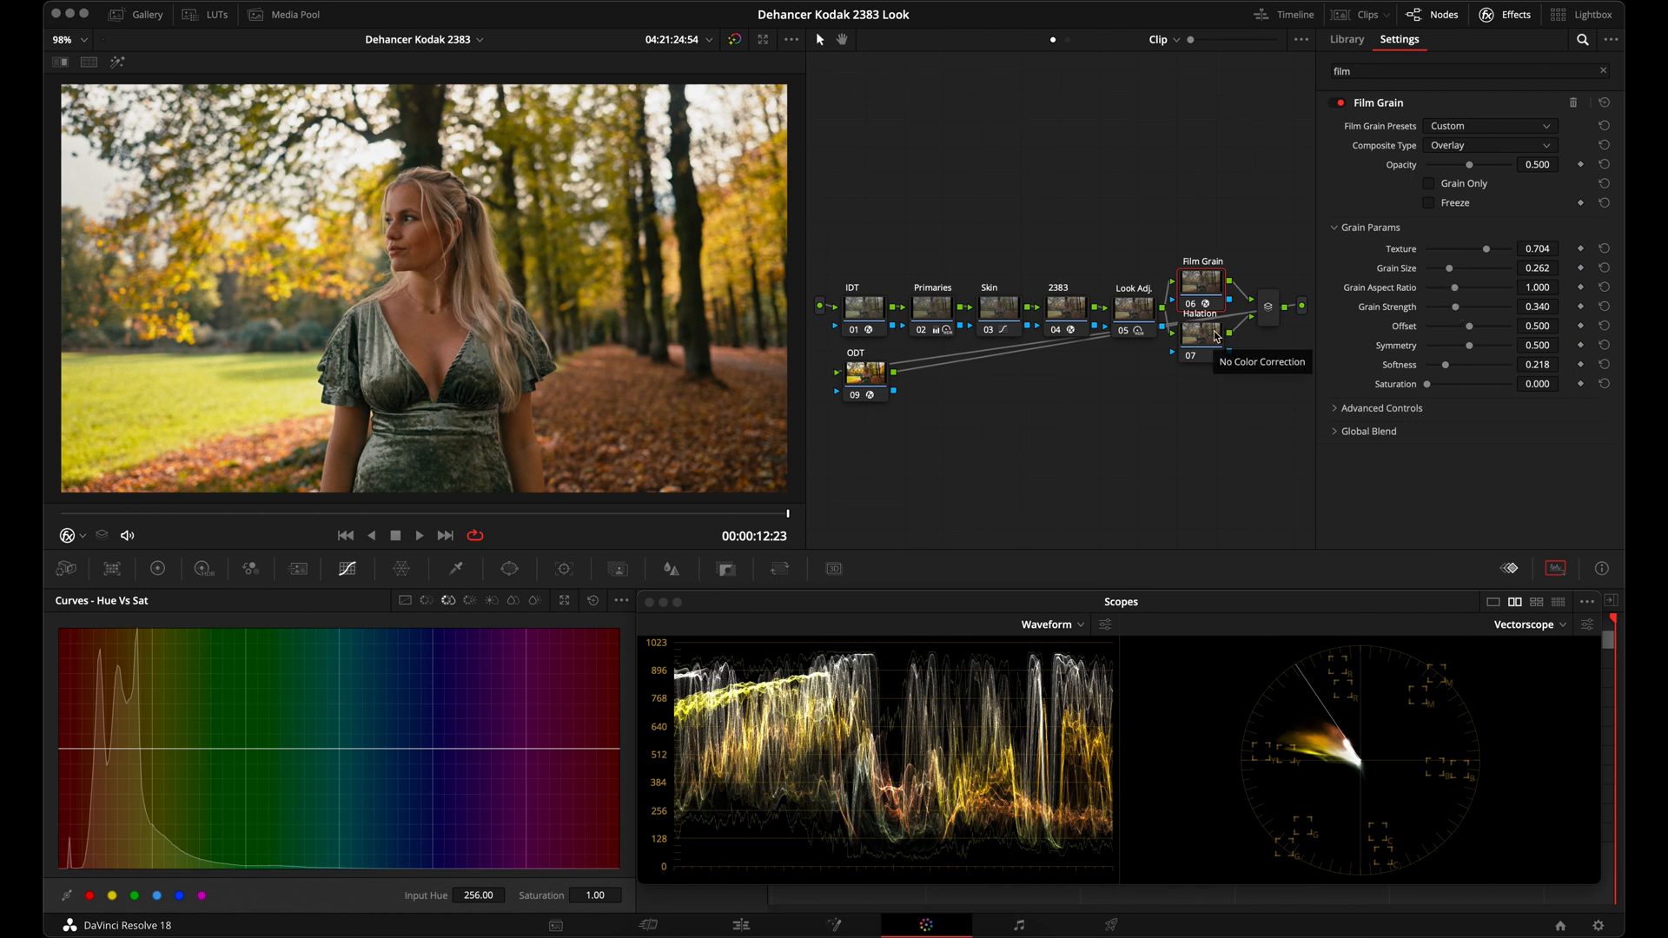
# Apply the Resolve FX Halation effect to the Halation node
pyautogui.click(1385, 72)
pyautogui.write('halat')
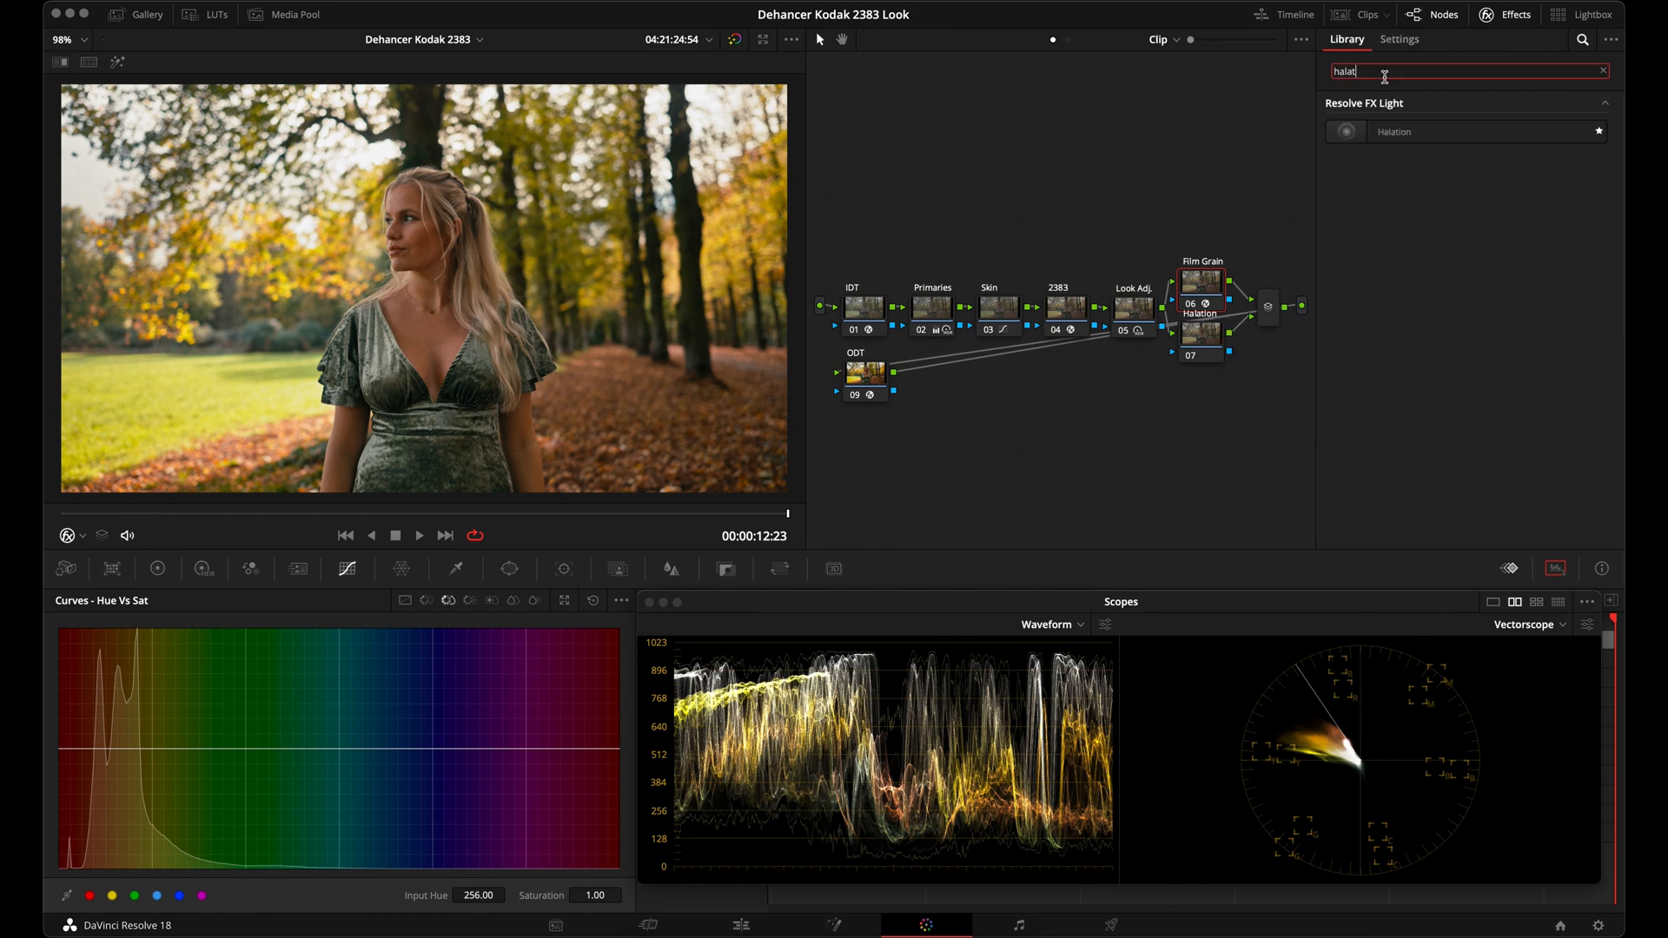
pyautogui.click(1394, 135)
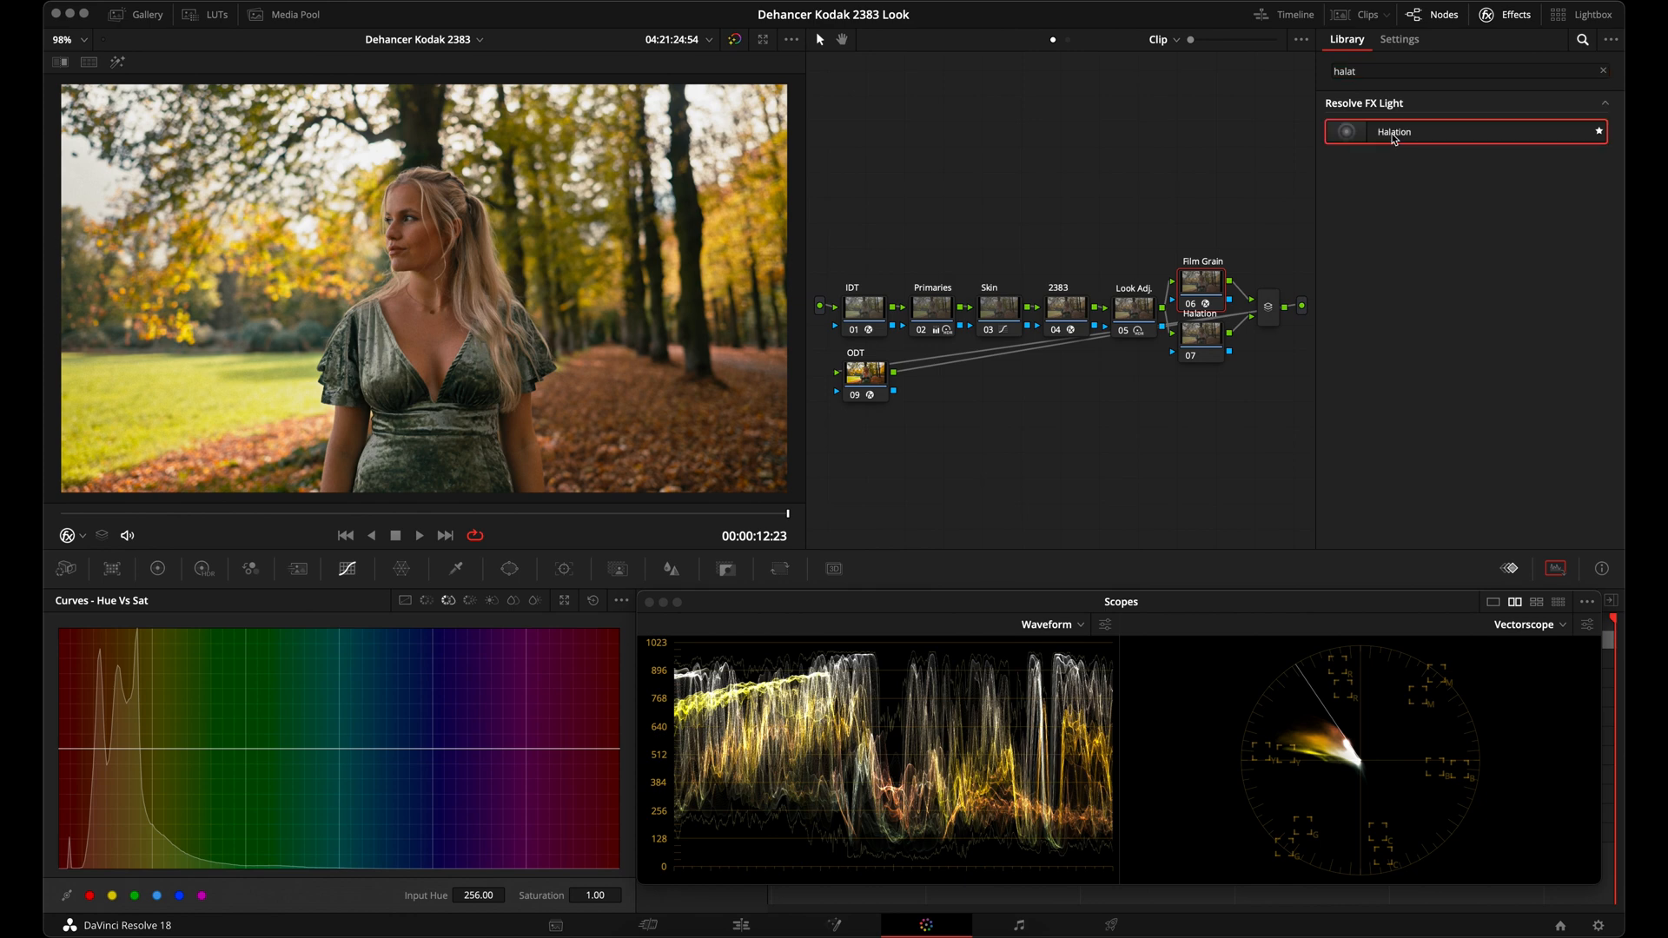
pyautogui.moveTo(1393, 134); pyautogui.dragTo(1208, 341)
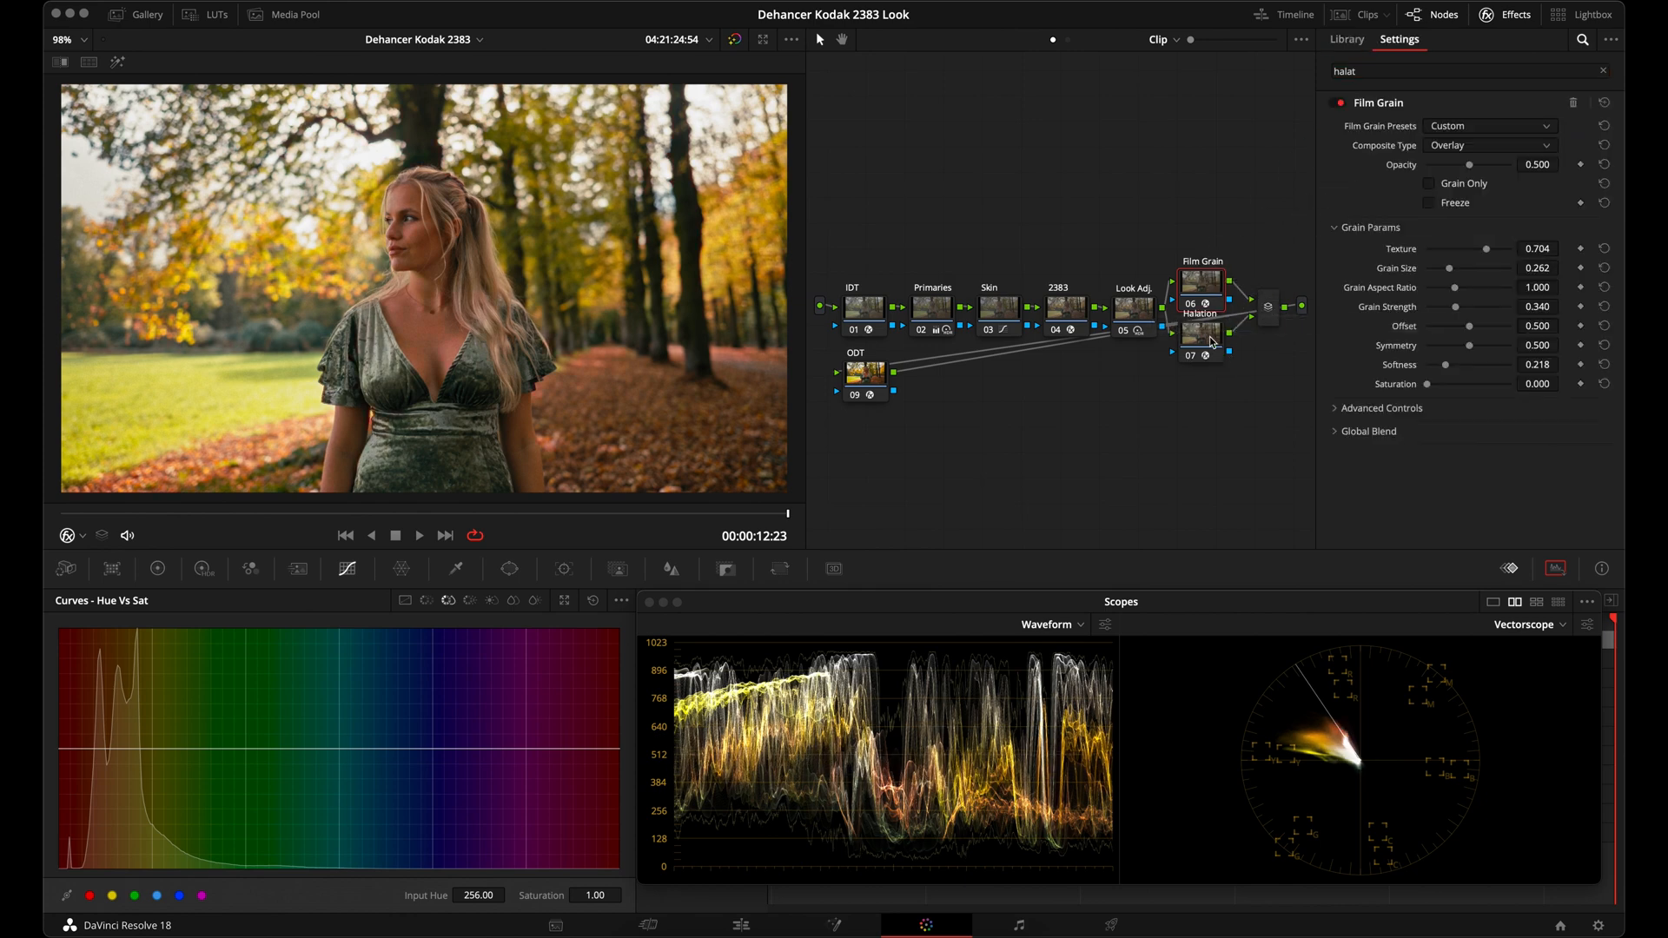
# Set the Halation effect's processing color space to DaVinci Wide Gamut
pyautogui.click(1461, 127)
pyautogui.scroll(-3, 1481, 261)
pyautogui.click(1482, 287)
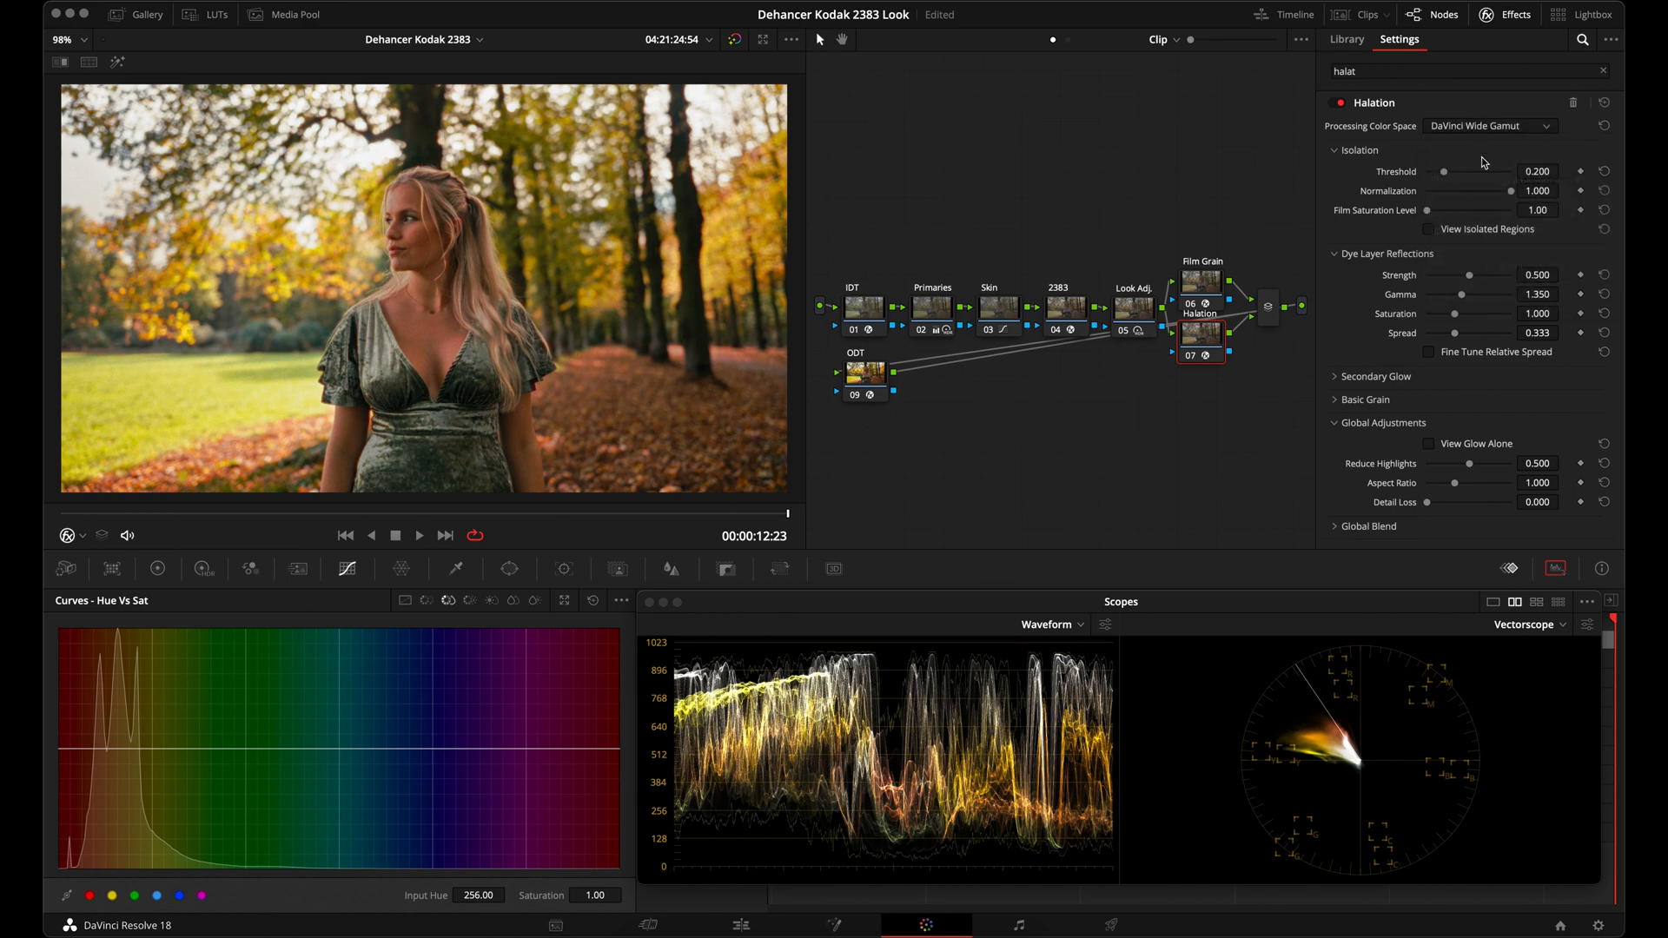
# Raise the halation threshold to 1.000 using the isolated-regions view, and lower Reduce Highlights to 0.431 while viewing the glow alone
pyautogui.click(1429, 230)
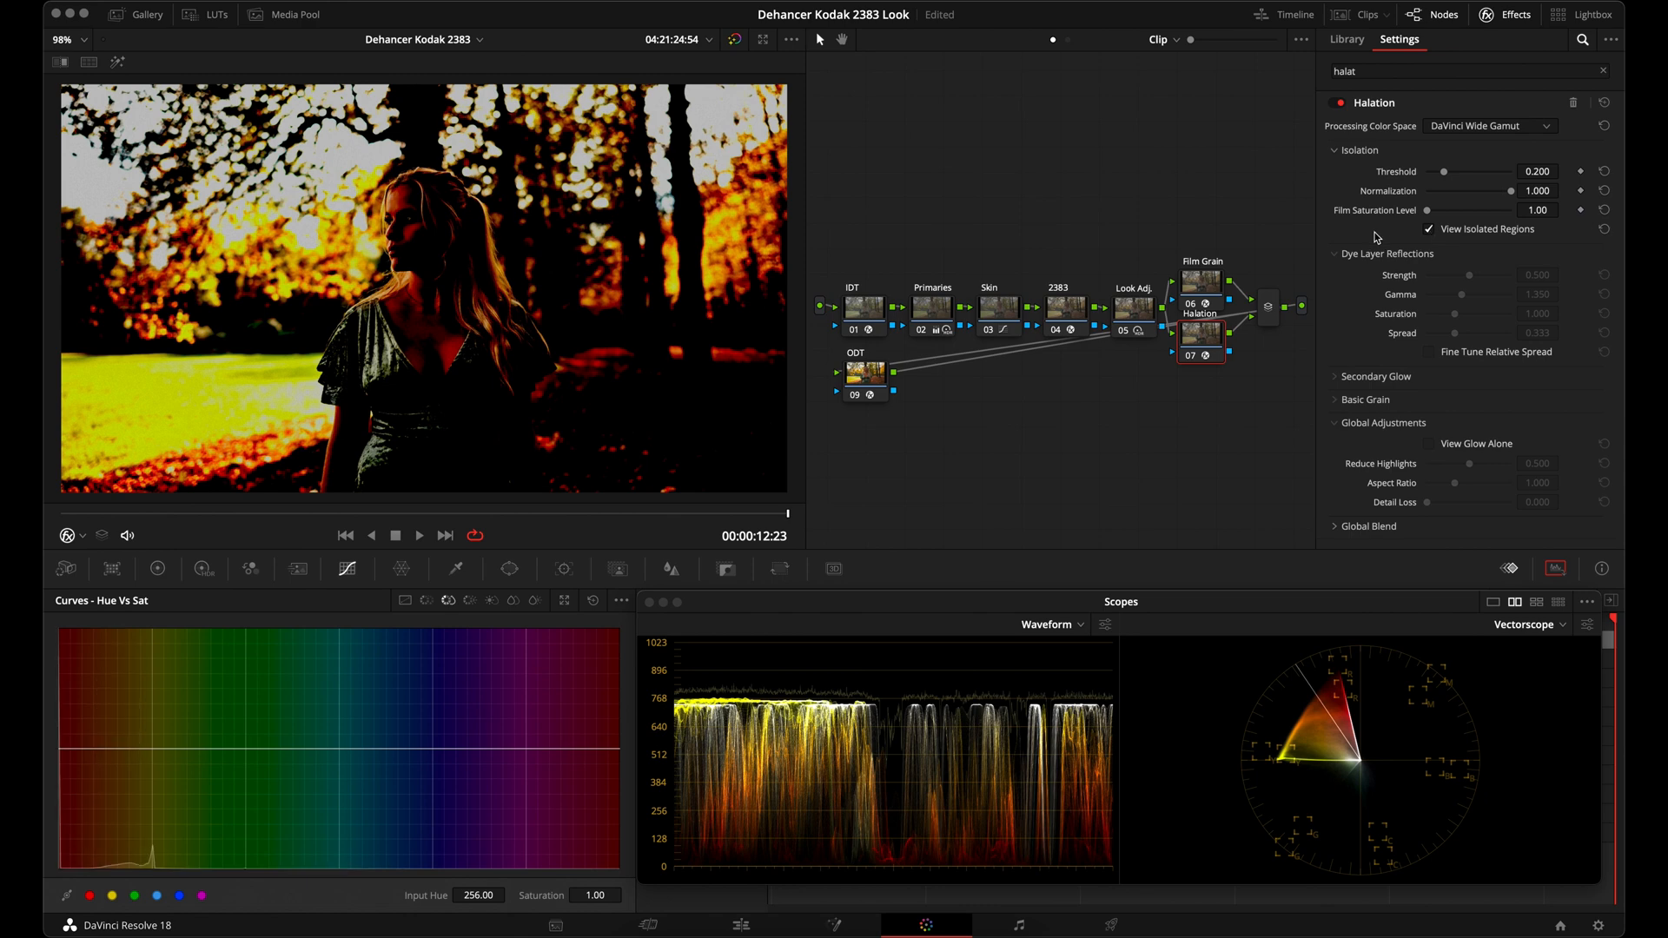
pyautogui.moveTo(1443, 172); pyautogui.dragTo(1514, 177)
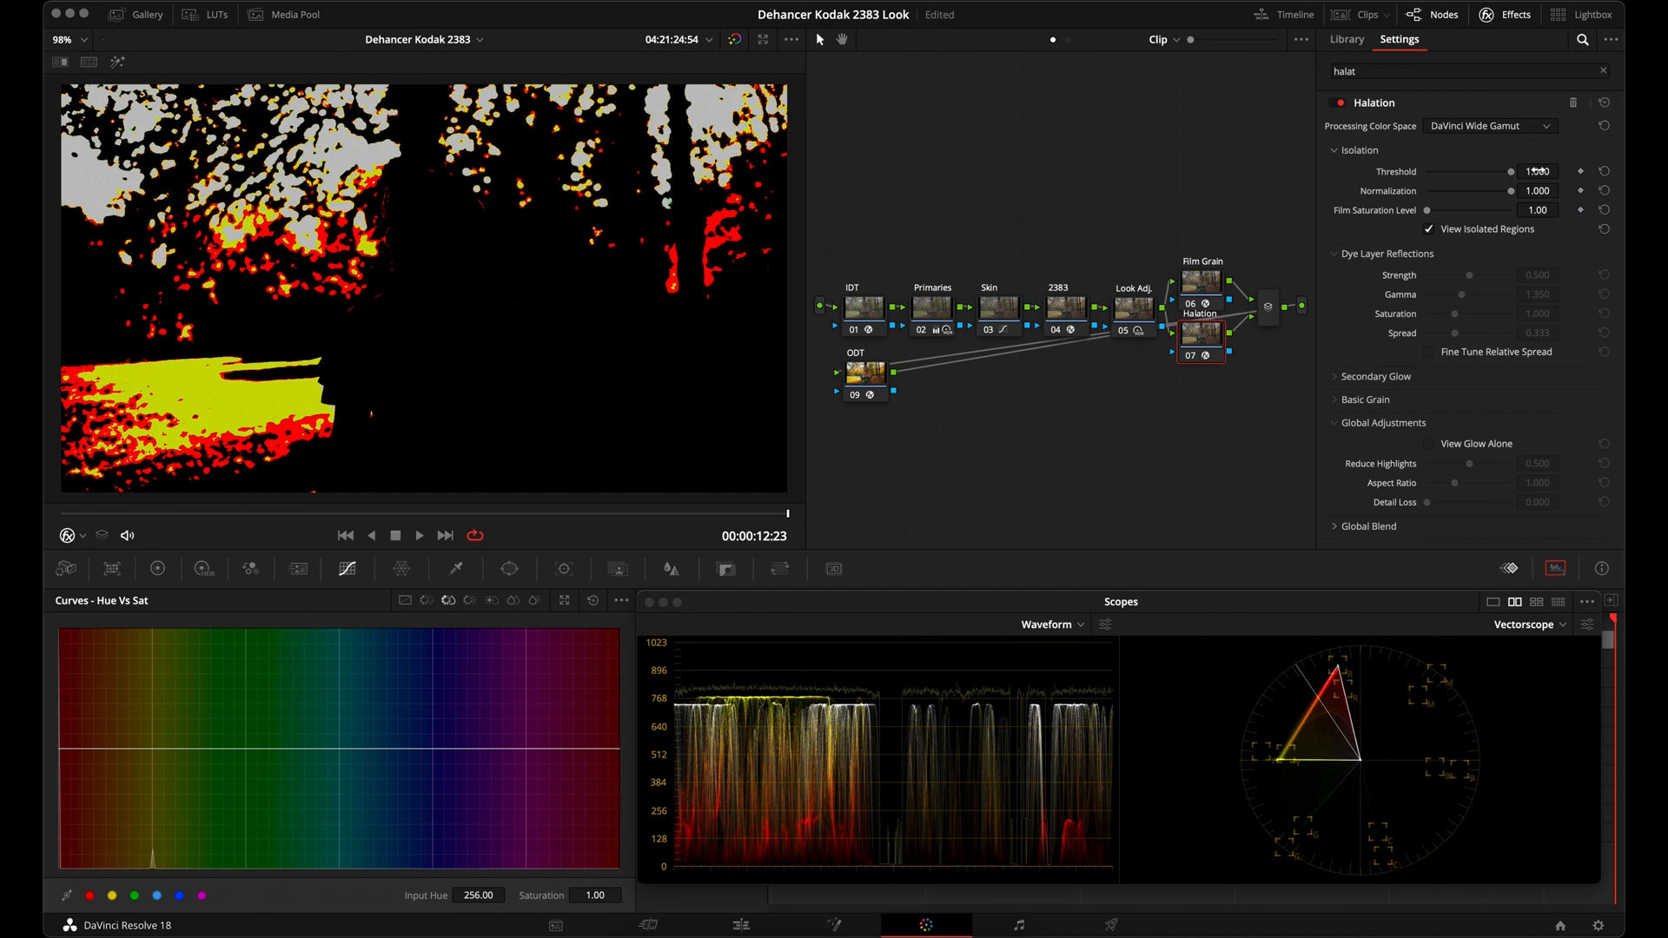
pyautogui.click(1429, 229)
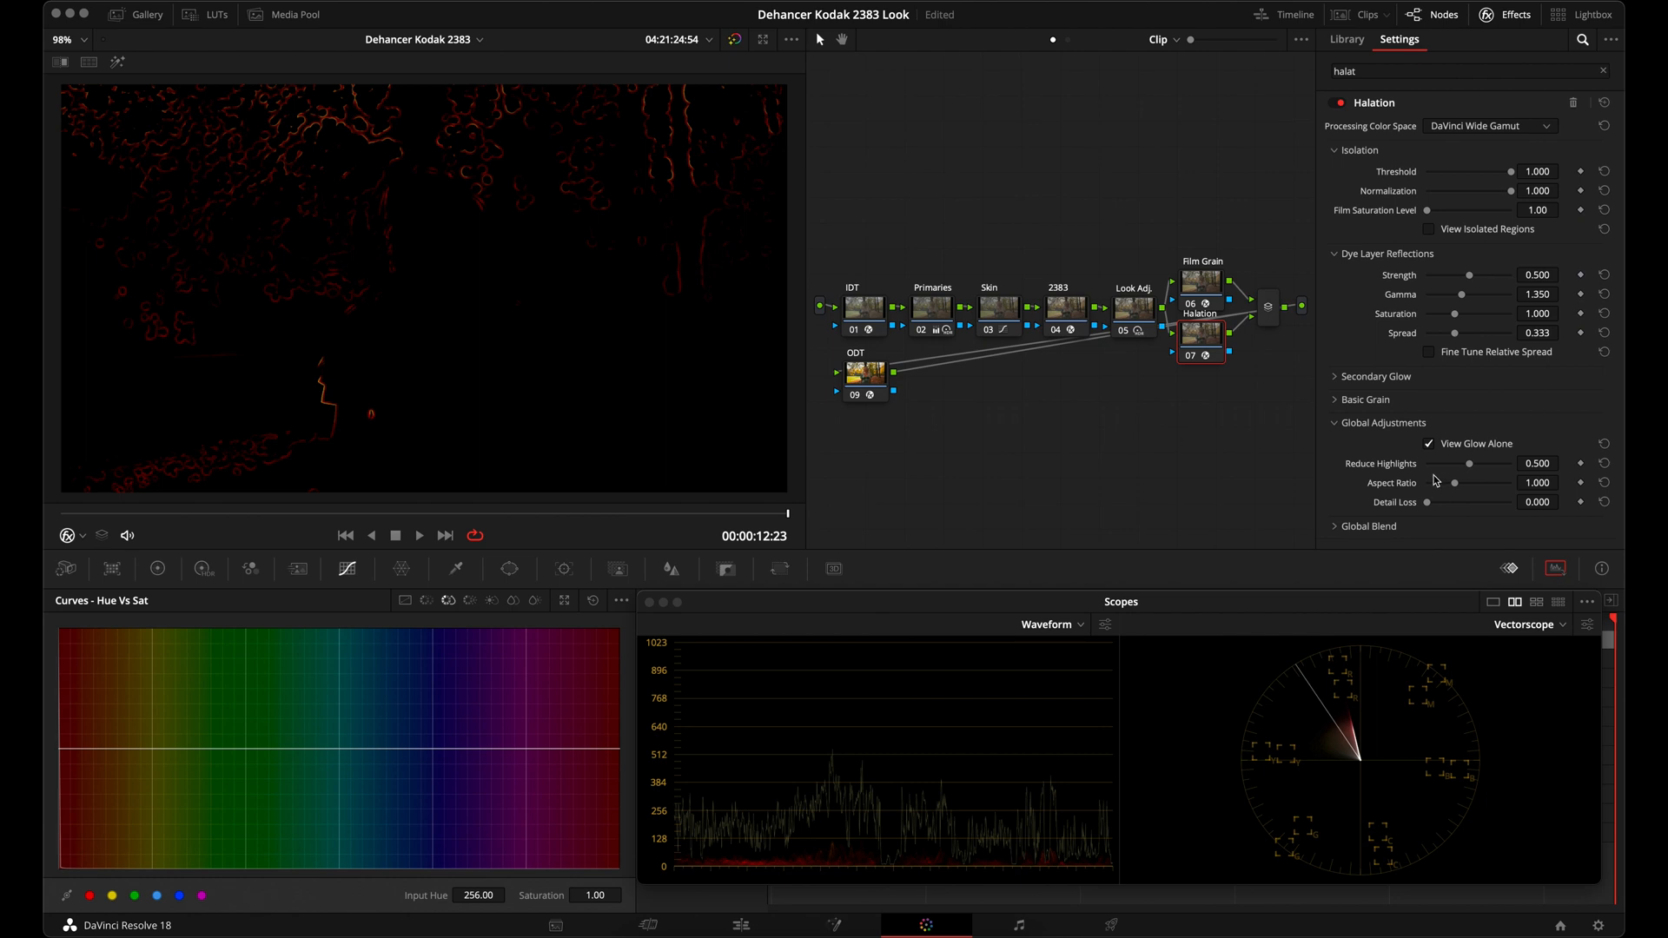
pyautogui.moveTo(1469, 465); pyautogui.dragTo(1465, 469)
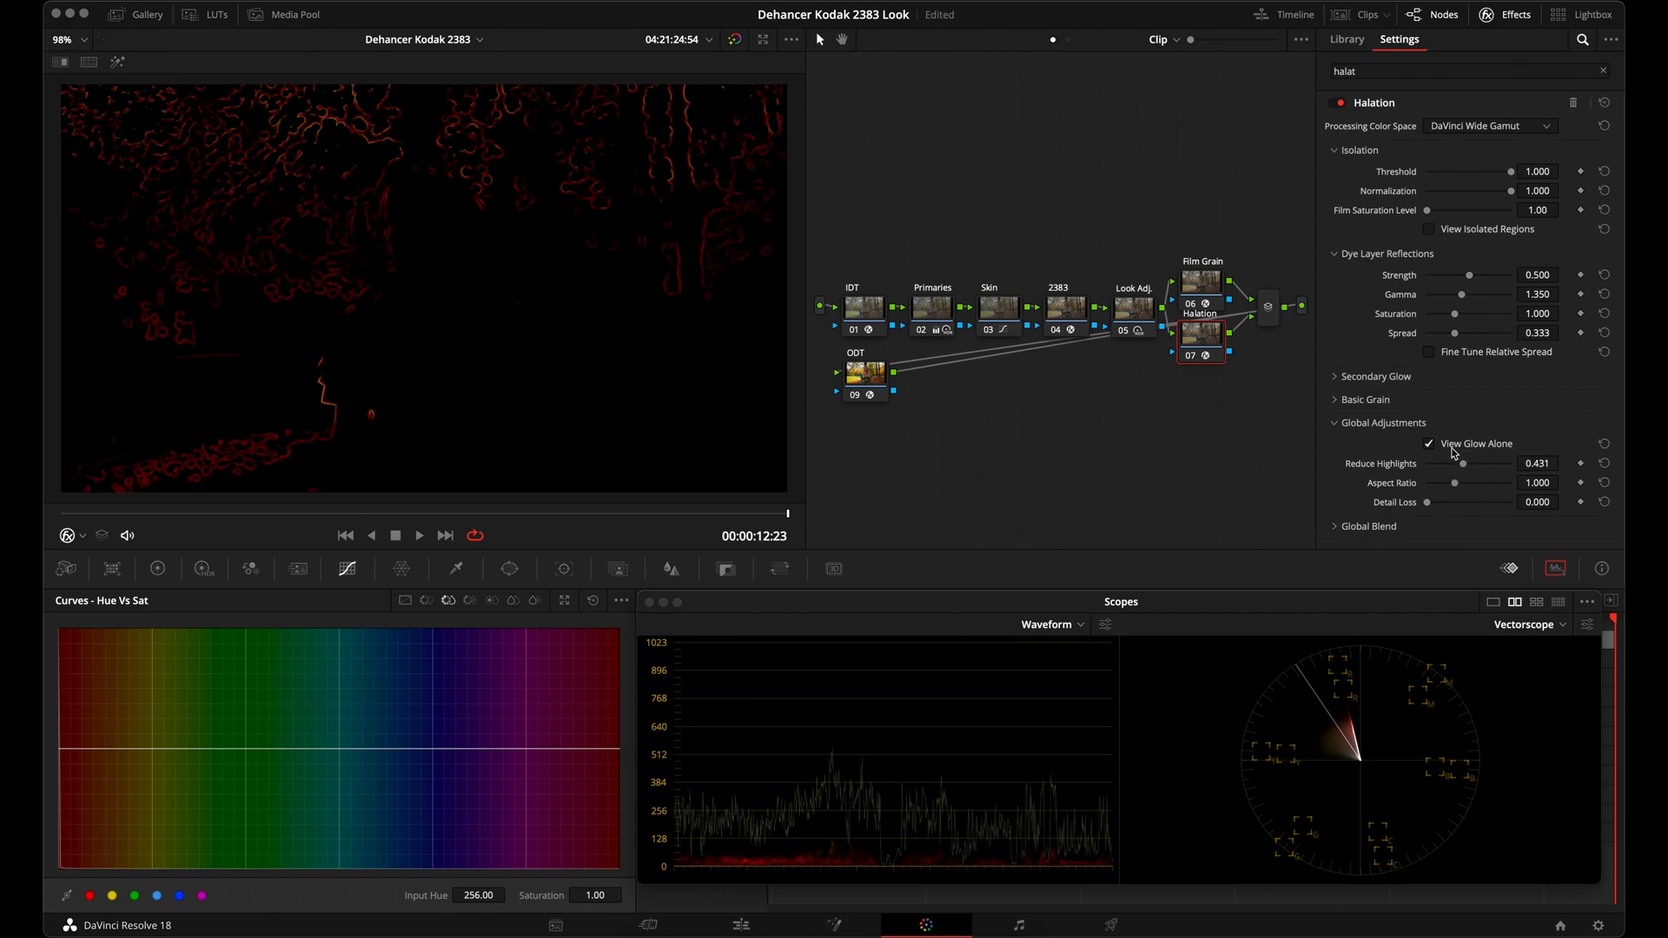
pyautogui.click(1429, 444)
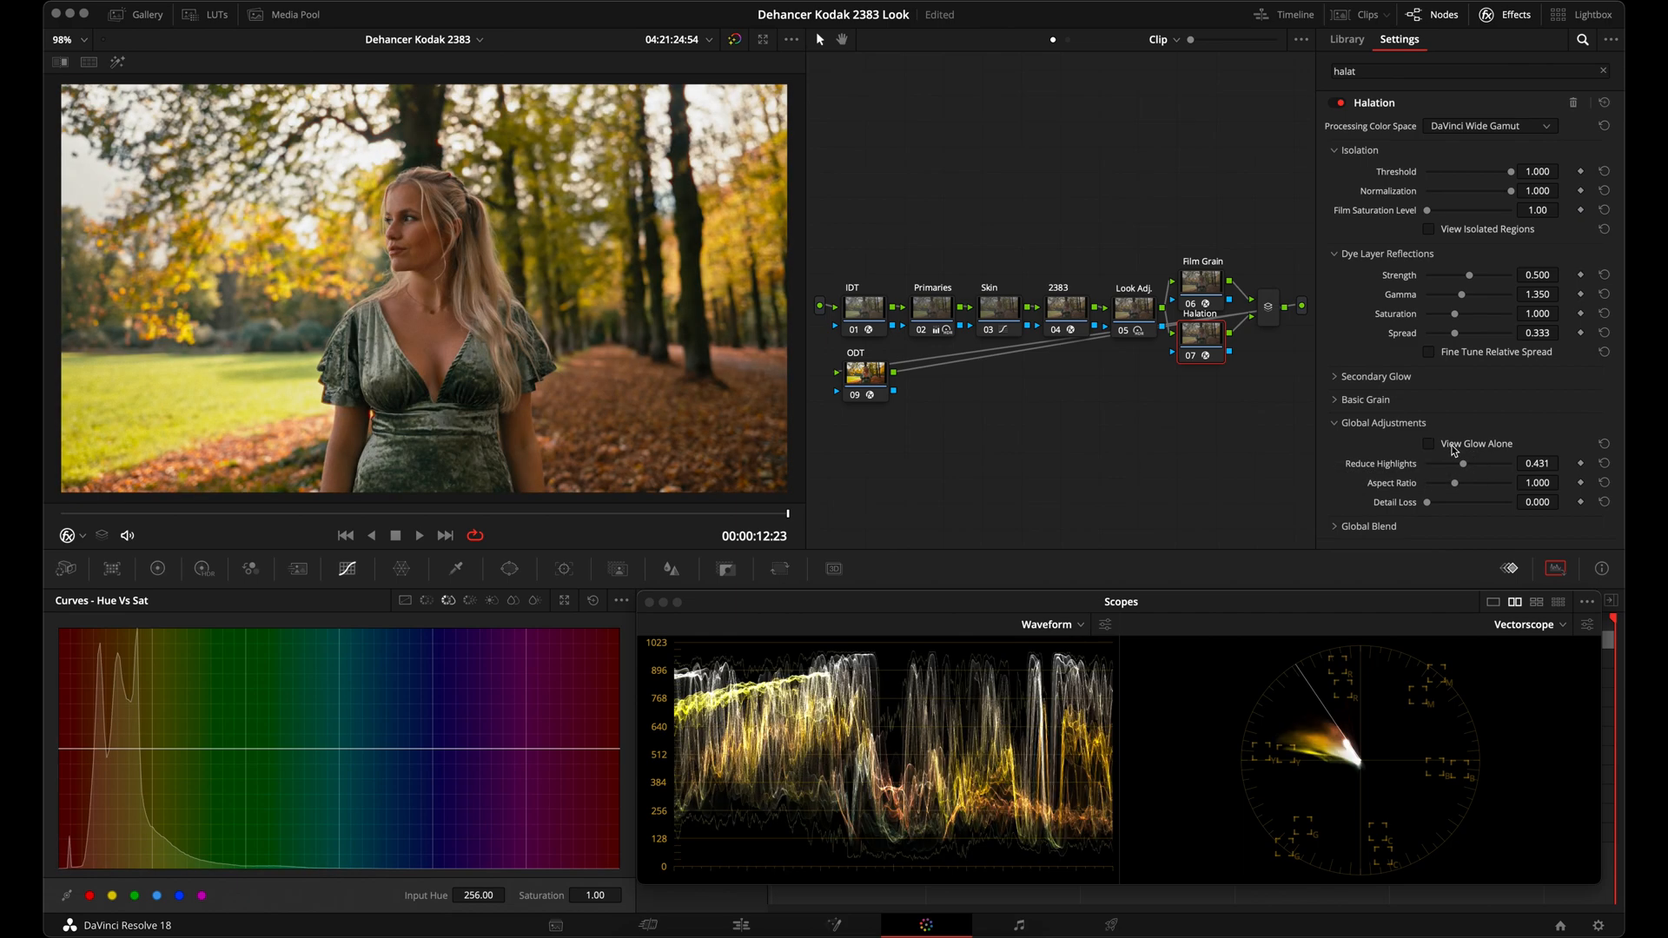
# Lower the halation dye layer strength to 0.175 and raise its spread to 0.477, checking the look in full-screen view
pyautogui.scroll(5, 431, 337)
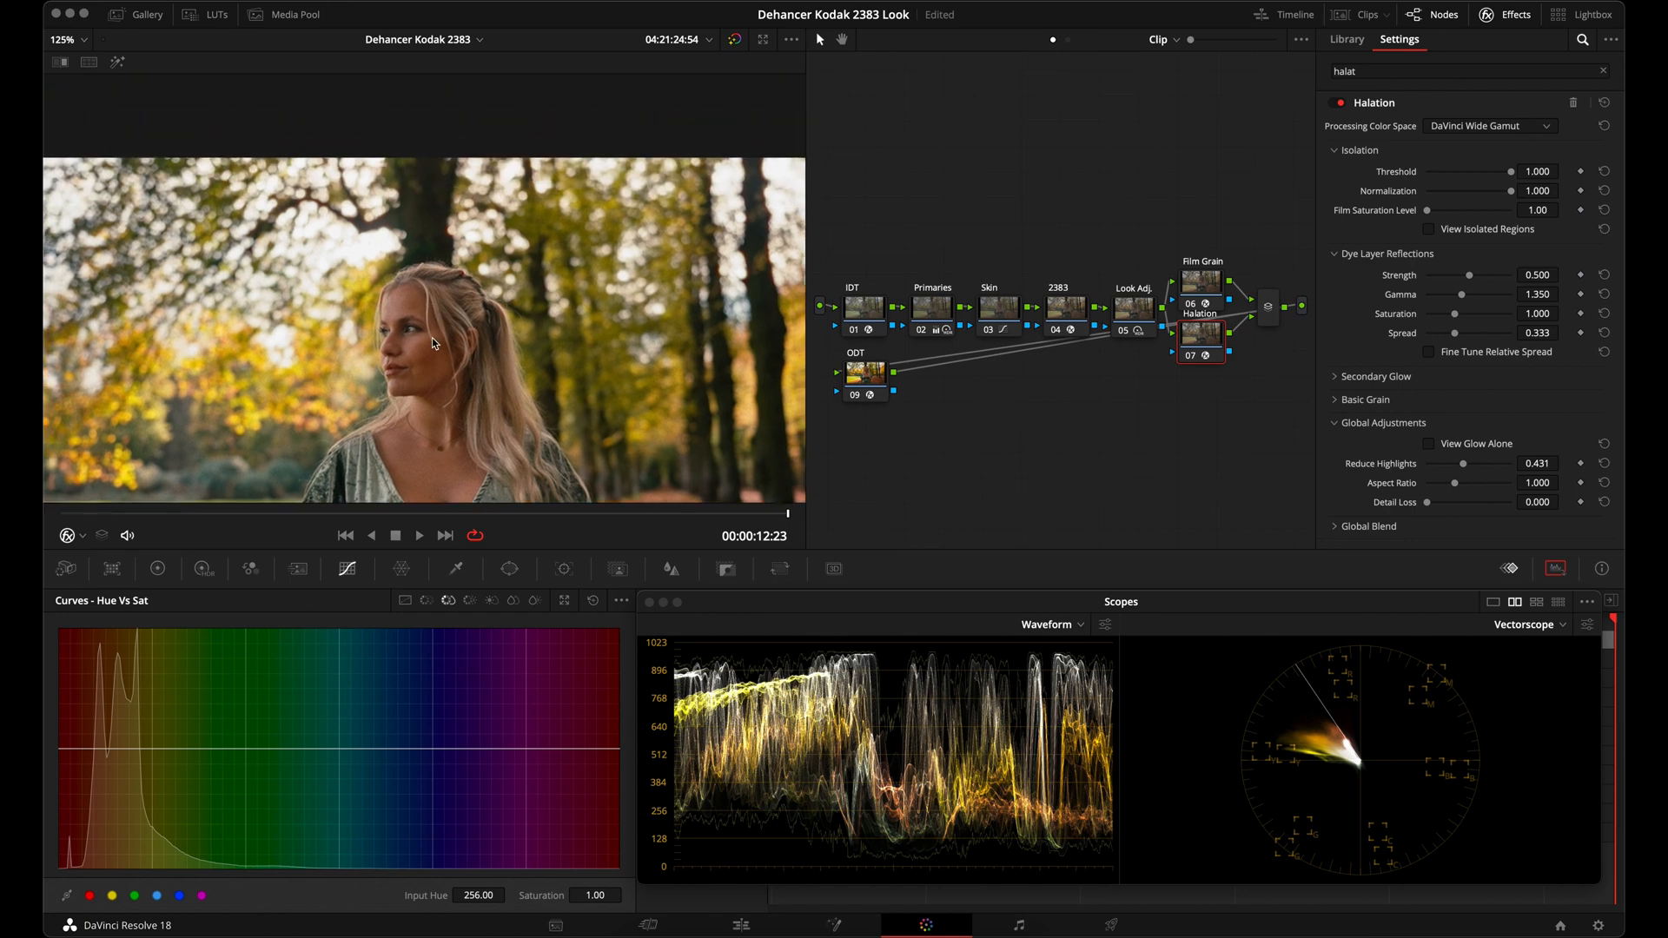
pyautogui.scroll(1, 485, 301)
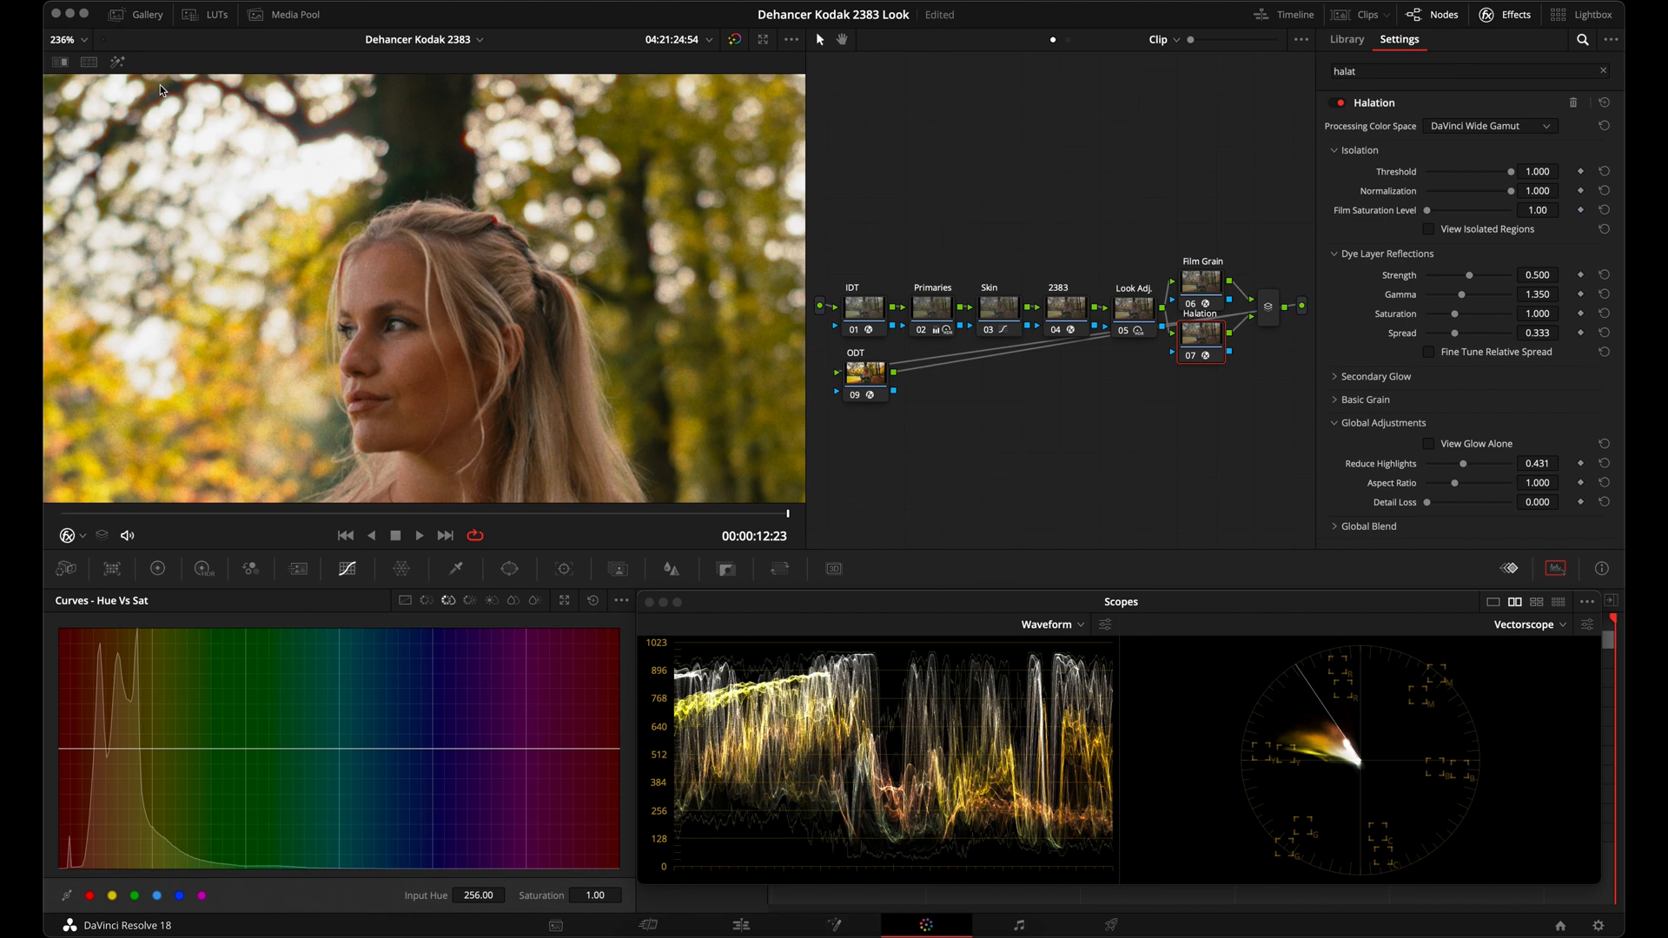
pyautogui.moveTo(1470, 278); pyautogui.dragTo(1442, 280)
pyautogui.moveTo(1454, 337); pyautogui.dragTo(1466, 337)
pyautogui.moveTo(1443, 280)
pyautogui.mouseDown()
pyautogui.moveTo(1464, 280)
pyautogui.moveTo(1444, 282)
pyautogui.mouseUp()
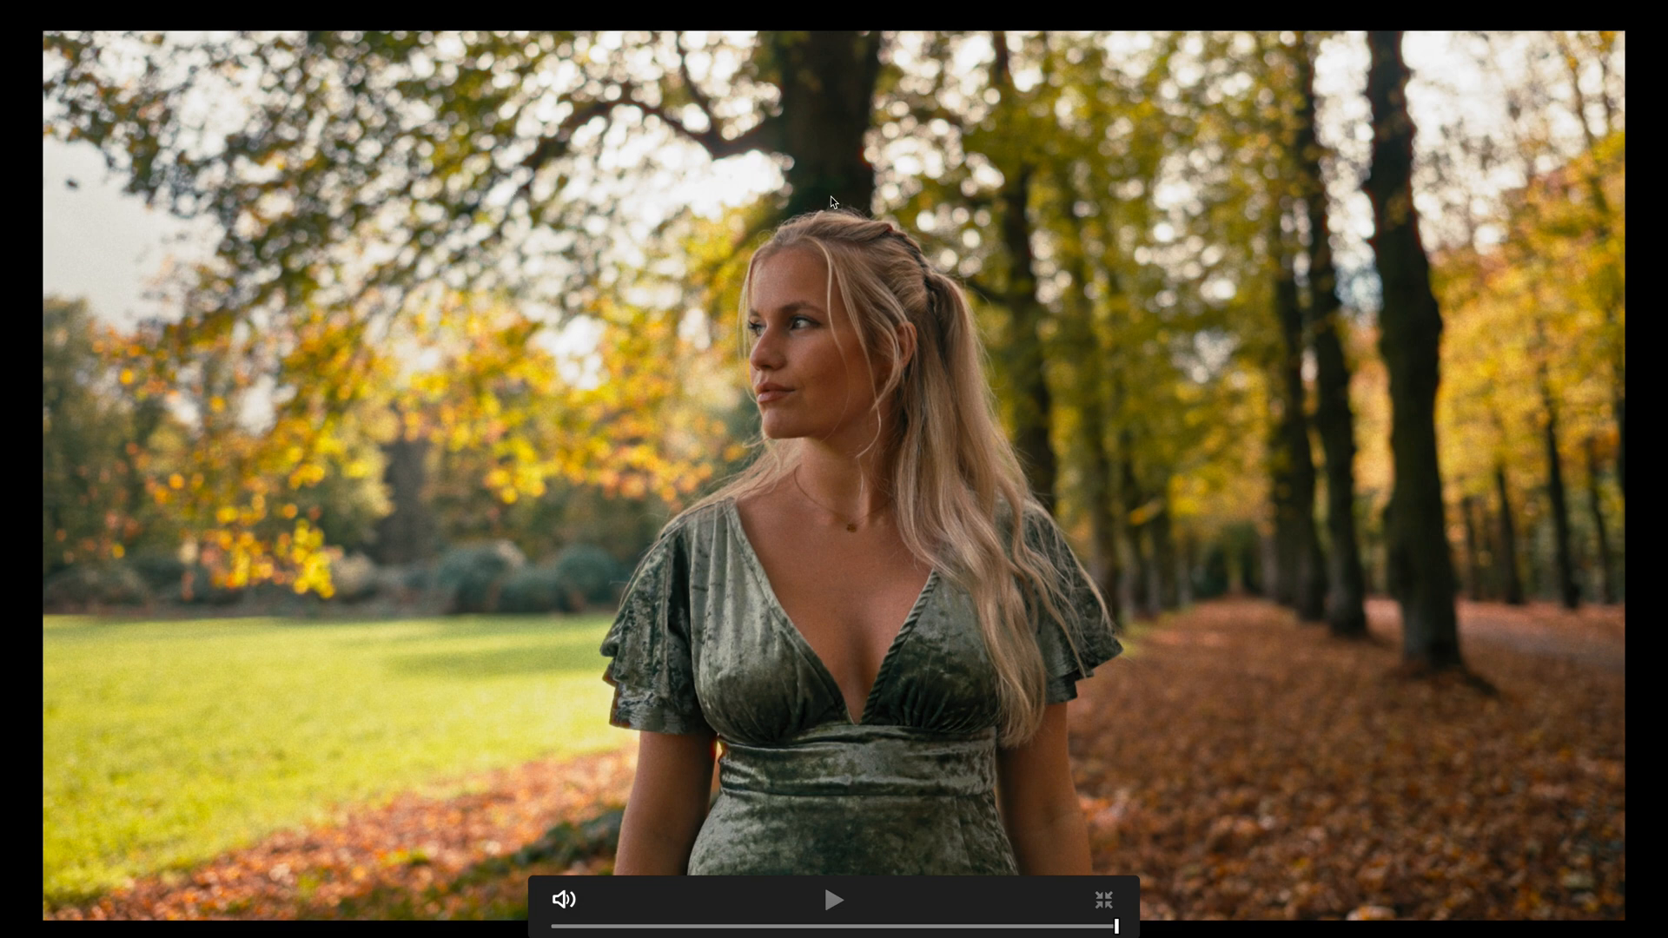
pyautogui.press('Escape')
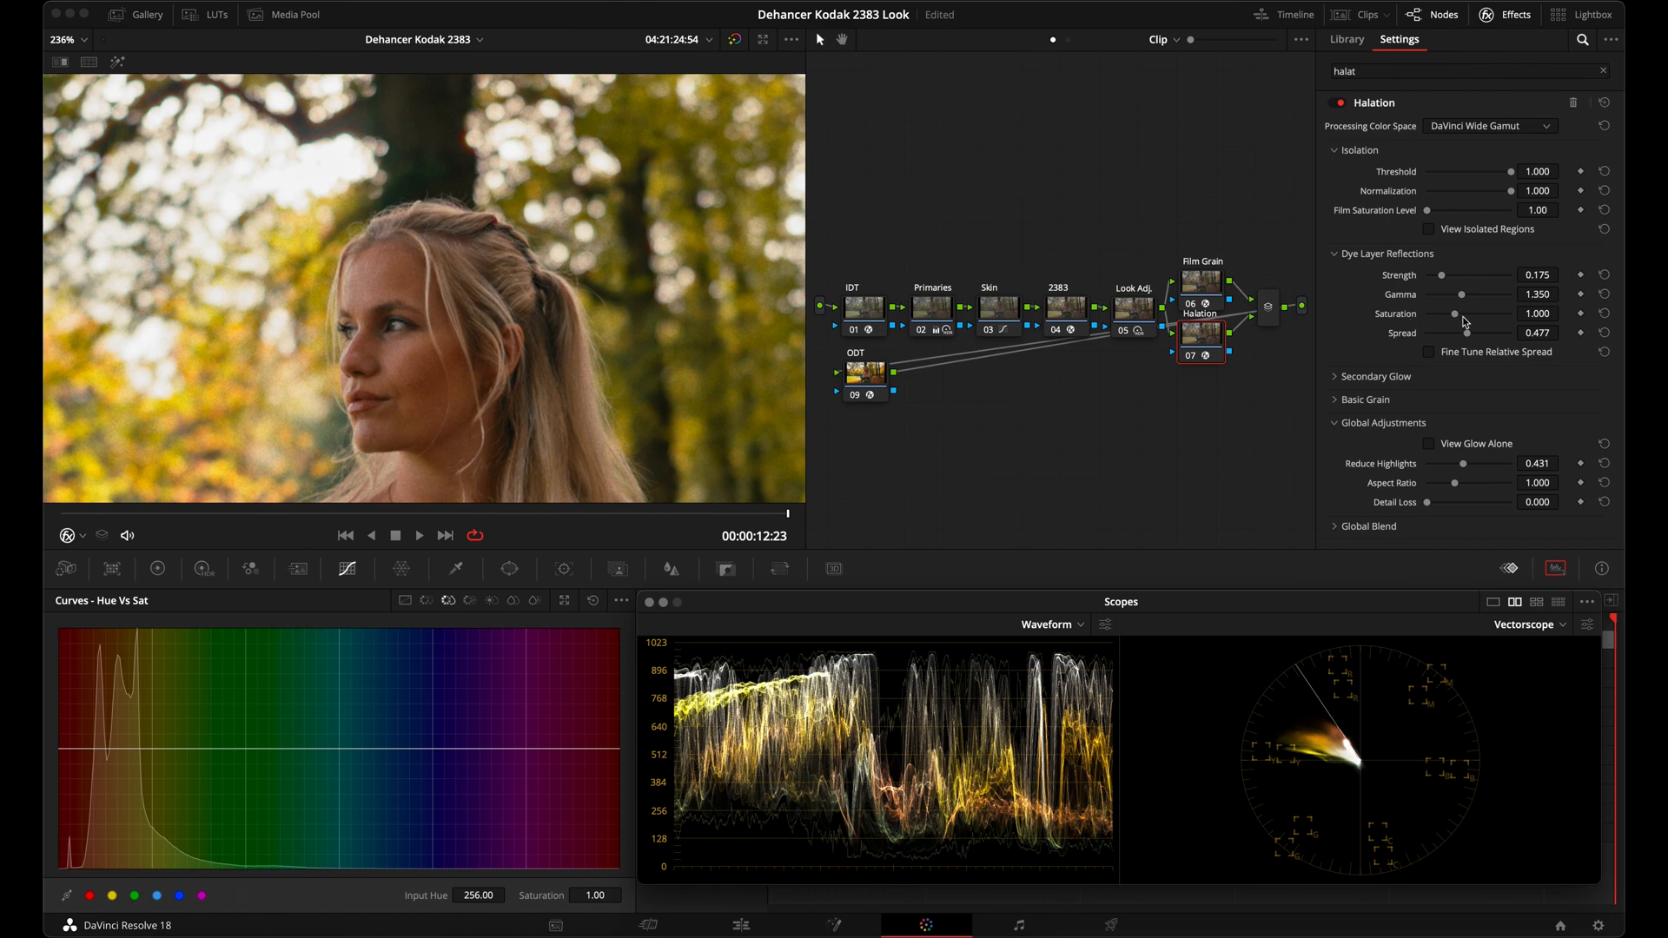
# Reduce the halation dye layer saturation to 0.803 and set its strength to 0.220
pyautogui.moveTo(1456, 315); pyautogui.dragTo(1445, 317)
pyautogui.moveTo(1444, 316); pyautogui.dragTo(1447, 277)
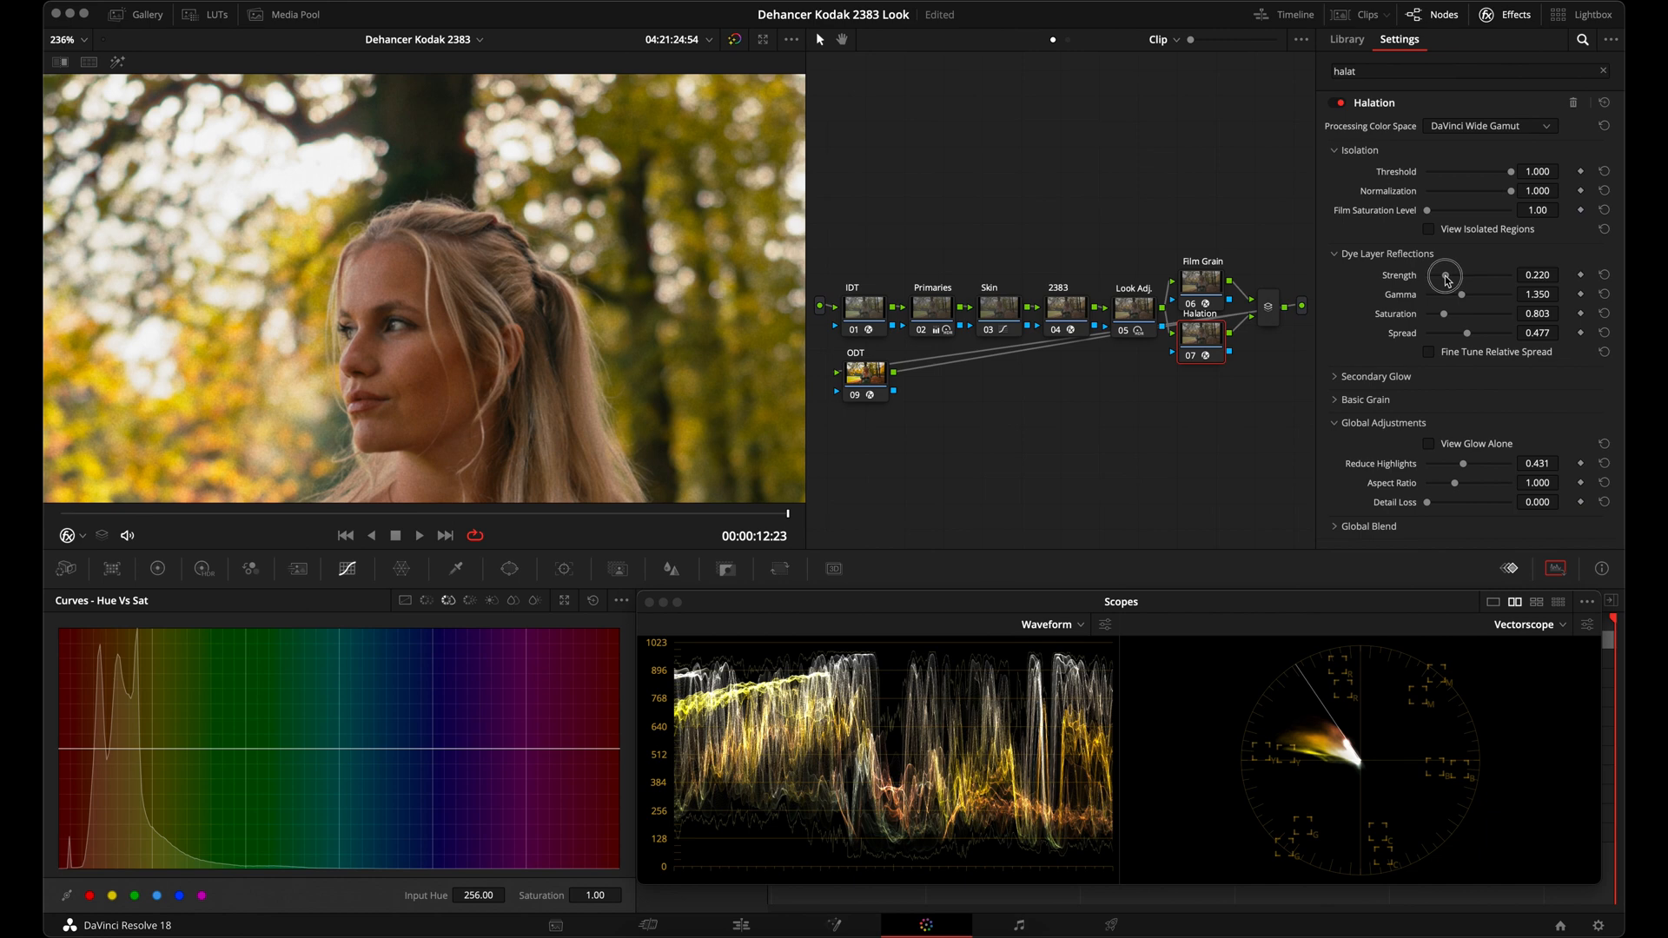